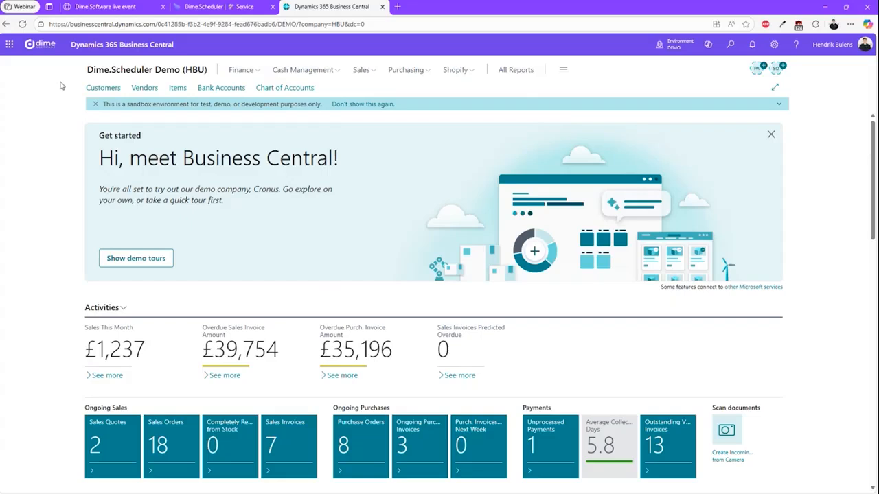
# - Switch to Dime.Scheduler and review the open tasks list and the resources on the planning board
pyautogui.click(207, 15)
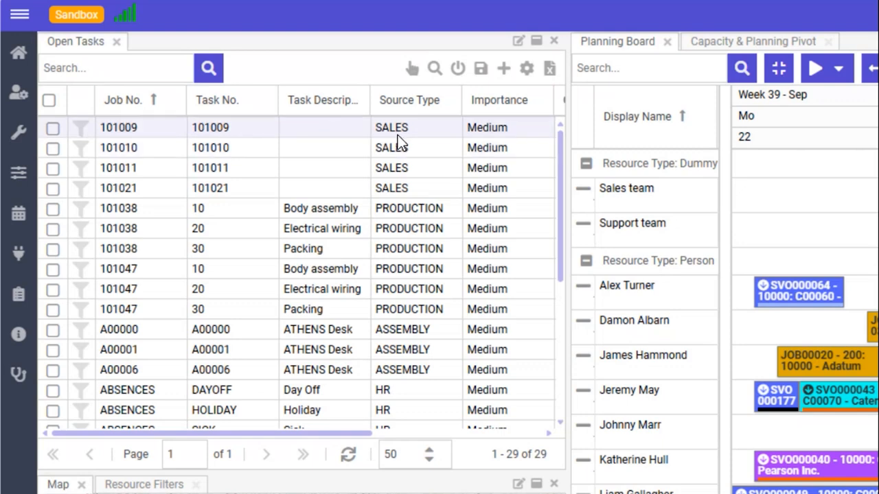
pyautogui.scroll(-3, 400, 152)
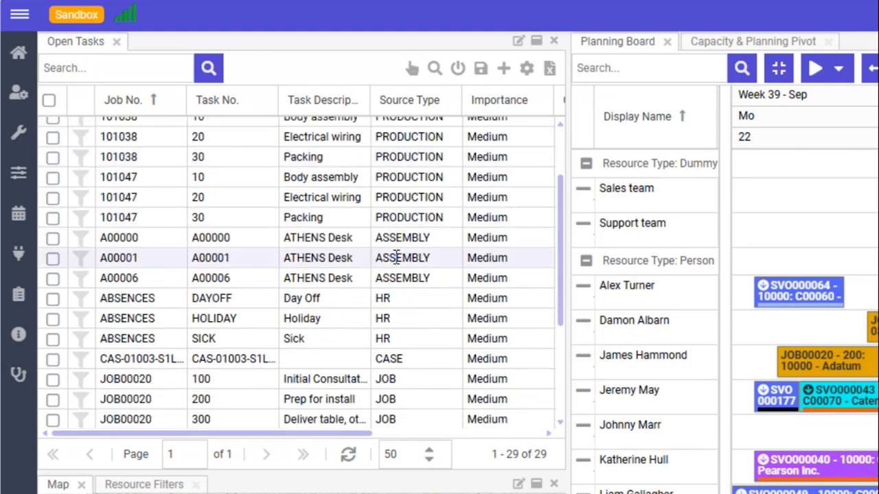
pyautogui.scroll(-3, 398, 256)
pyautogui.scroll(-1, 397, 267)
pyautogui.scroll(-1, 395, 267)
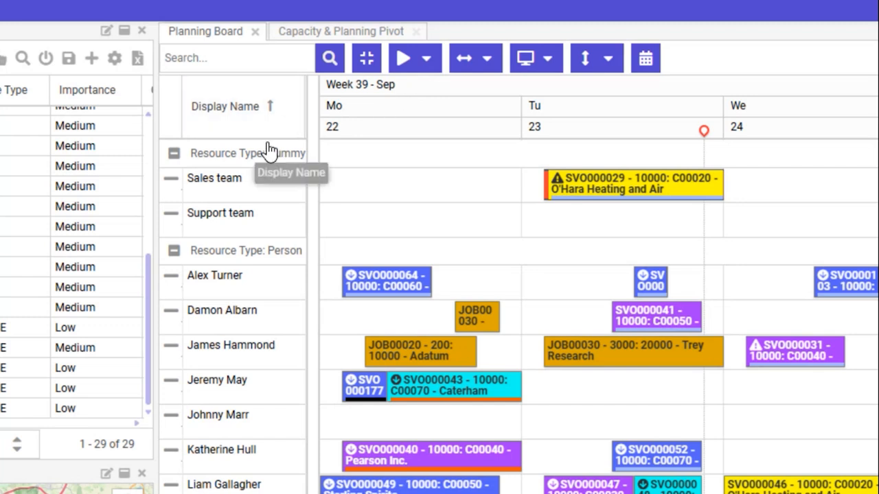
pyautogui.scroll(-1, 270, 153)
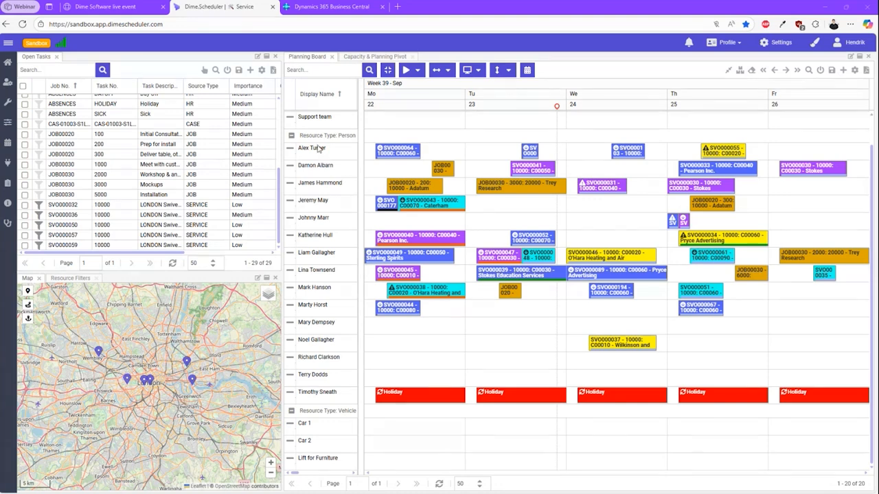
pyautogui.scroll(1, 318, 147)
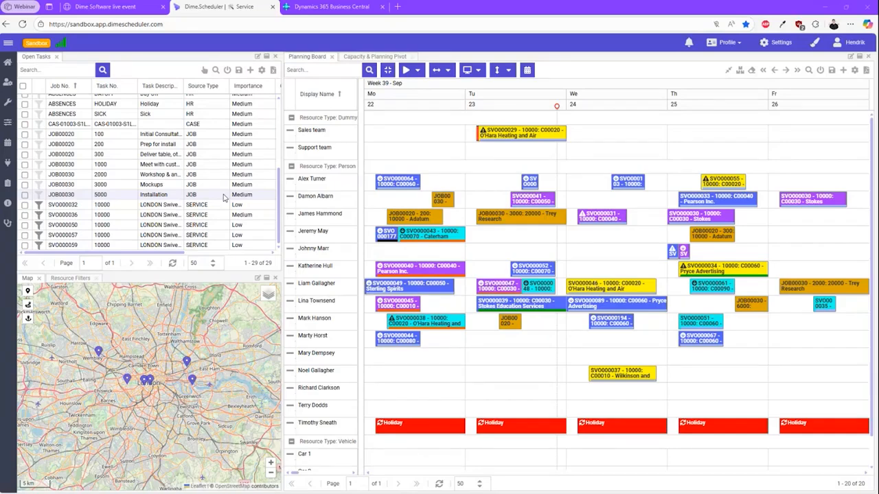
# - Switch to Business Central, search for "service order" and open the Service Orders list
pyautogui.click(302, 8)
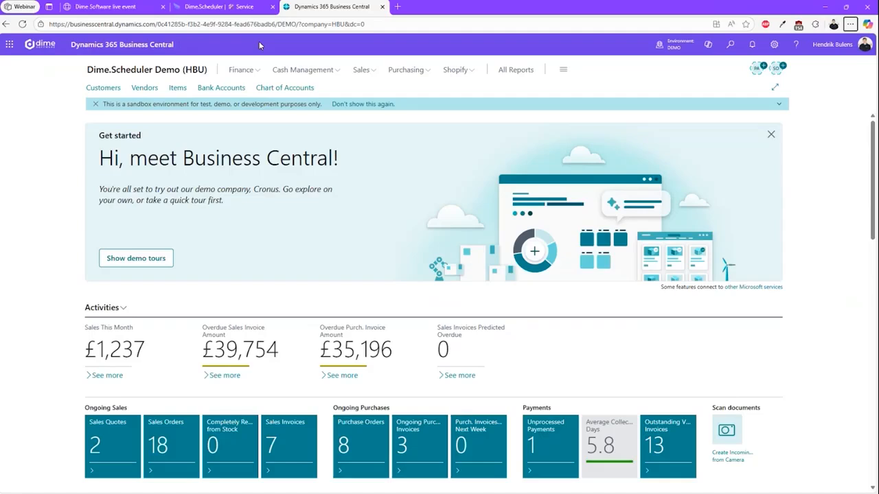
pyautogui.hotkey('alt', 'q')
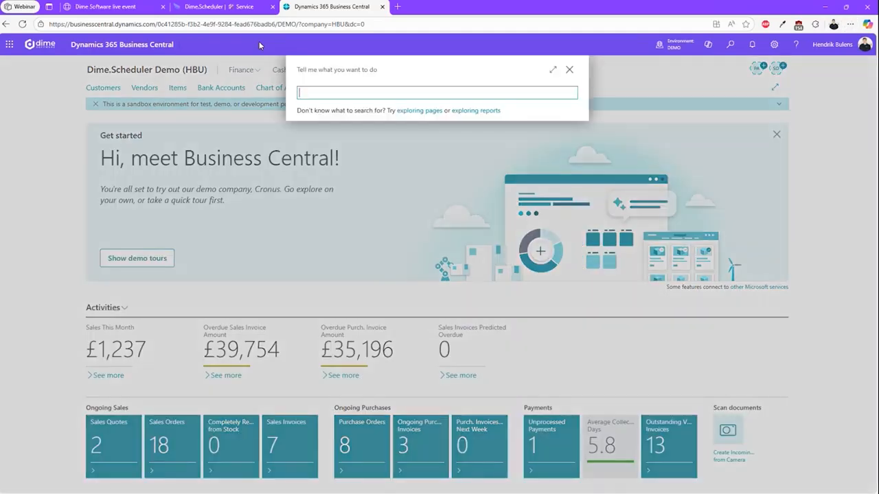
pyautogui.write('service order')
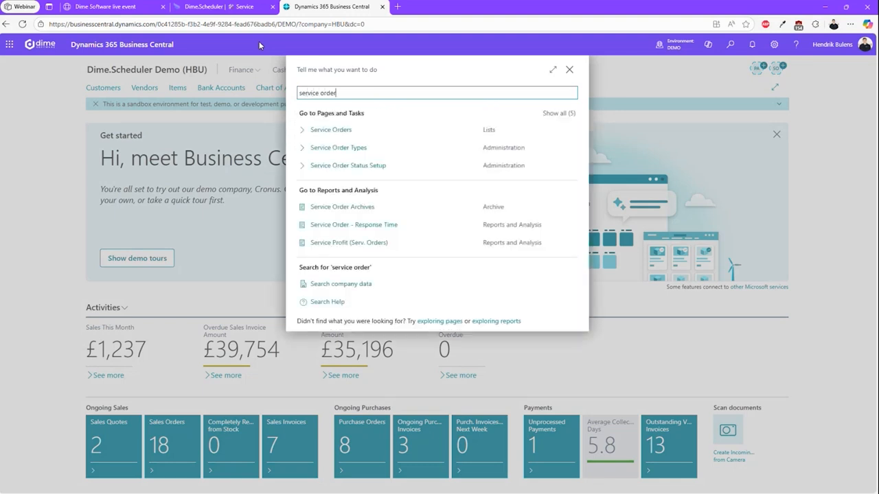
pyautogui.click(328, 125)
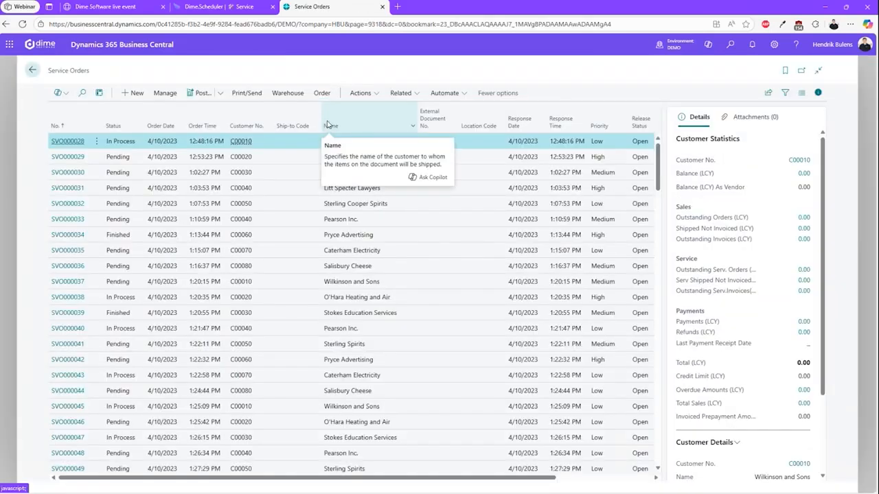
# - Create a new service order for the customer Pryce Advertising
pyautogui.click(142, 92)
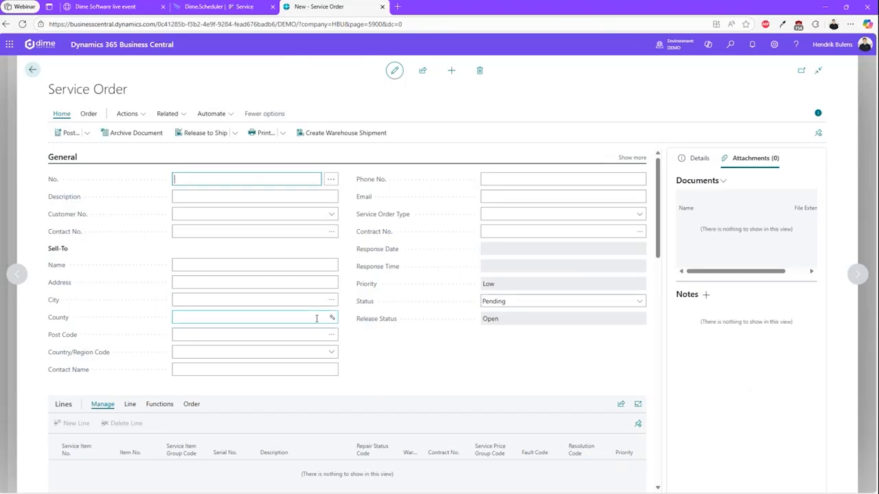
pyautogui.click(328, 216)
pyautogui.click(331, 216)
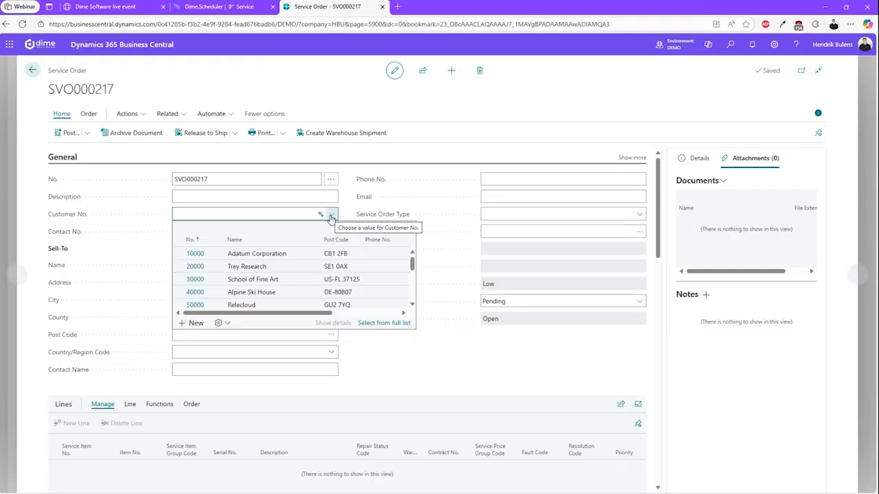
pyautogui.scroll(-2, 213, 282)
pyautogui.scroll(3, 211, 282)
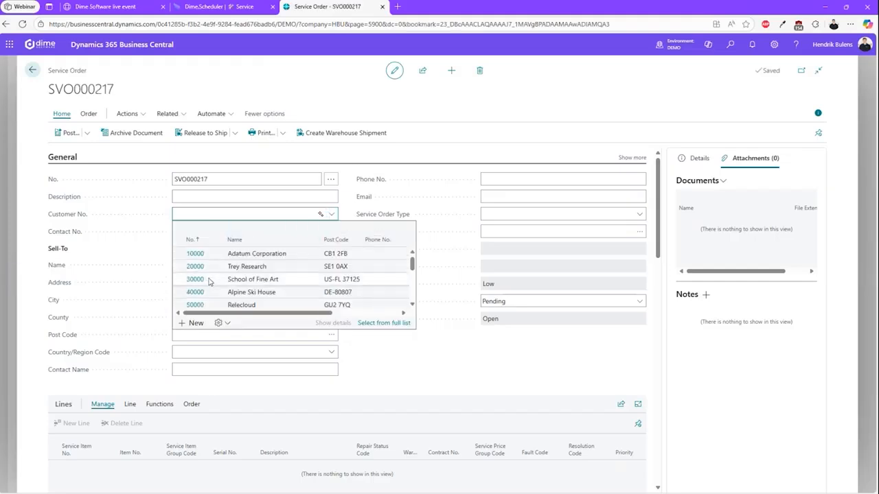
pyautogui.scroll(-4, 209, 281)
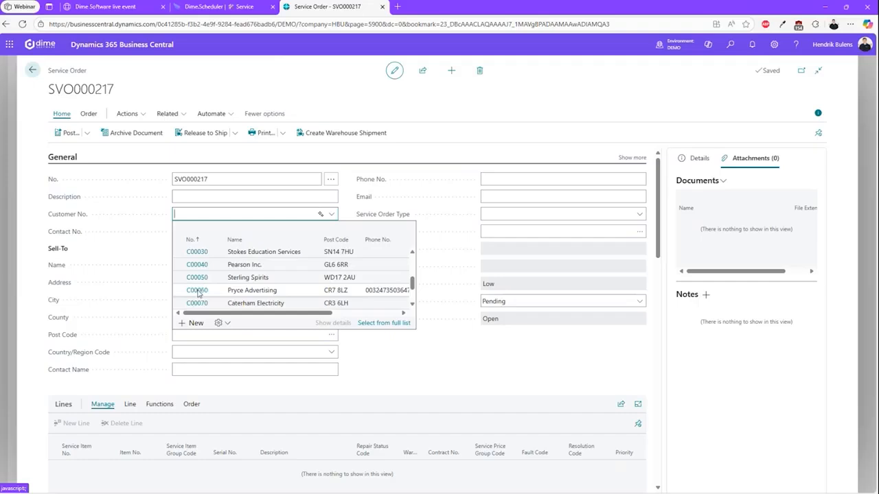
pyautogui.click(198, 291)
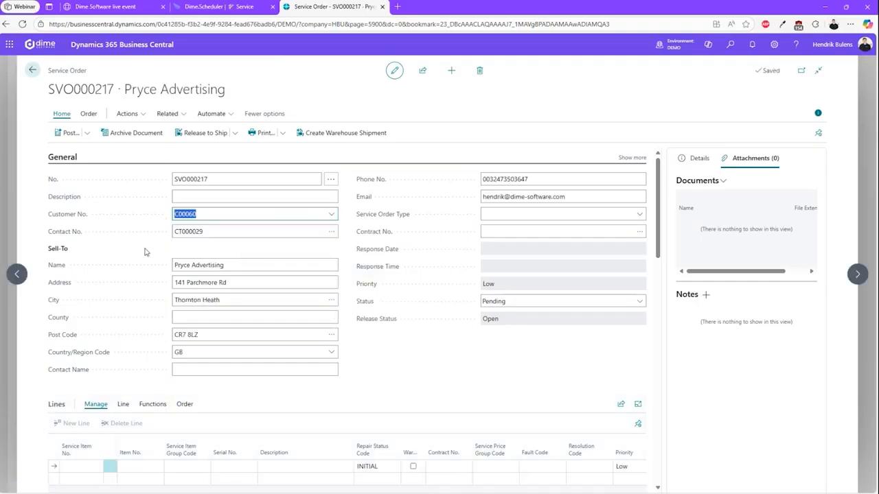
# - Add the service item for the blue LONDON Swivel Chair to the first order line
pyautogui.scroll(-5, 138, 282)
pyautogui.click(95, 287)
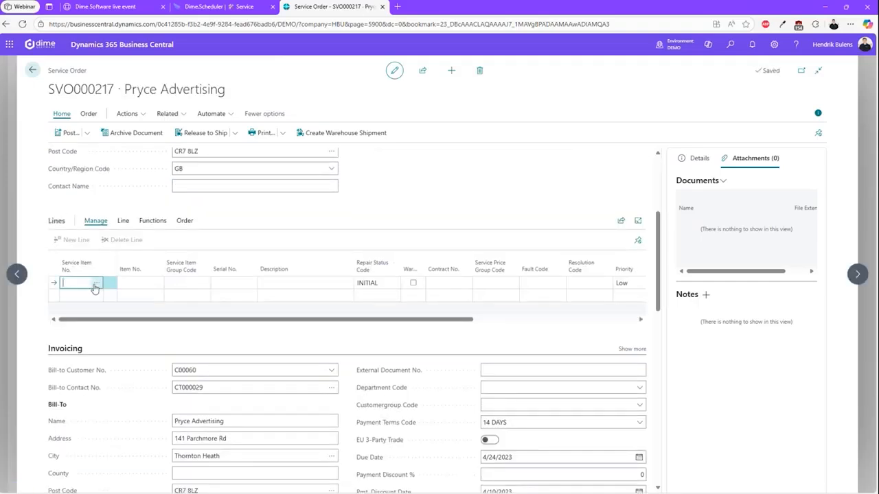
pyautogui.click(95, 287)
pyautogui.click(560, 409)
# - Set the service order type to SERVICE (General service)
pyautogui.scroll(5, 364, 208)
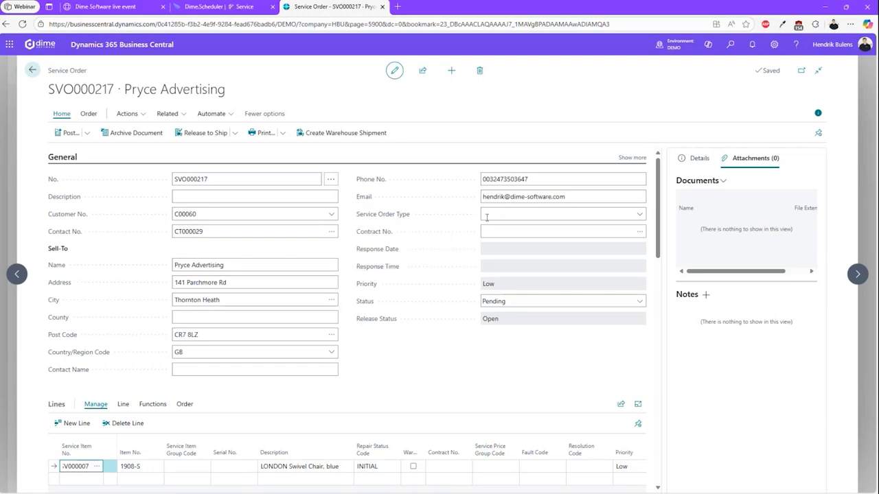
pyautogui.click(638, 216)
pyautogui.click(638, 215)
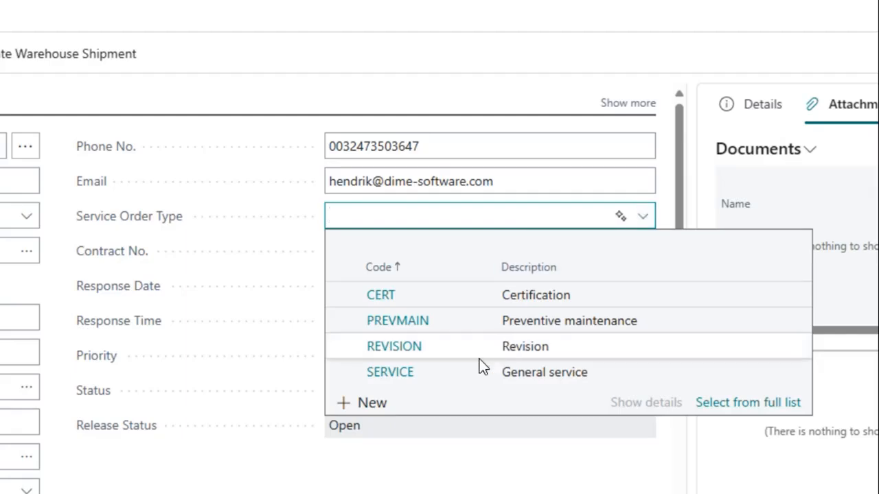
pyautogui.click(450, 370)
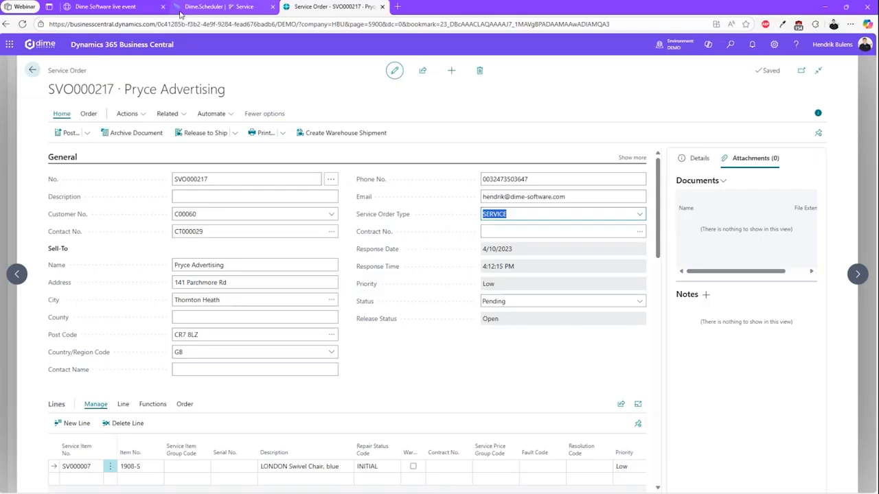
# - Switch to Dime.Scheduler and examine the colour-coded service appointments and their details on the planning board
pyautogui.click(206, 7)
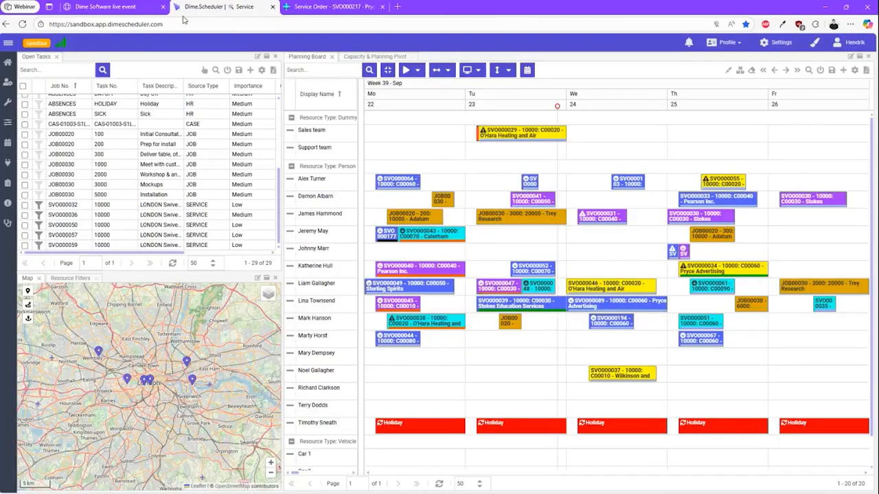
pyautogui.moveTo(609, 309)
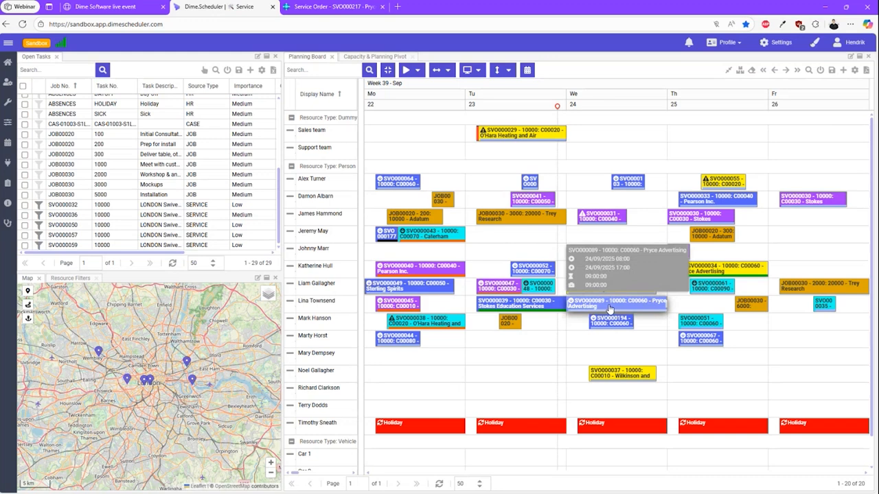
pyautogui.moveTo(554, 144)
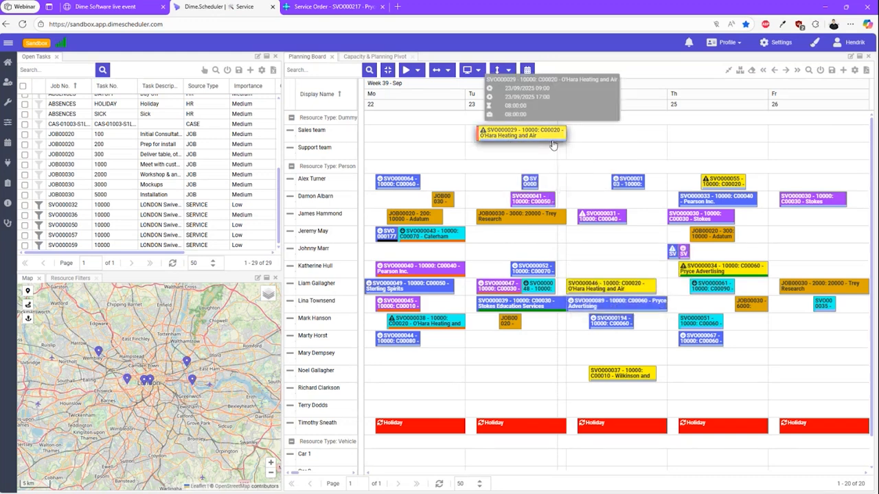
pyautogui.moveTo(423, 271)
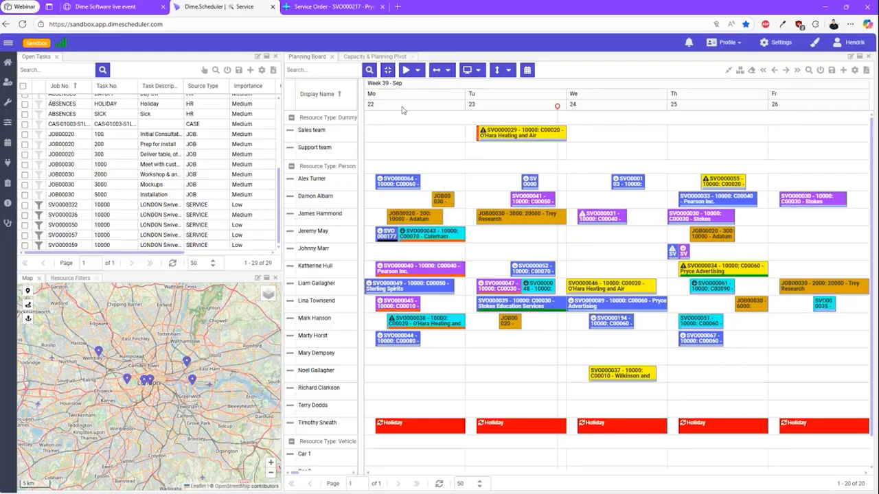
# - Return to the service order in Business Central and send the order to Dime.Scheduler
pyautogui.click(339, 6)
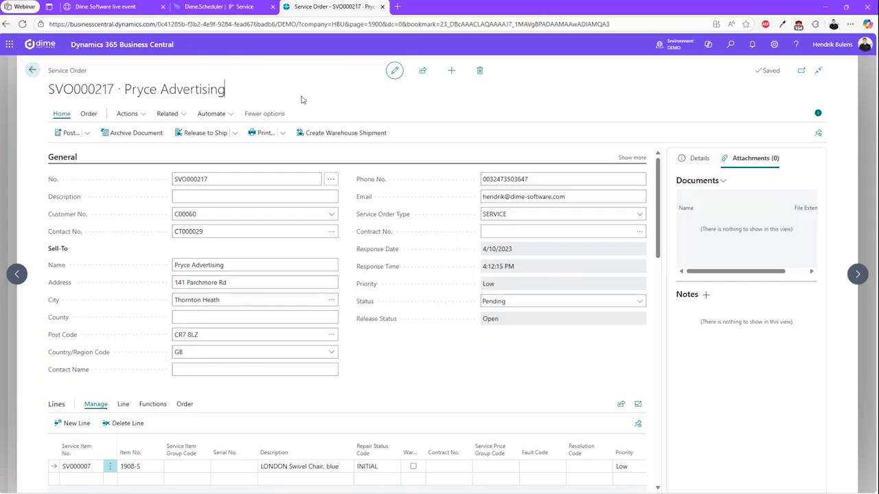
pyautogui.click(124, 114)
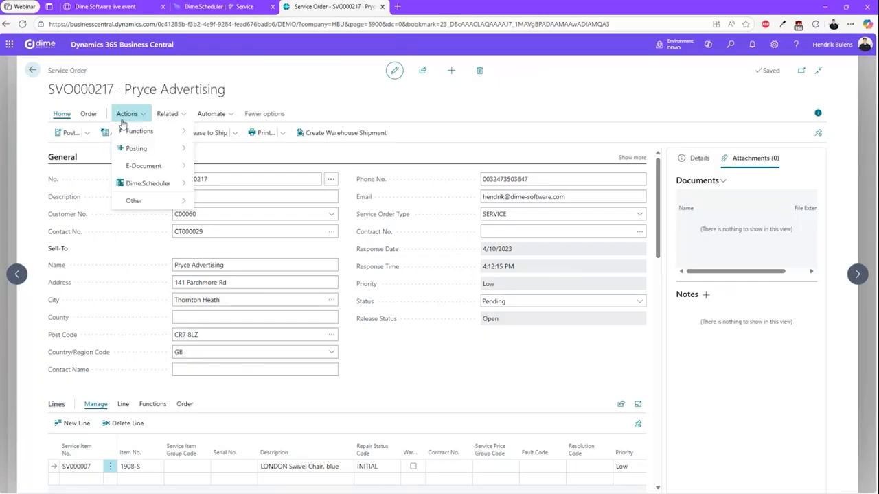
pyautogui.moveTo(115, 186)
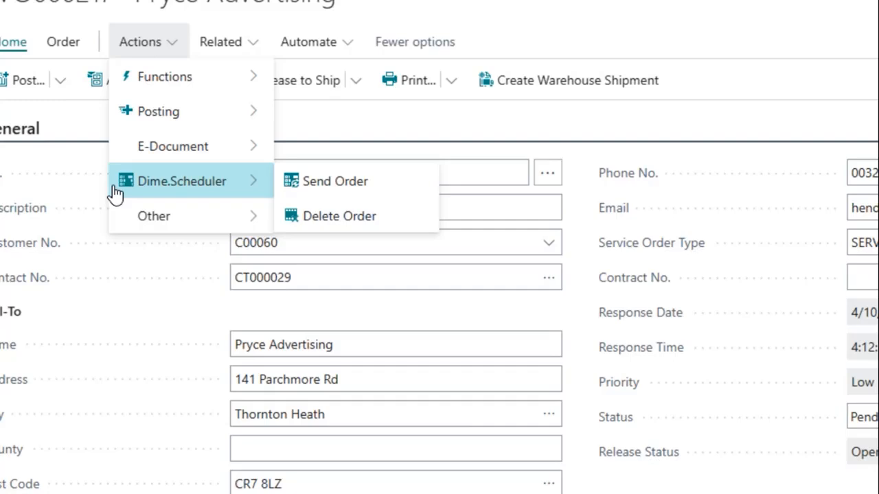
pyautogui.click(393, 176)
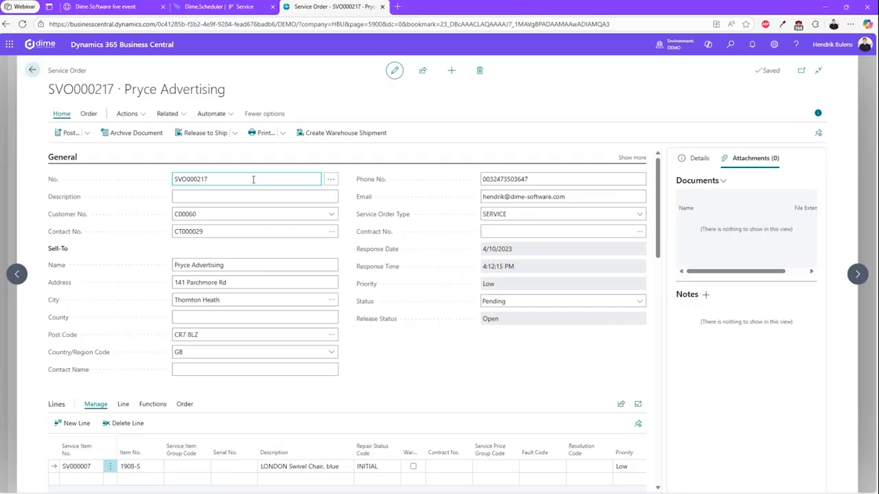
pyautogui.click(312, 266)
pyautogui.scroll(-1, 46, 407)
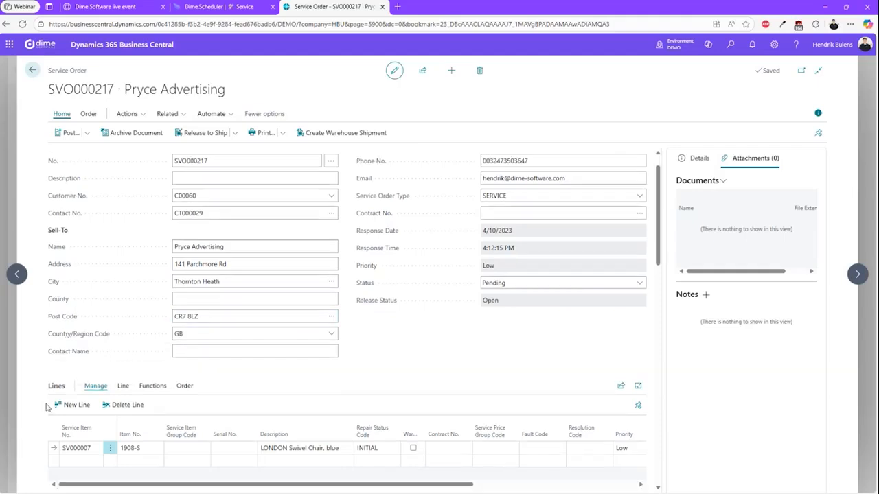
pyautogui.scroll(1, 210, 423)
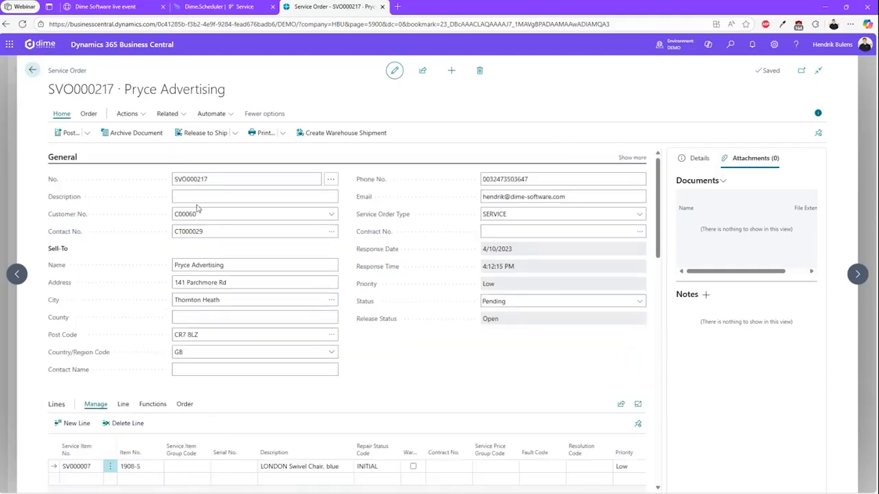
pyautogui.moveTo(115, 89); pyautogui.dragTo(48, 95)
pyautogui.moveTo(77, 103)
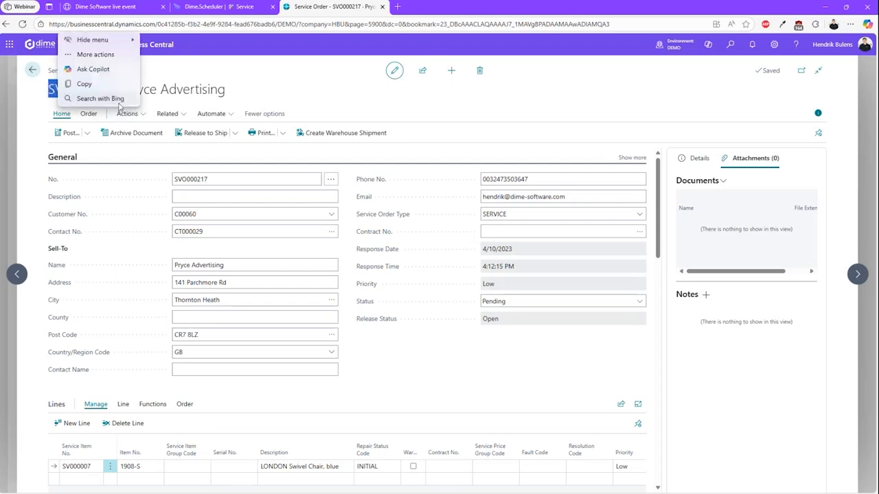
pyautogui.click(205, 92)
pyautogui.click(204, 92)
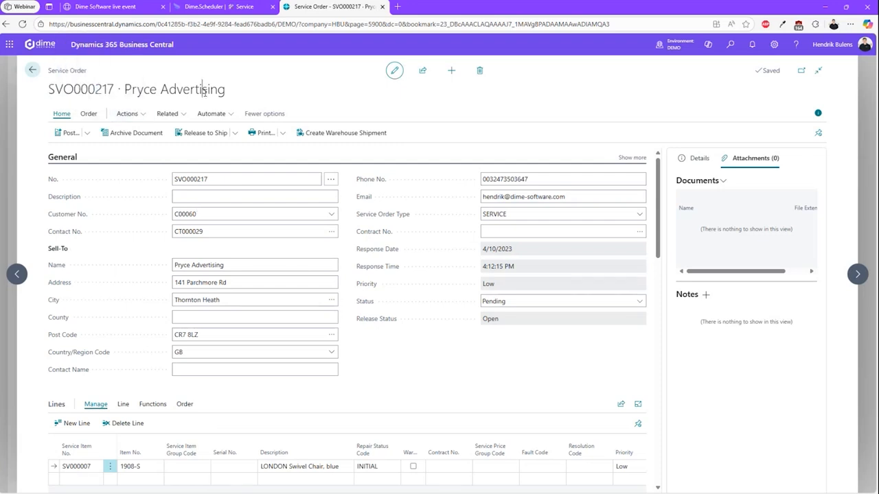
# - Close the Business Central service order and find the newly sent service task among Dime.Scheduler's open tasks
pyautogui.hotkey('ctrl', 'w')
pyautogui.click(482, 75)
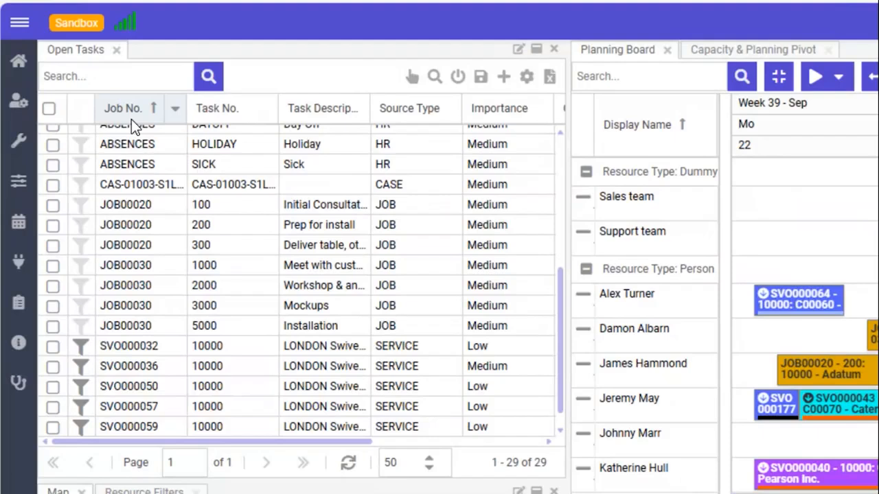
pyautogui.scroll(-1, 137, 164)
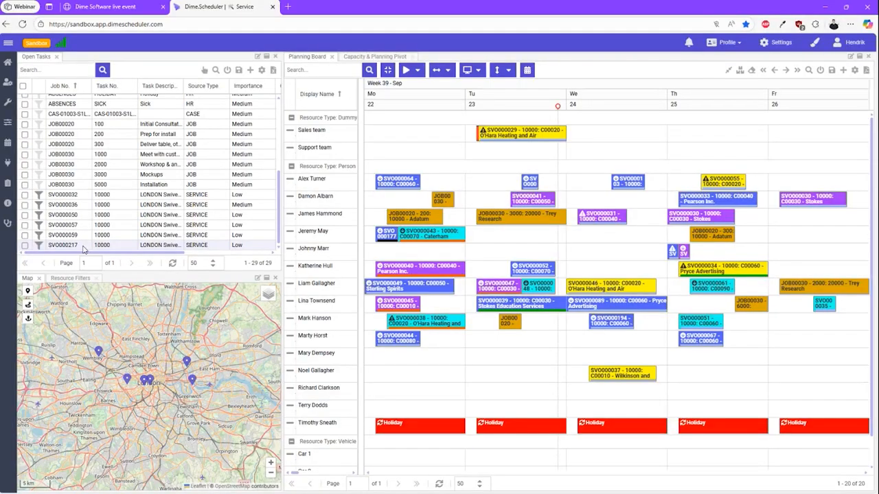
# - Select the new Pryce Advertising service task and examine its location on the map
pyautogui.moveTo(84, 248); pyautogui.dragTo(410, 231)
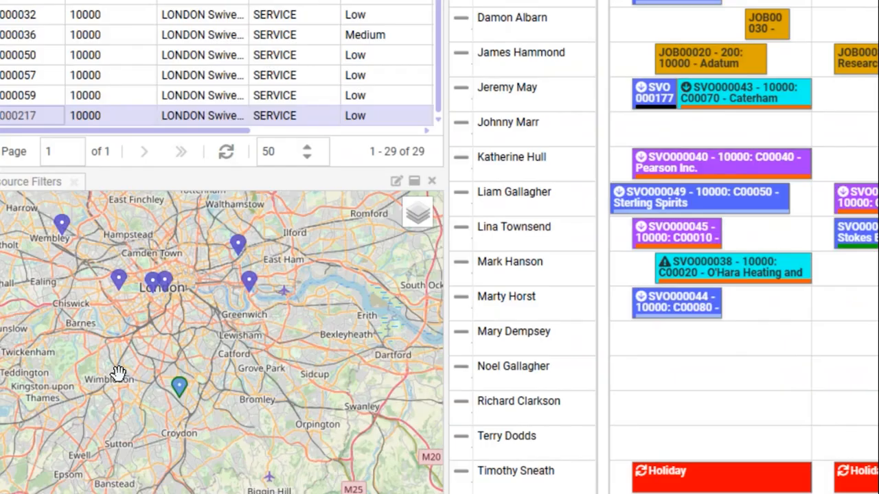
pyautogui.moveTo(176, 387)
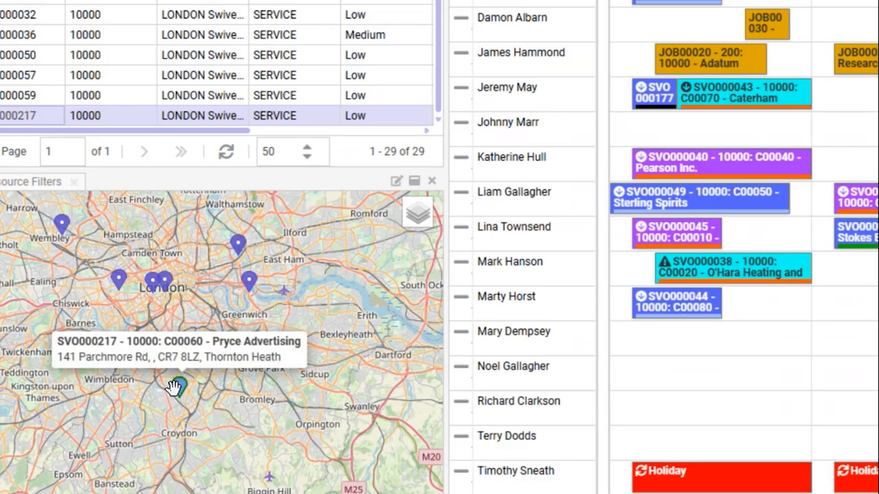
pyautogui.moveTo(157, 349)
pyautogui.mouseDown()
pyautogui.moveTo(196, 390)
pyautogui.moveTo(212, 395)
pyautogui.mouseUp()
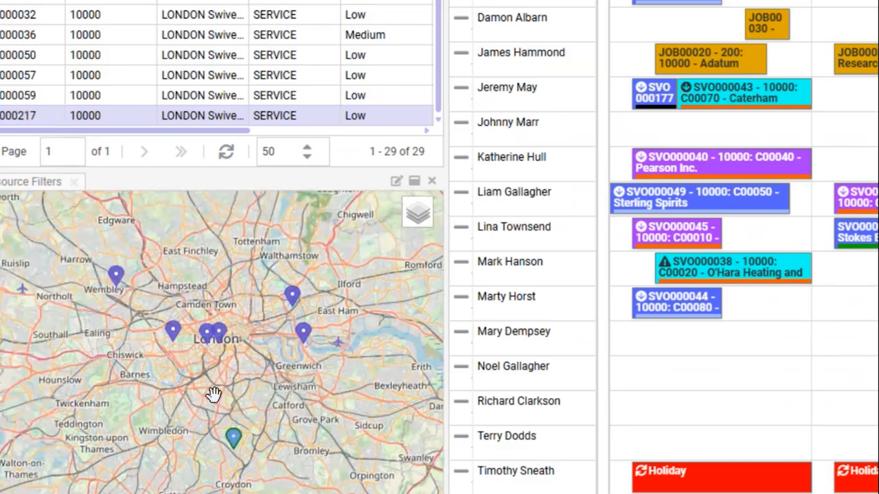
# - Examine the technician locations around London on the map and check the travel route between the service task and a nearby technician
pyautogui.moveTo(216, 340)
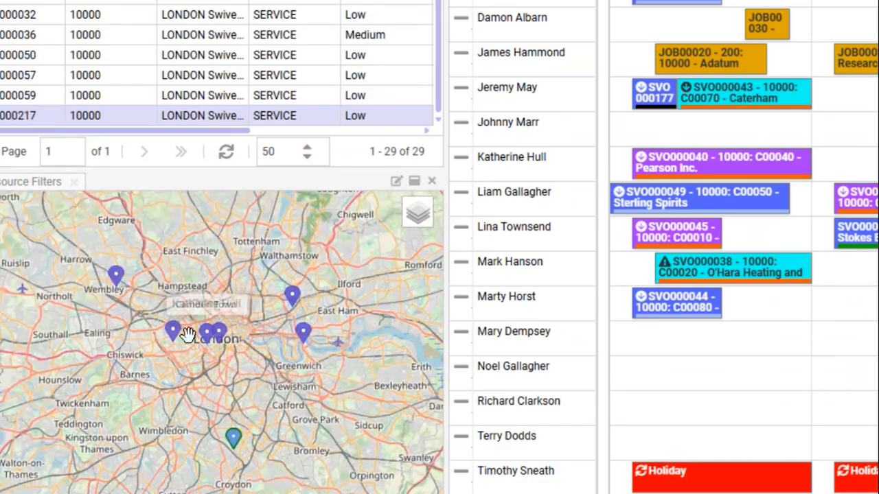
pyautogui.moveTo(178, 333)
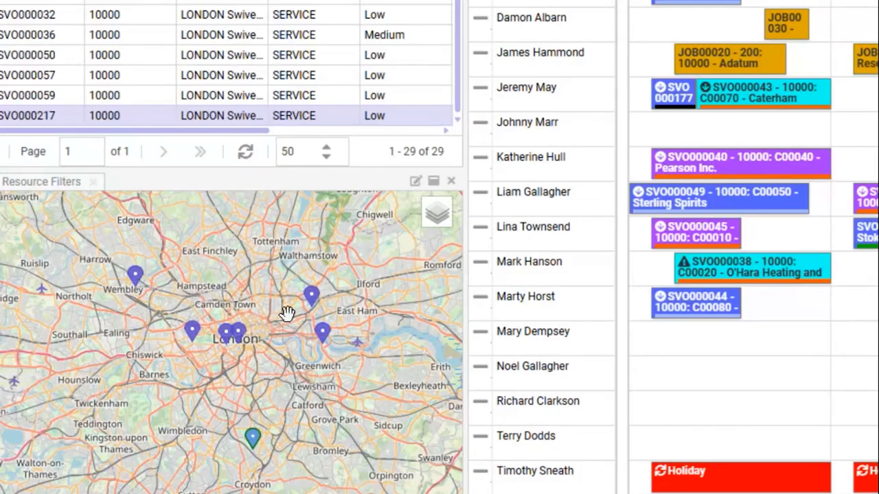
pyautogui.moveTo(353, 370)
pyautogui.mouseDown()
pyautogui.moveTo(337, 363)
pyautogui.moveTo(326, 337)
pyautogui.moveTo(304, 336)
pyautogui.mouseUp()
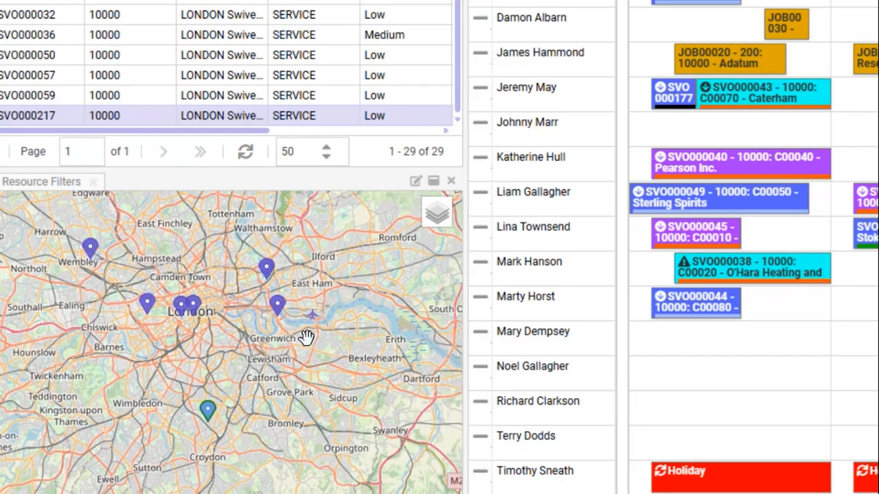
pyautogui.click(281, 308)
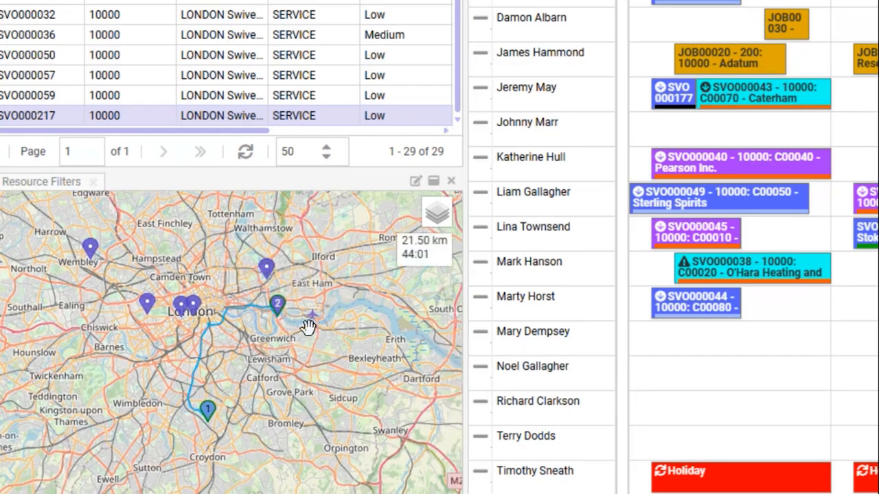
pyautogui.moveTo(274, 307)
pyautogui.moveTo(206, 412); pyautogui.dragTo(235, 388)
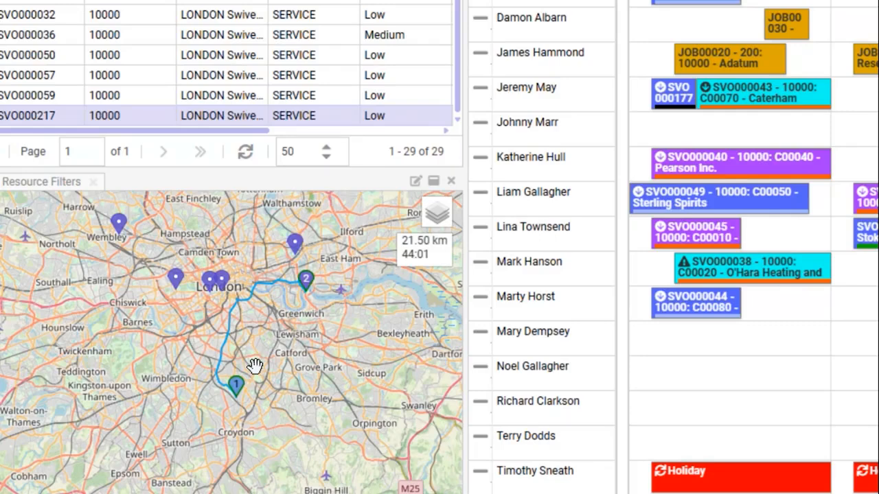
pyautogui.moveTo(312, 285)
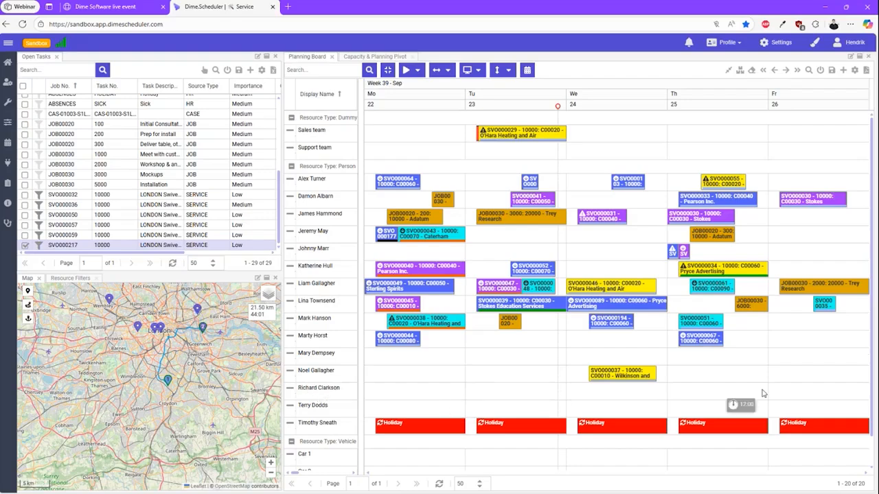
pyautogui.moveTo(168, 379)
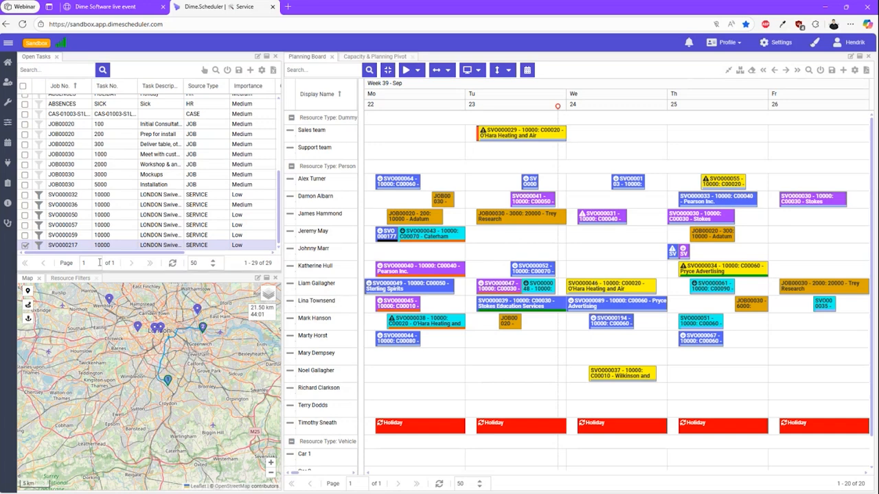
# - Dock the Resource Filters view below the map so that both can be used together
pyautogui.click(69, 248)
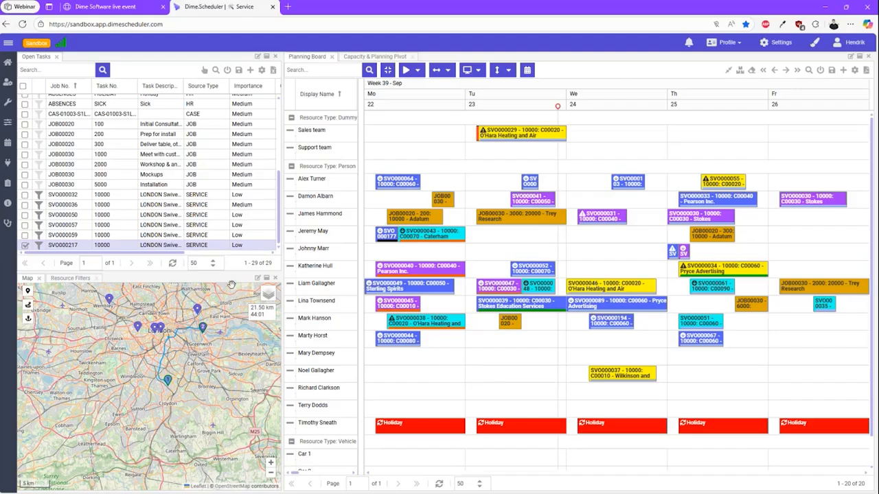
pyautogui.moveTo(234, 236); pyautogui.dragTo(233, 204)
pyautogui.moveTo(82, 214); pyautogui.dragTo(96, 411)
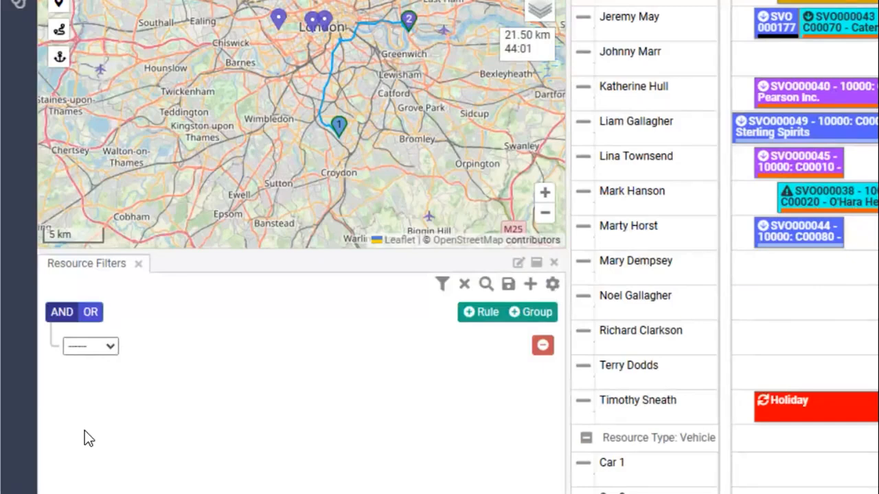
# - Define a resource filter rule for the skill Basic PC knowledge
pyautogui.click(106, 347)
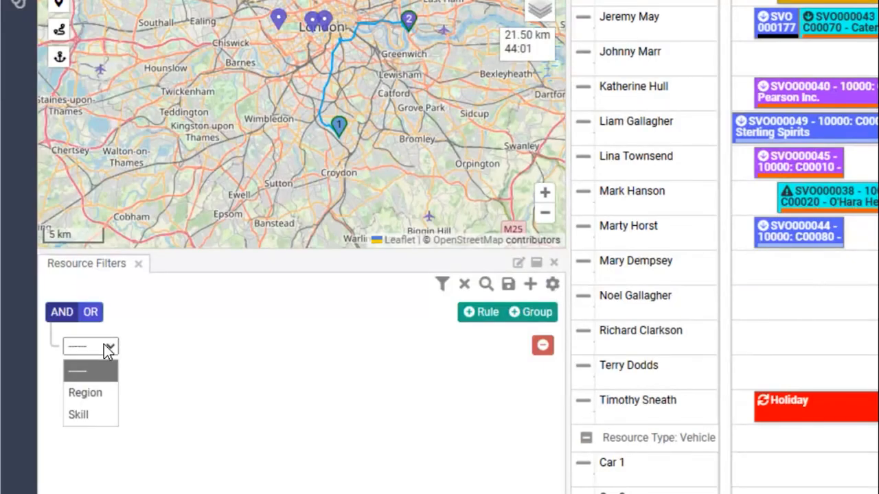
pyautogui.click(112, 412)
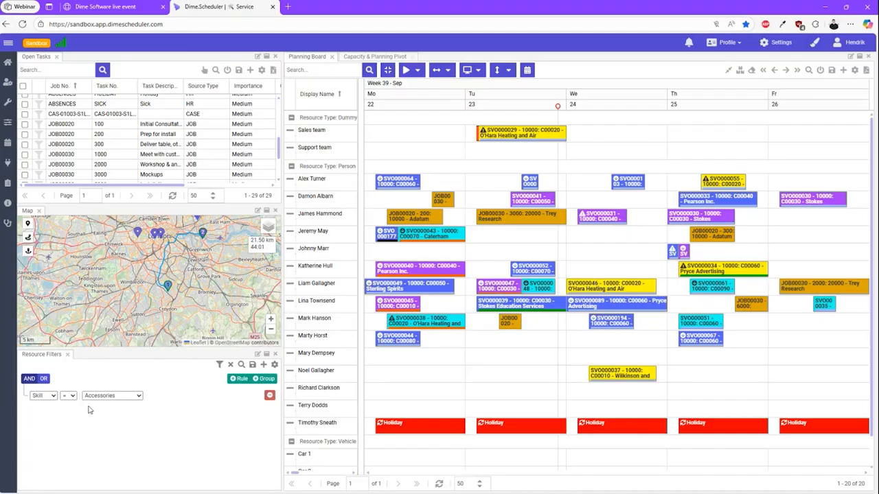
pyautogui.click(210, 346)
pyautogui.click(103, 420)
# - Add a second rule for the region Midland and apply the combined resource filter to the planning board
pyautogui.click(240, 379)
pyautogui.click(44, 410)
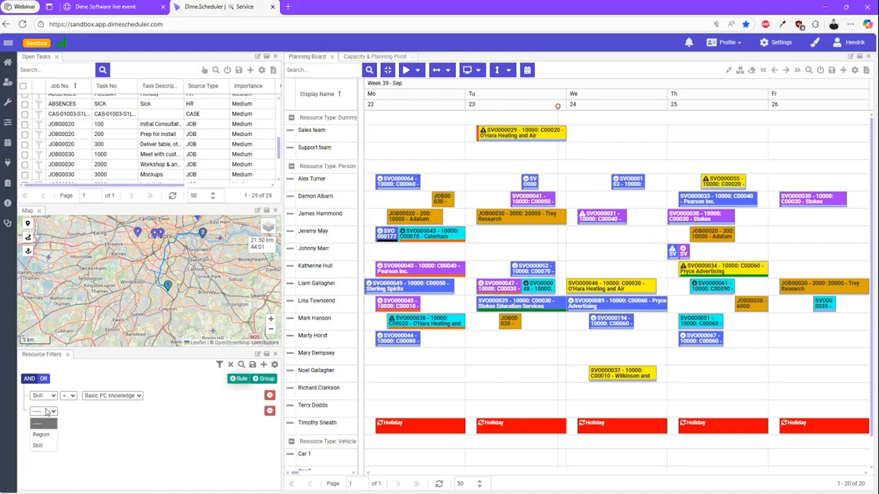
pyautogui.click(42, 434)
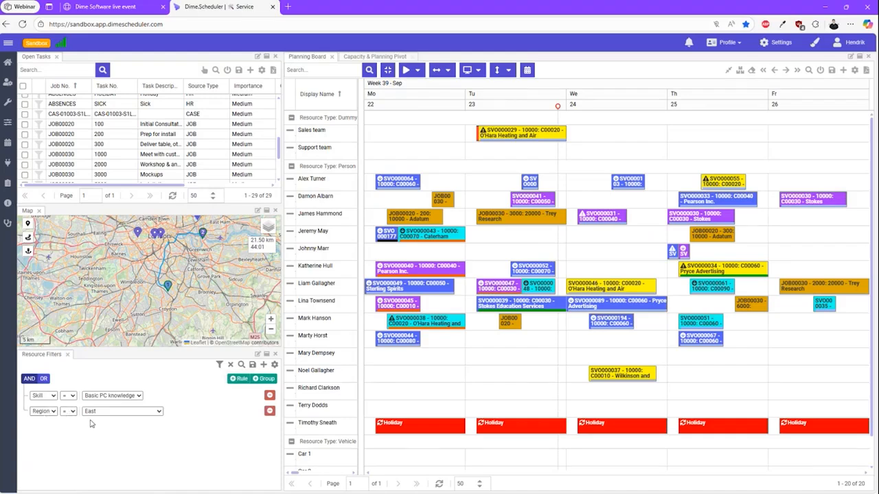
pyautogui.click(89, 411)
pyautogui.click(100, 357)
pyautogui.click(220, 365)
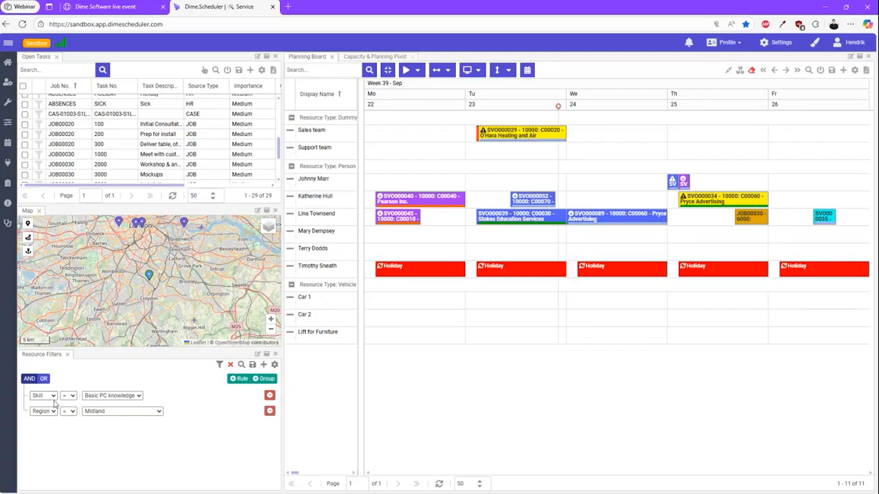
# - Filter the resources by the Pryce Advertising task's own requirements, region North and skill Server software, and clear the filter again
pyautogui.scroll(-2, 57, 172)
pyautogui.click(57, 177)
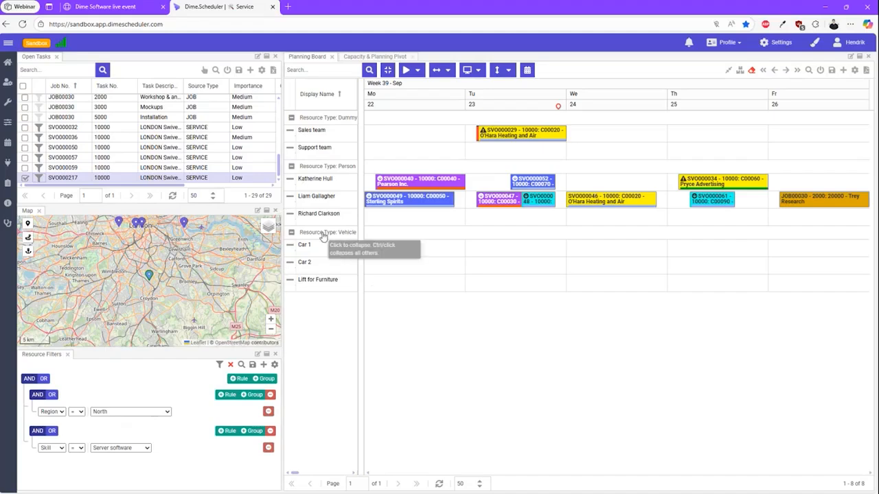
pyautogui.moveTo(232, 242)
pyautogui.moveTo(192, 239); pyautogui.dragTo(182, 266)
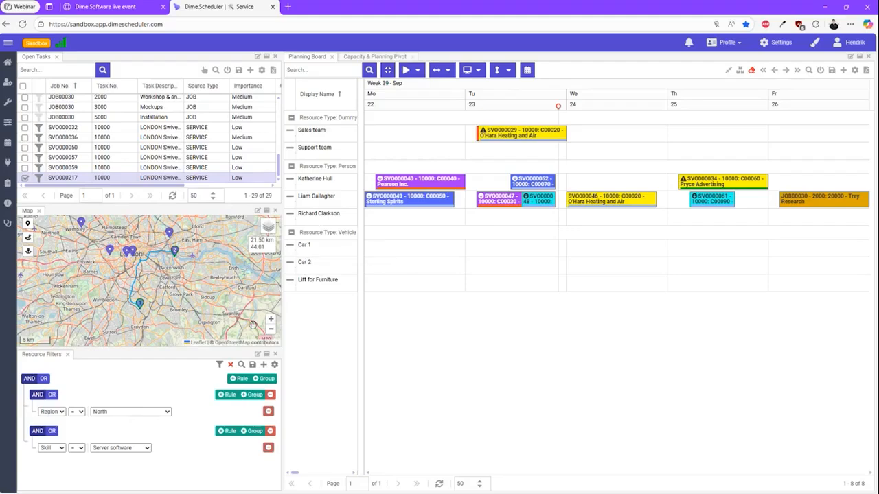
pyautogui.click(231, 364)
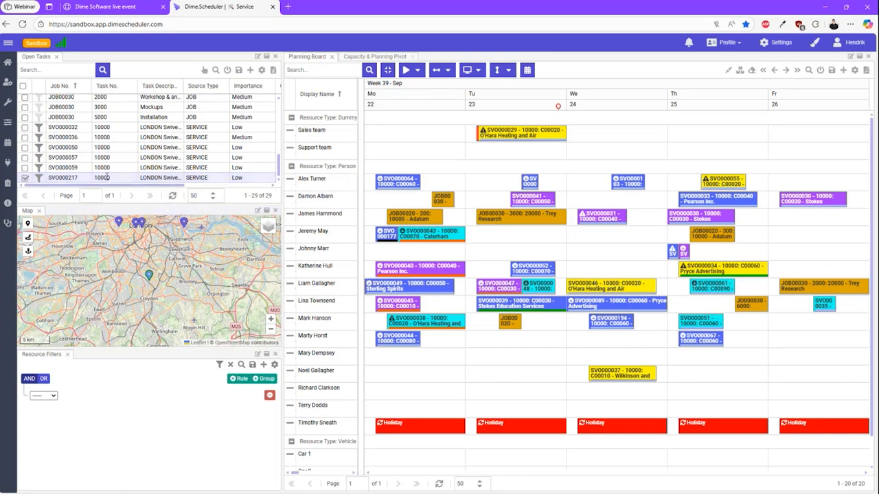
# - Schedule the Pryce Advertising task at 10:00 on Thursday 25 for the technician who already has two short appointments that day
pyautogui.moveTo(91, 177); pyautogui.dragTo(691, 256)
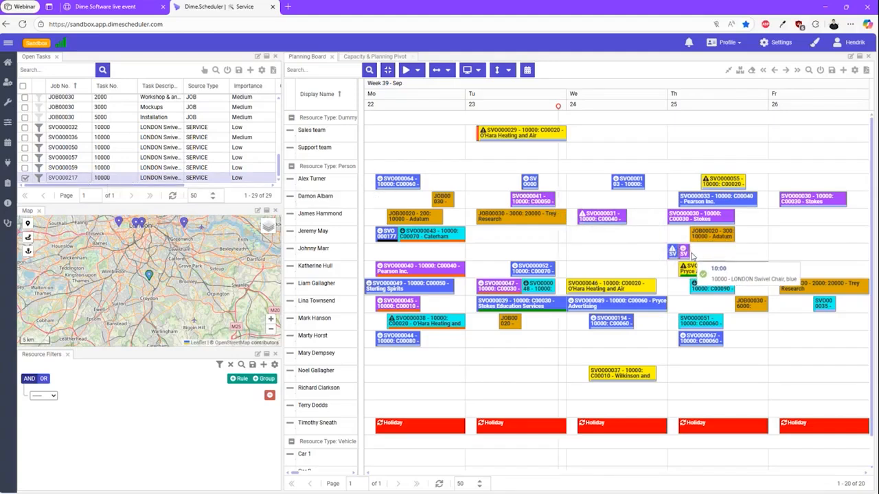
pyautogui.moveTo(691, 256); pyautogui.dragTo(691, 256)
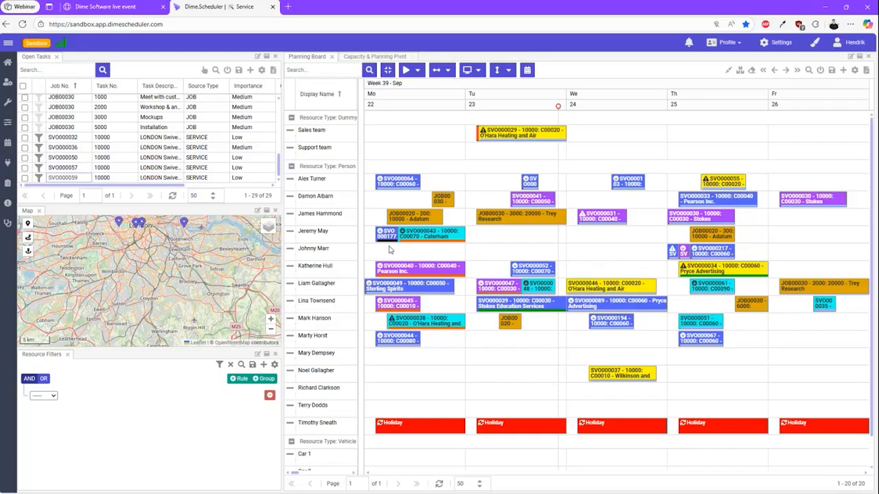
# - Return the planned Pryce Advertising appointment to the open tasks and schedule it again at 10:00 on Thursday 25 for the same technician
pyautogui.moveTo(709, 259)
pyautogui.moveTo(709, 259); pyautogui.dragTo(138, 172)
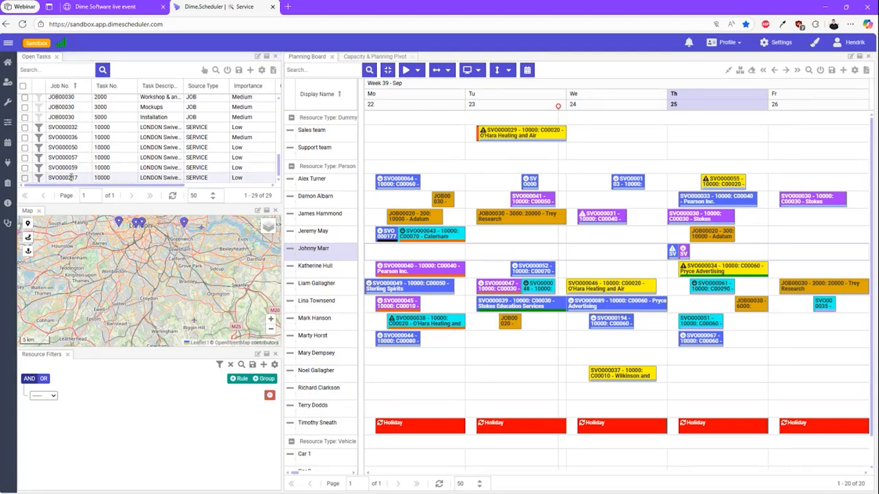
pyautogui.moveTo(71, 177); pyautogui.dragTo(696, 254)
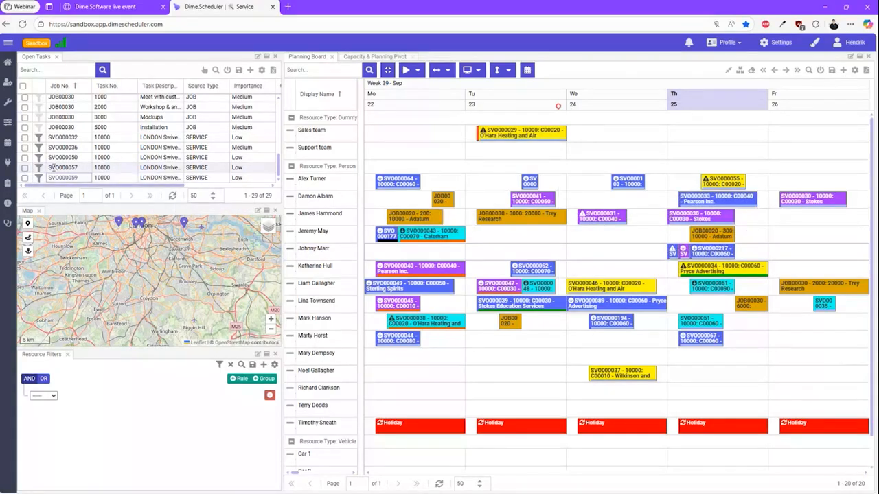
# - Open the Pryce Advertising appointment, examine the available appointment categories, and close it without saving
pyautogui.moveTo(727, 255)
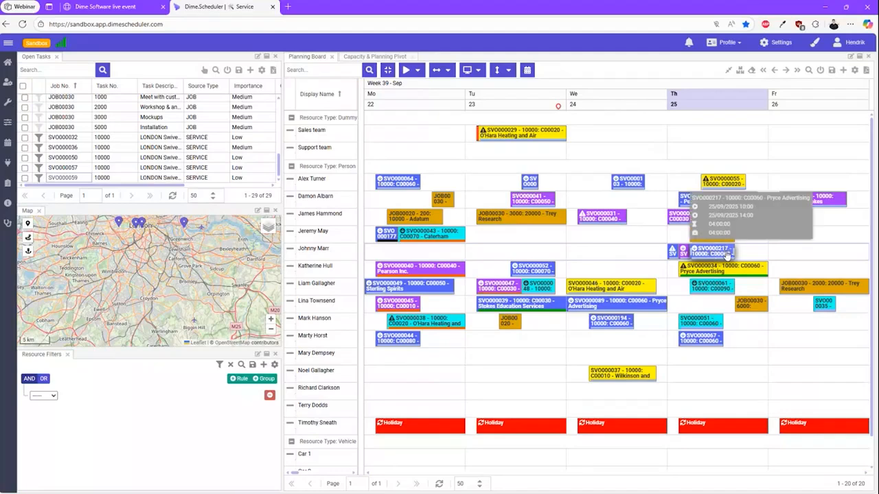
pyautogui.doubleClick(726, 253)
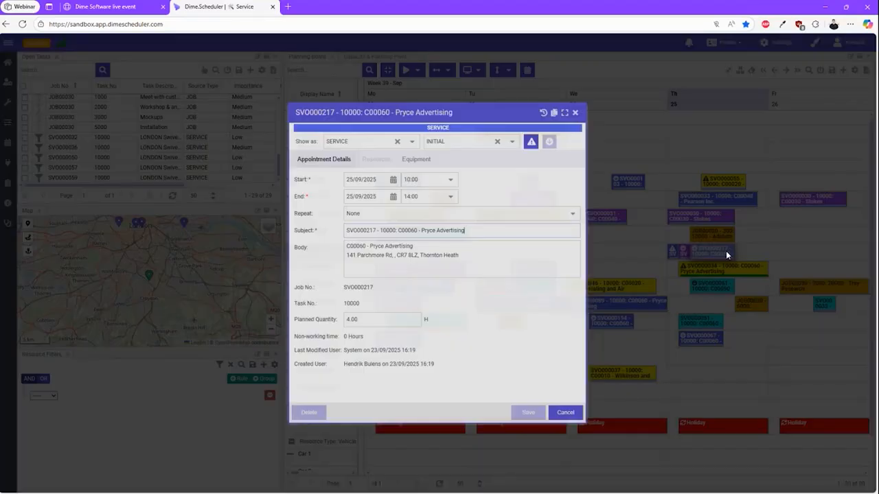
pyautogui.click(413, 149)
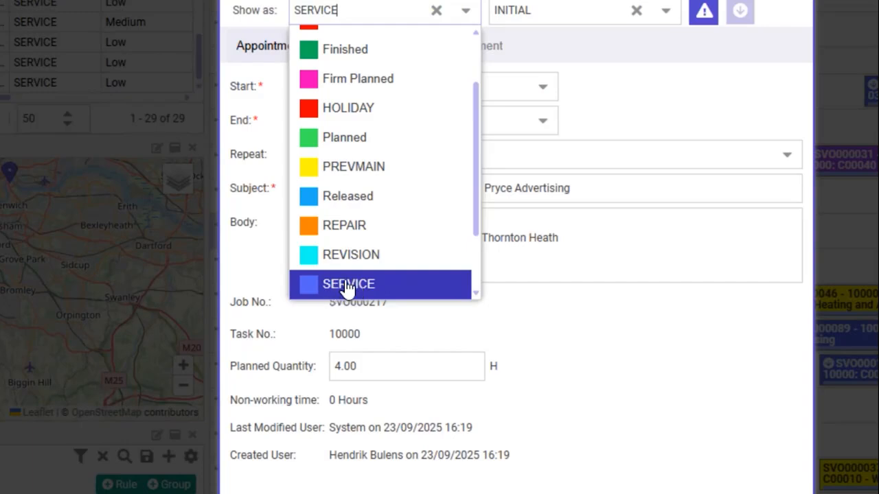
pyautogui.click(347, 280)
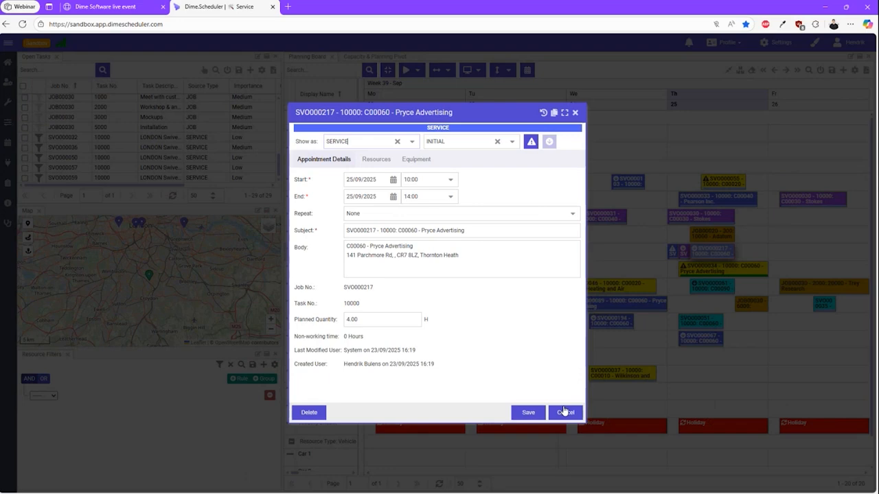
pyautogui.click(564, 412)
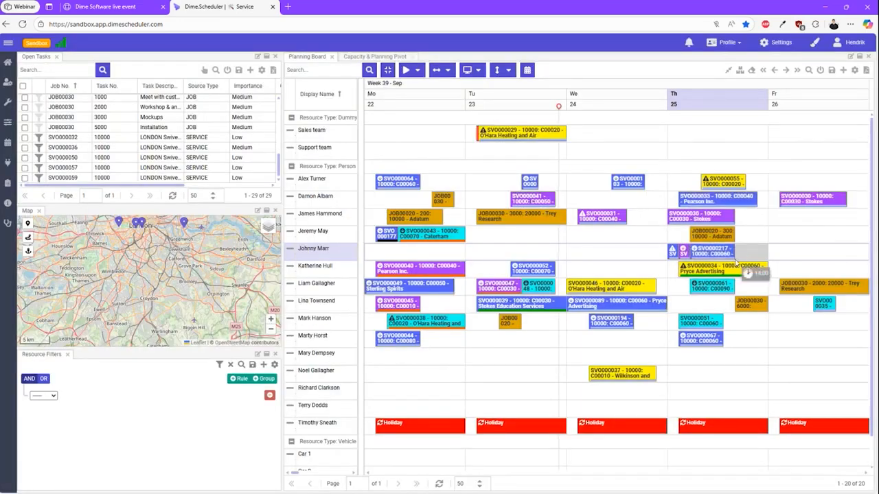
# - Open the Business Central service order through the links of the scheduled Pryce Advertising appointment
pyautogui.moveTo(722, 262)
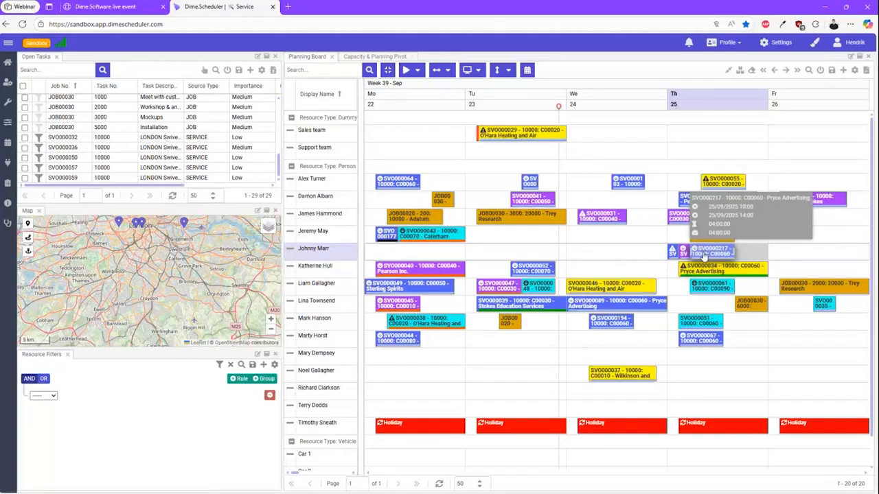
pyautogui.rightClick(704, 256)
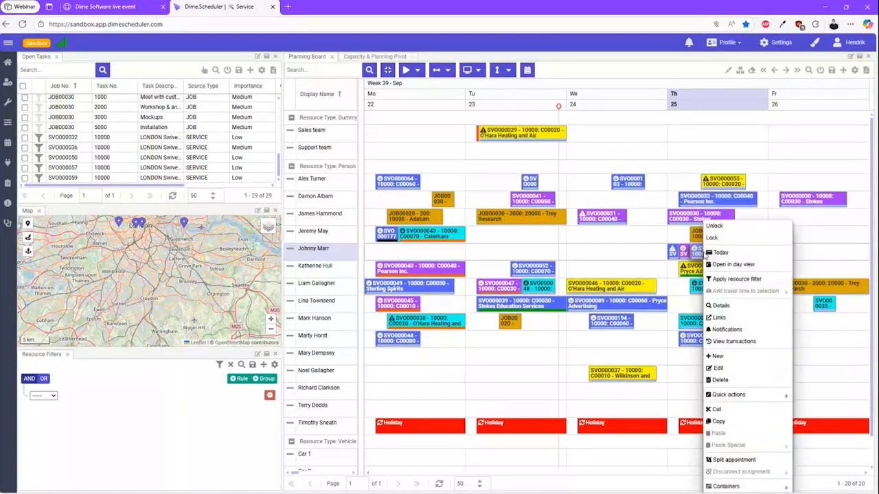
pyautogui.click(726, 318)
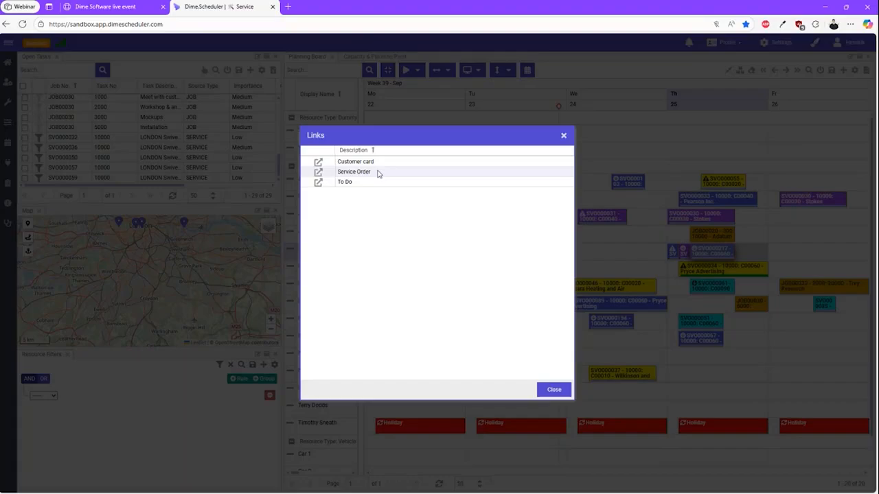
pyautogui.click(376, 173)
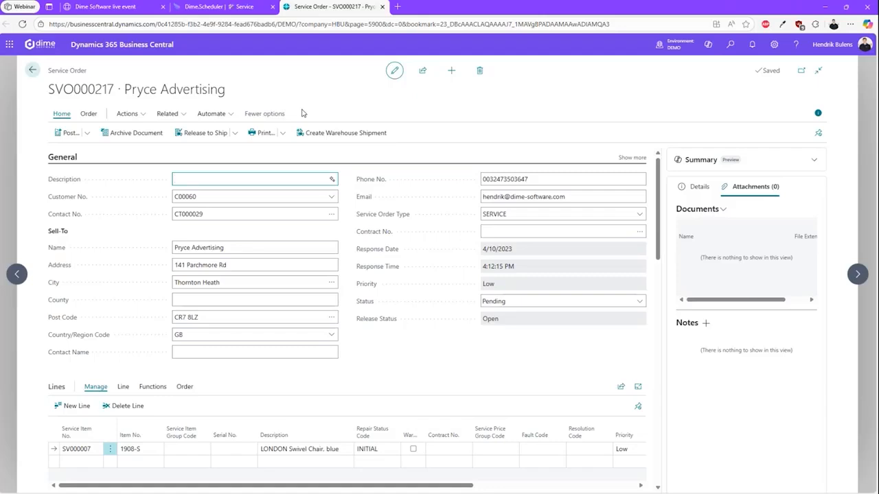
pyautogui.click(227, 7)
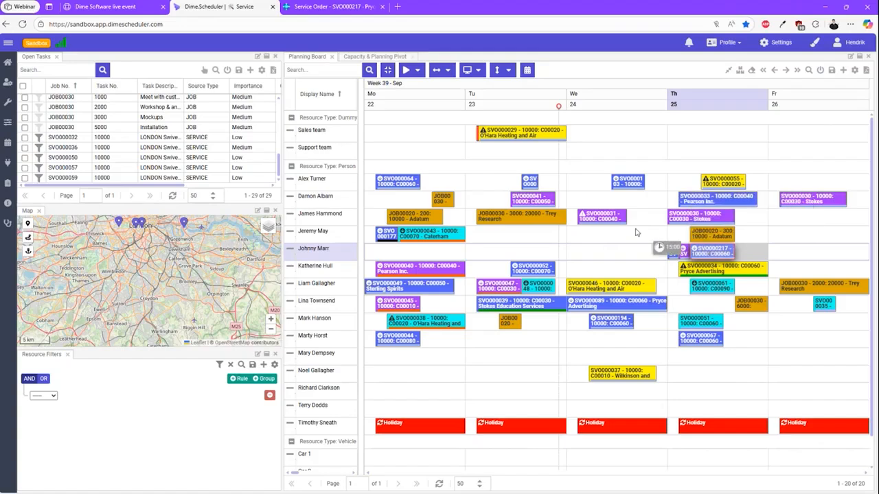
pyautogui.click(330, 10)
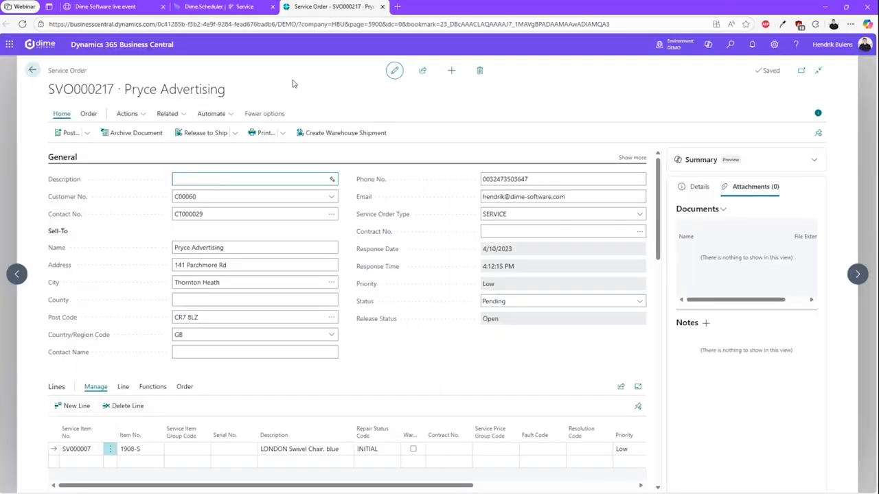
# - Examine the resource allocations of the LONDON Swivel Chair line on the service order, and return to Dime.Scheduler
pyautogui.click(125, 386)
pyautogui.scroll(-2, 92, 388)
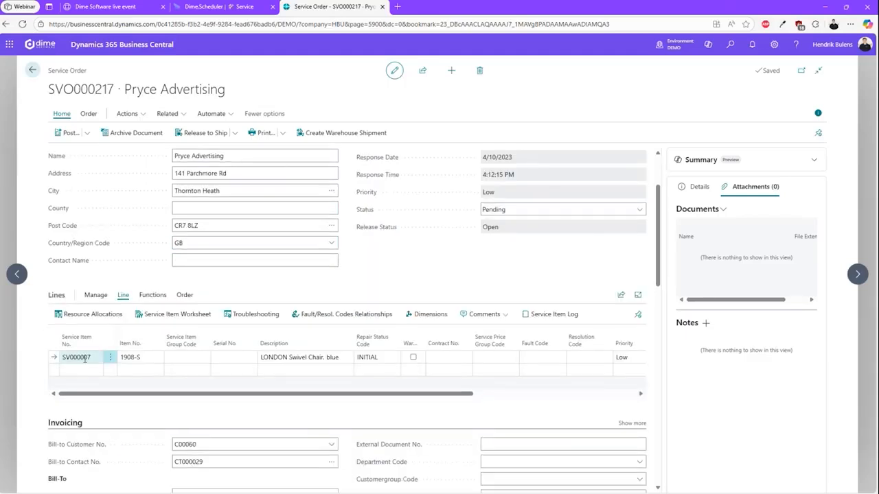
pyautogui.click(77, 320)
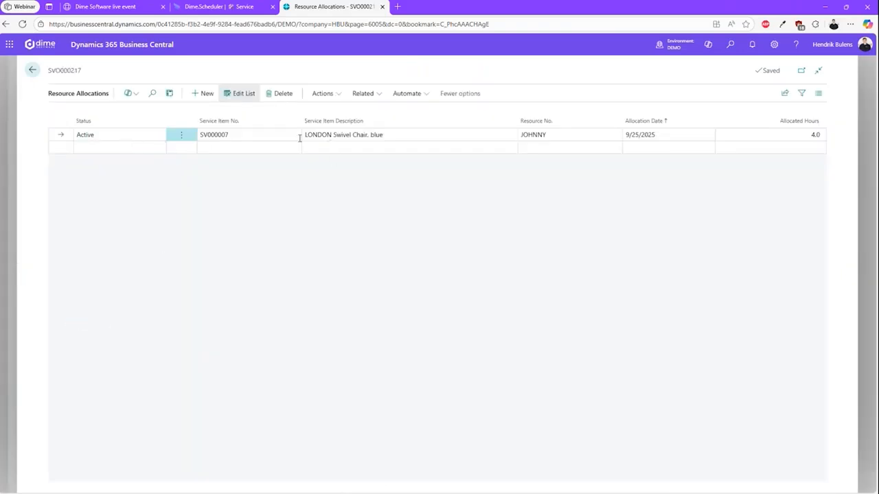
pyautogui.click(218, 7)
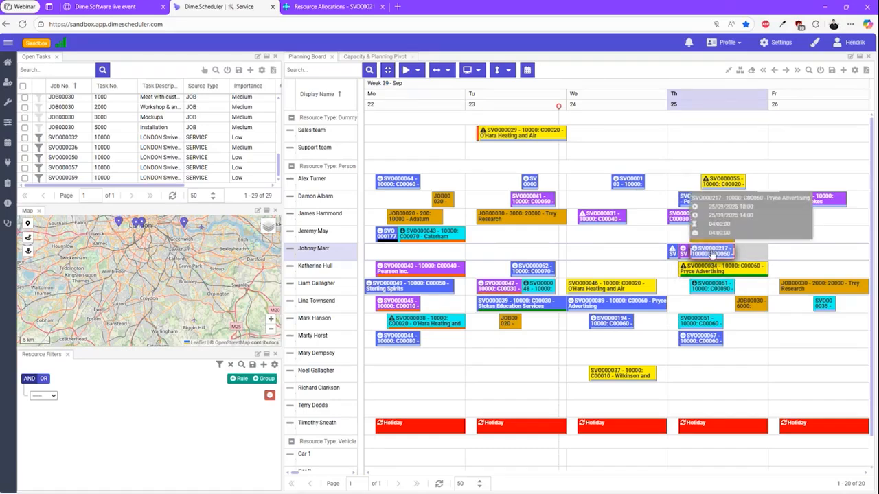
# - Check the resource allocations in Business Central, and move the Pryce Advertising appointment in Dime.Scheduler to 09:00 on Friday 26 for the same technician
pyautogui.click(343, 7)
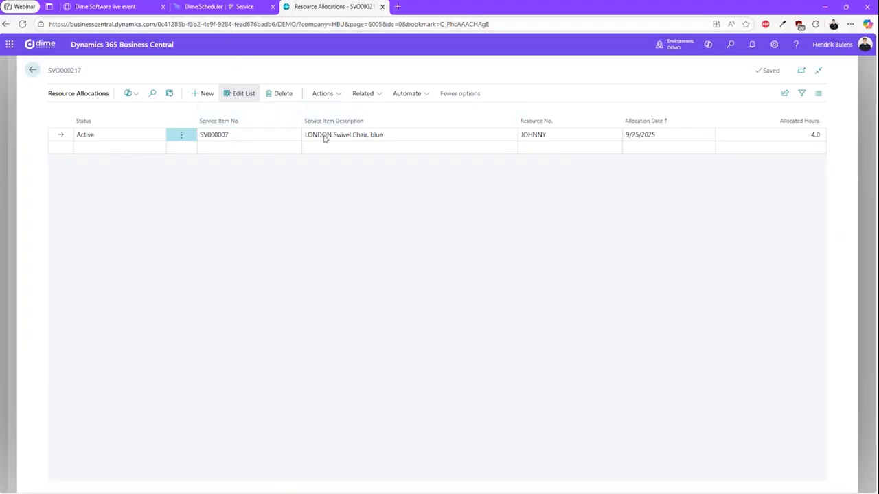
pyautogui.click(215, 8)
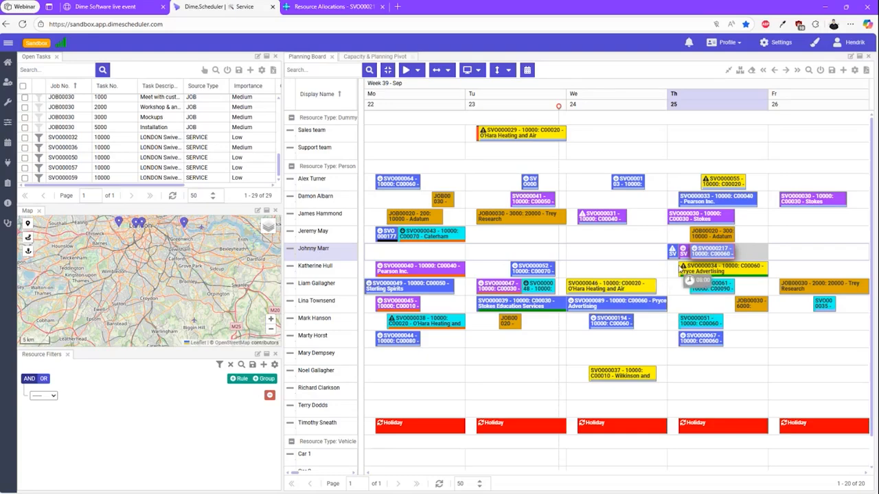
pyautogui.moveTo(700, 255)
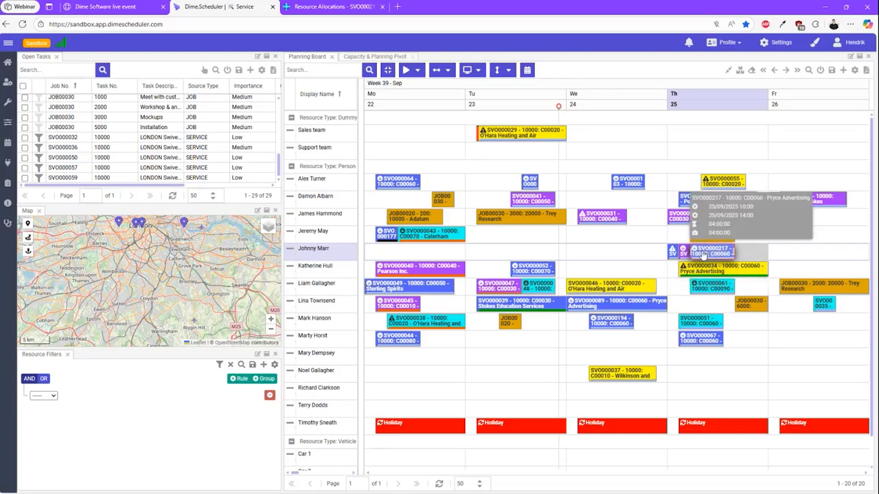
pyautogui.moveTo(699, 255); pyautogui.dragTo(800, 254)
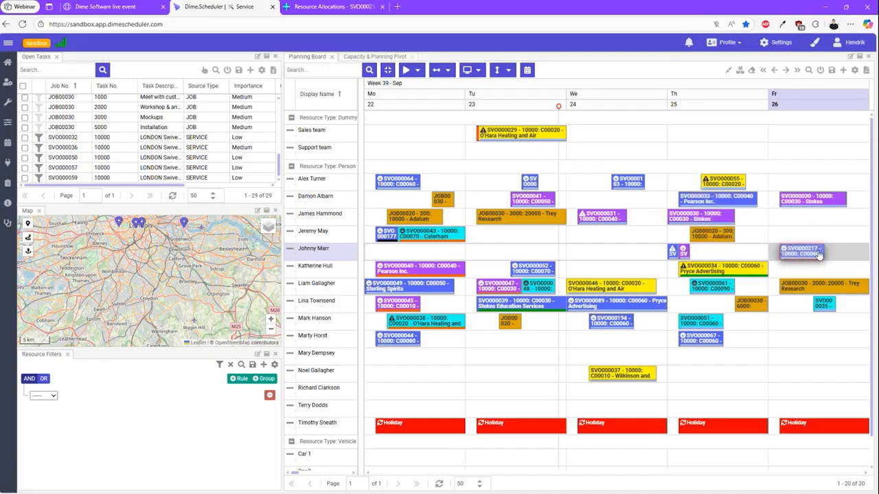
# - Assign the Friday 26 Pryce Advertising appointment also to the technician one row above, and move the shared appointment to 10:00
pyautogui.moveTo(812, 255)
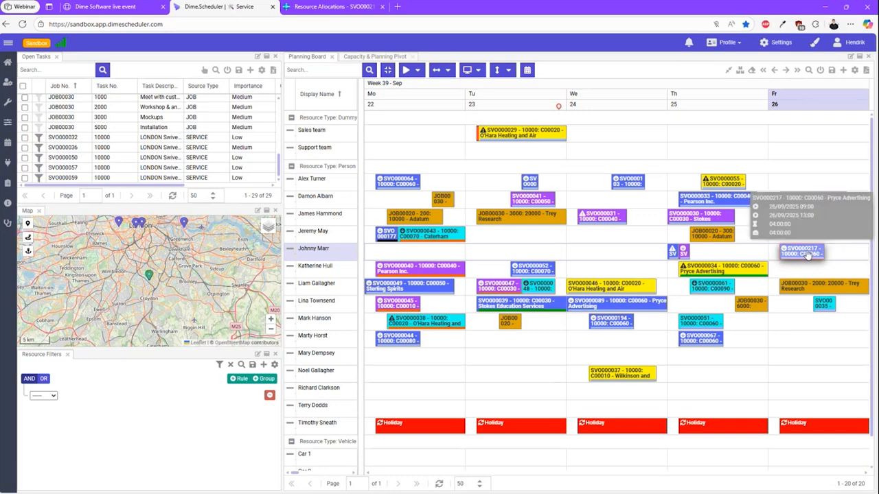
pyautogui.moveTo(807, 254); pyautogui.dragTo(810, 235)
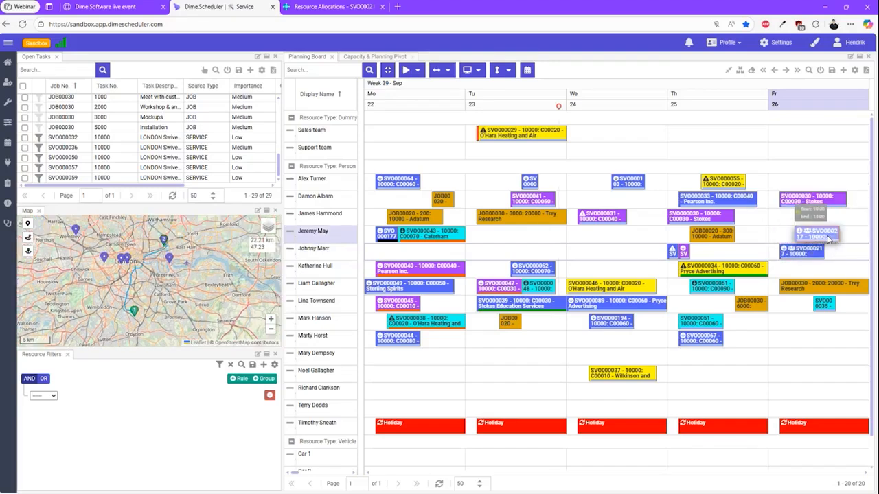
pyautogui.click(809, 254)
pyautogui.moveTo(809, 256)
pyautogui.mouseDown()
pyautogui.moveTo(839, 257)
pyautogui.moveTo(807, 254)
pyautogui.mouseUp()
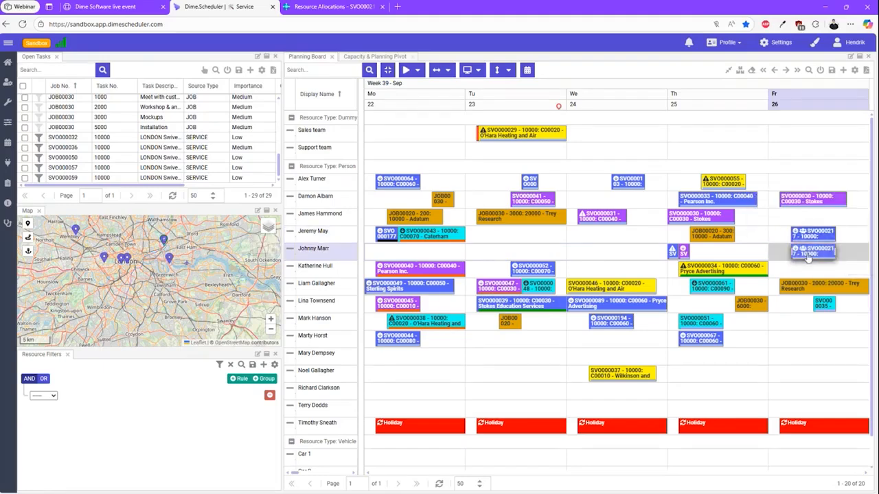
# - Review the updated resource allocations in Business Central, and examine the status options of the Friday Pryce Advertising appointment in Dime.Scheduler
pyautogui.moveTo(806, 255)
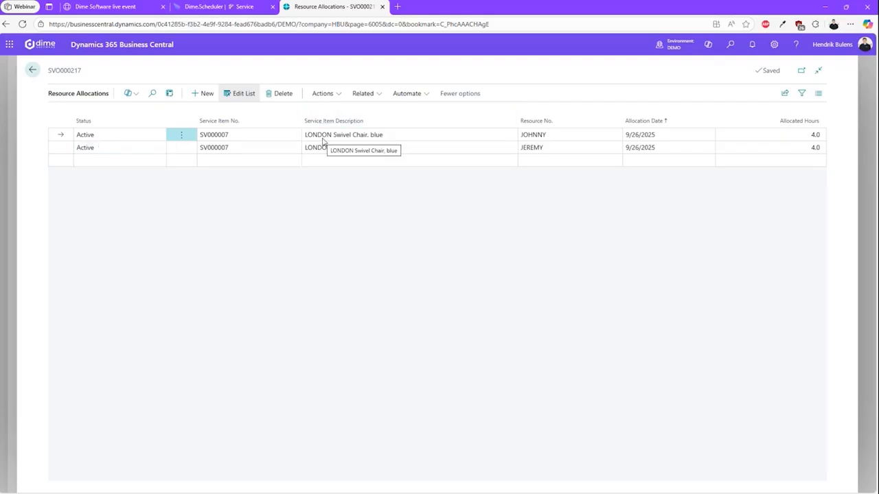
pyautogui.click(199, 8)
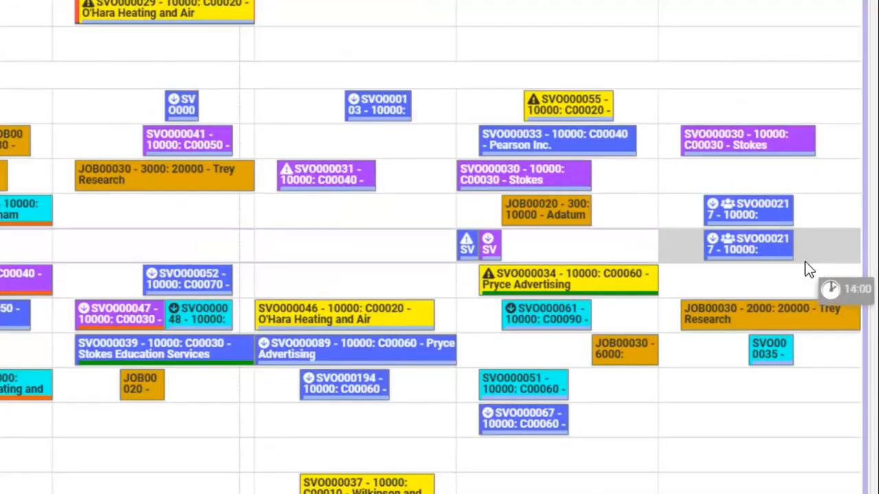
pyautogui.moveTo(779, 264)
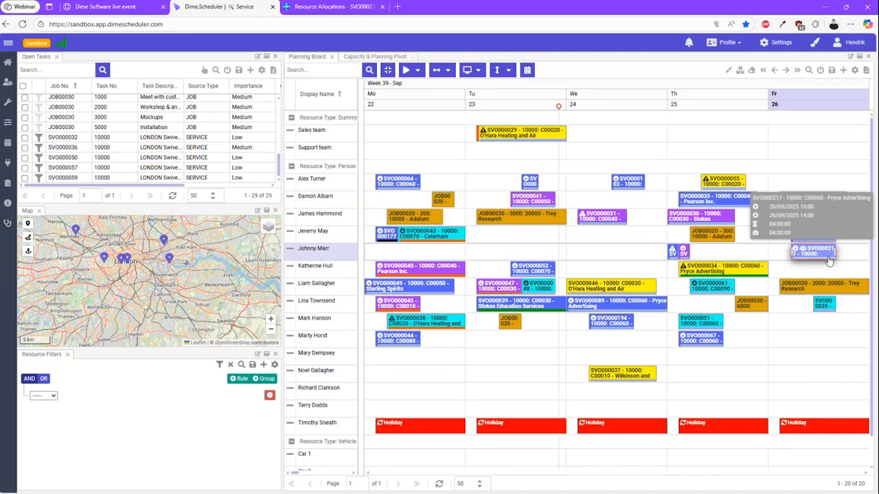
pyautogui.doubleClick(780, 253)
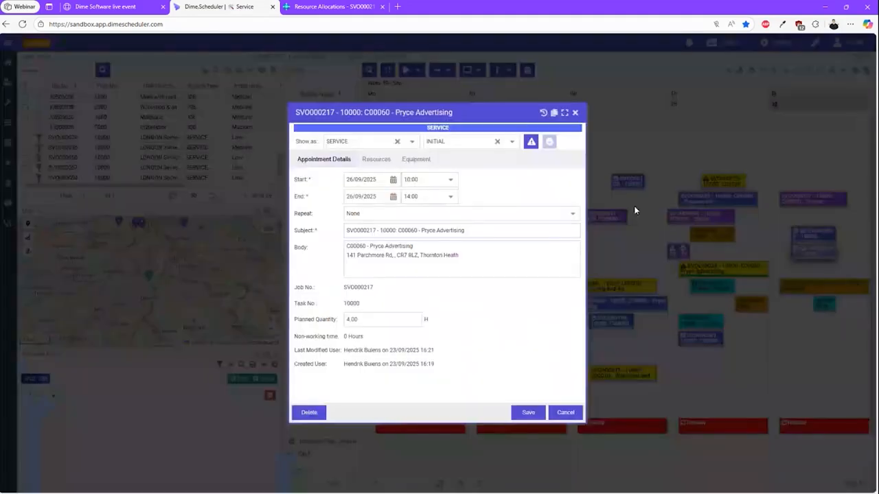
pyautogui.click(511, 142)
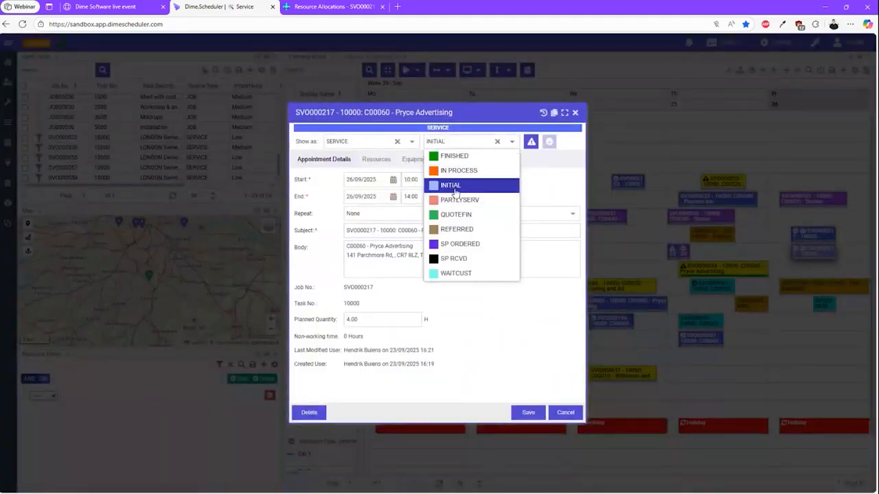
# - Set the repair status code of the LONDON Swivel Chair line to IN PROCESS on the Business Central service order
pyautogui.click(329, 10)
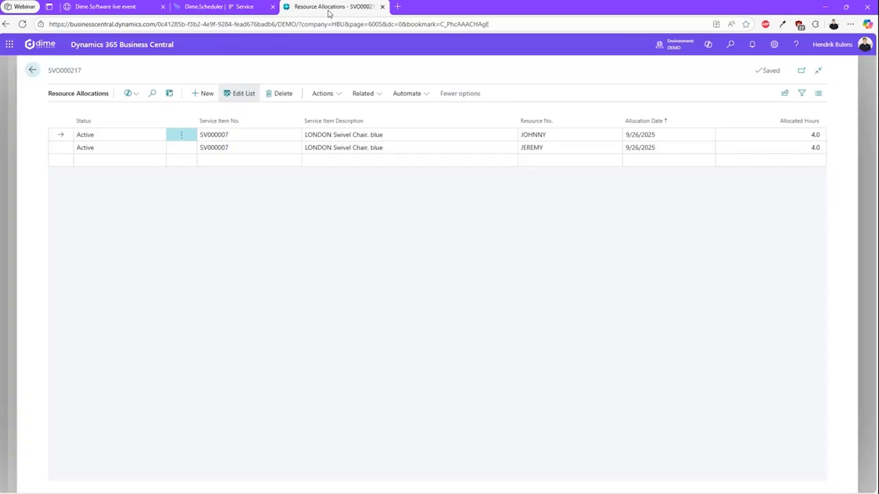
pyautogui.click(32, 71)
pyautogui.click(386, 354)
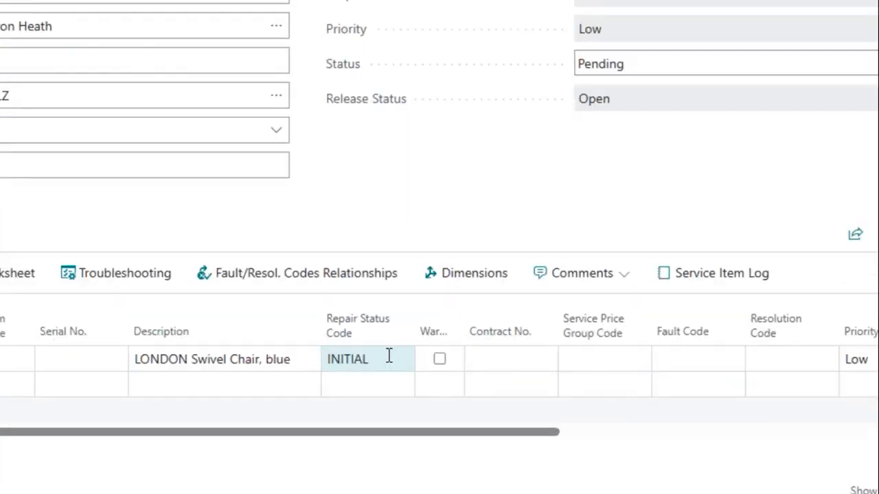
pyautogui.click(388, 355)
pyautogui.click(400, 359)
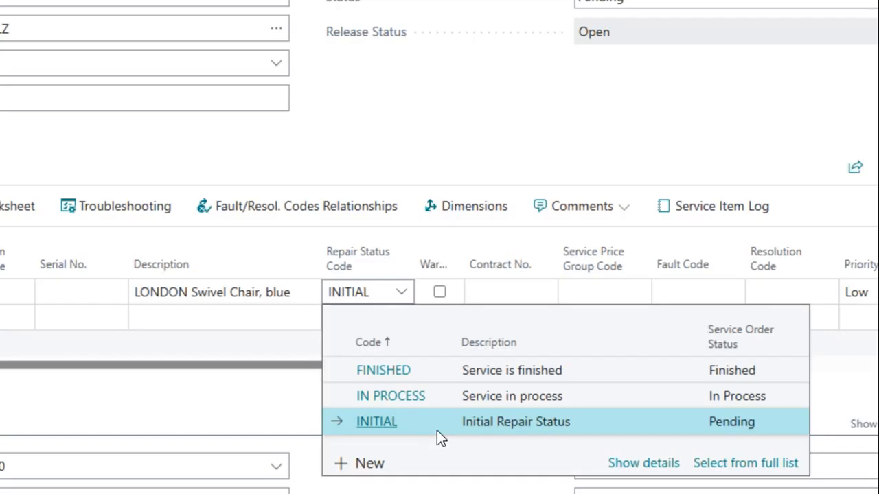
pyautogui.click(422, 398)
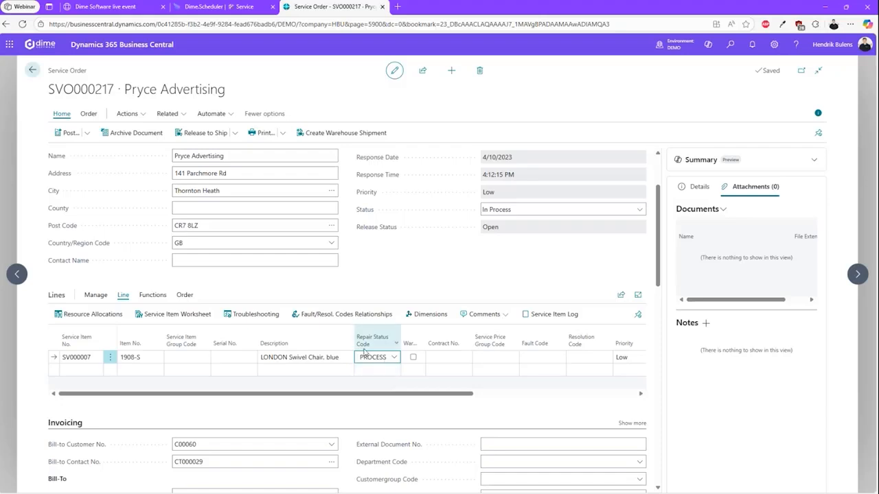
pyautogui.click(389, 300)
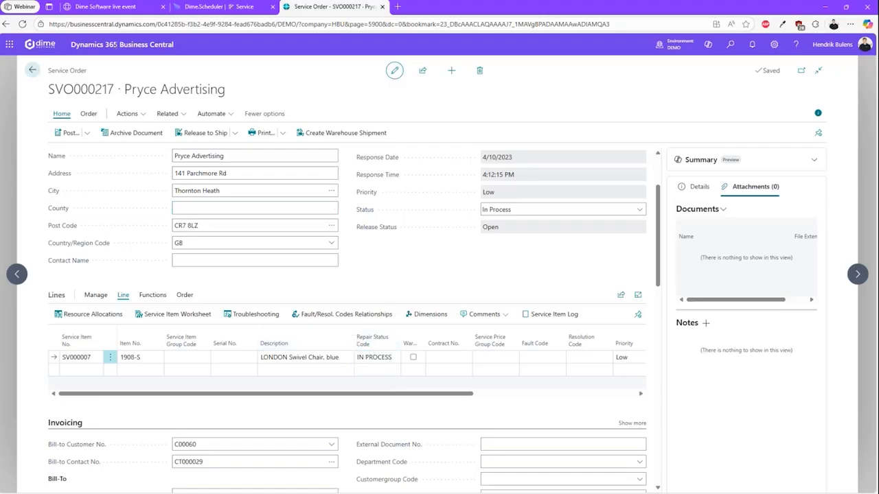
# - Close the appointment in Dime.Scheduler without saving, inspect its status on the planning board, and open the line's resource allocations in Business Central
pyautogui.click(206, 7)
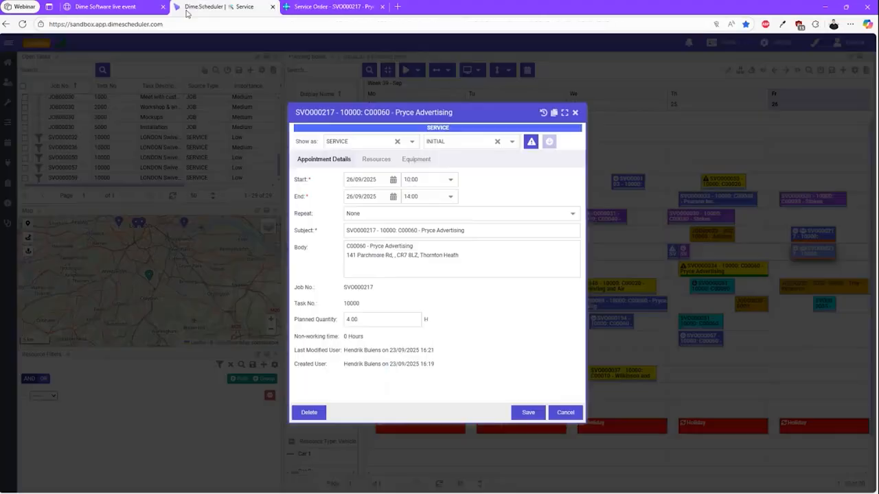
pyautogui.click(565, 413)
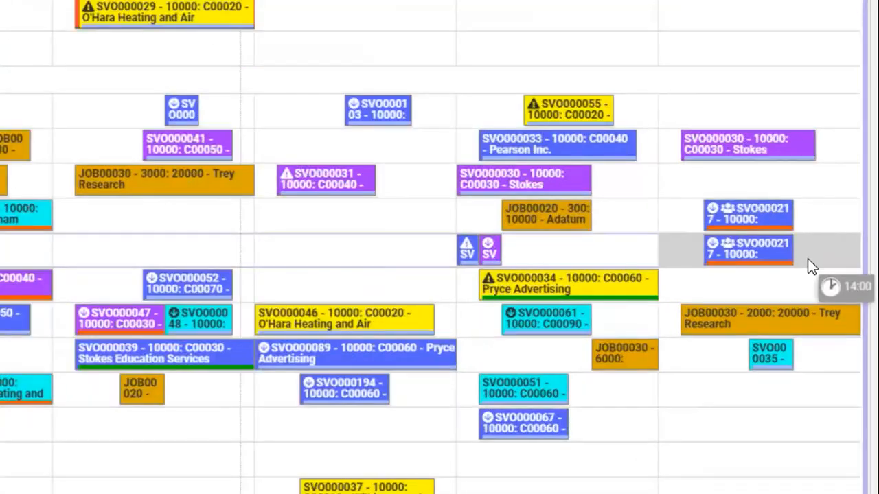
pyautogui.moveTo(768, 263)
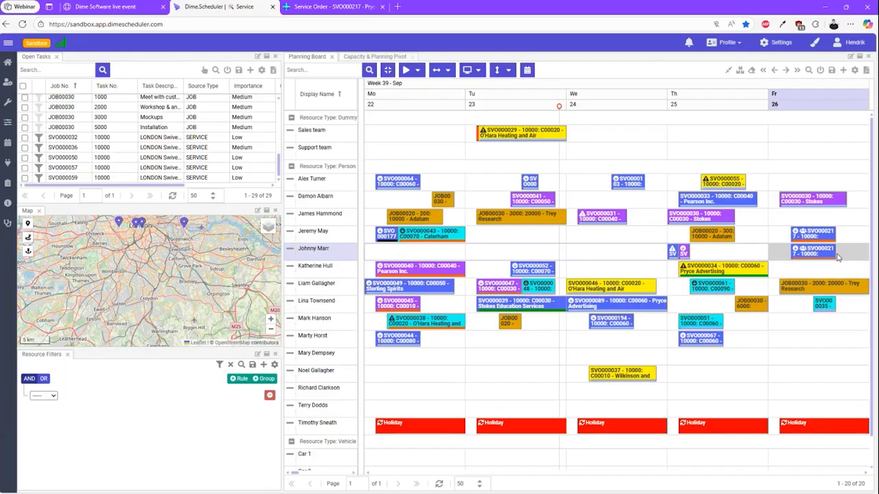
pyautogui.moveTo(821, 254)
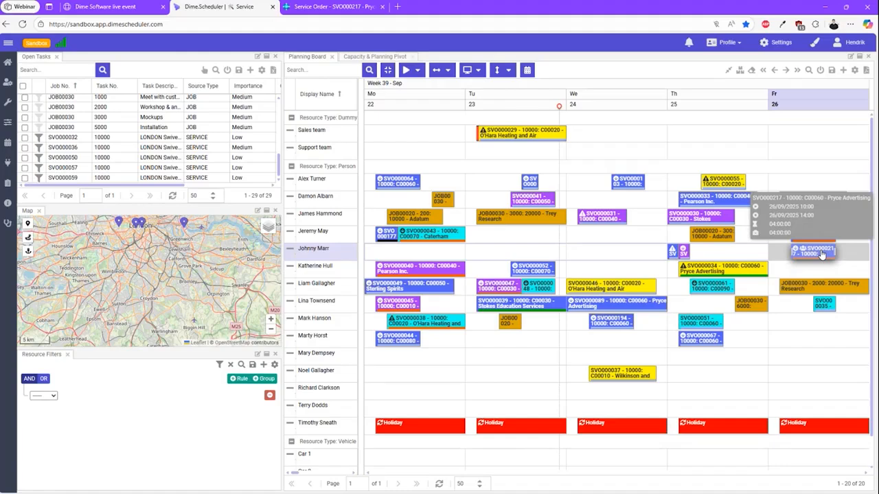
pyautogui.click(318, 9)
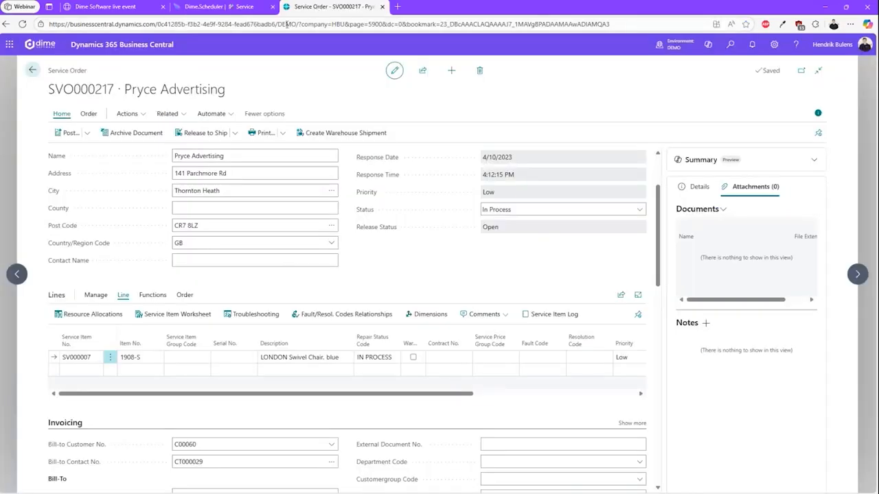
pyautogui.click(112, 315)
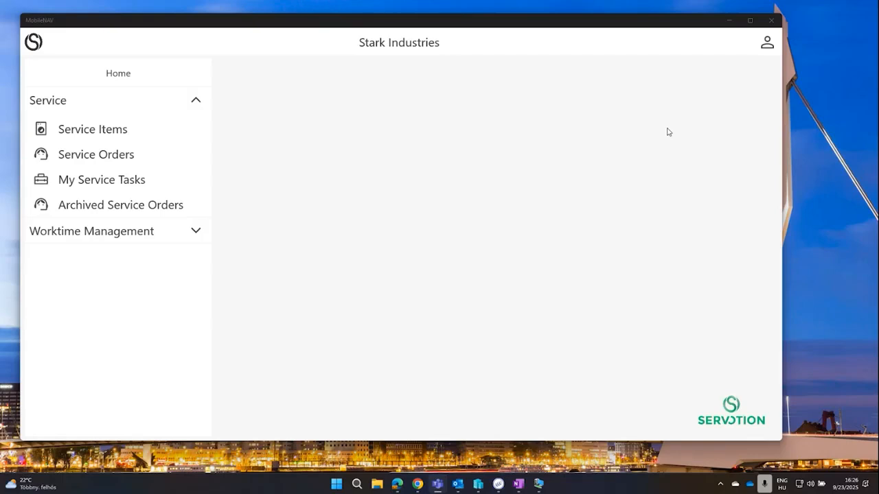
# - Minimize MobileNAV, switch to the remote desktop session, and view the Stark Industries role center in Business Central
pyautogui.click(729, 22)
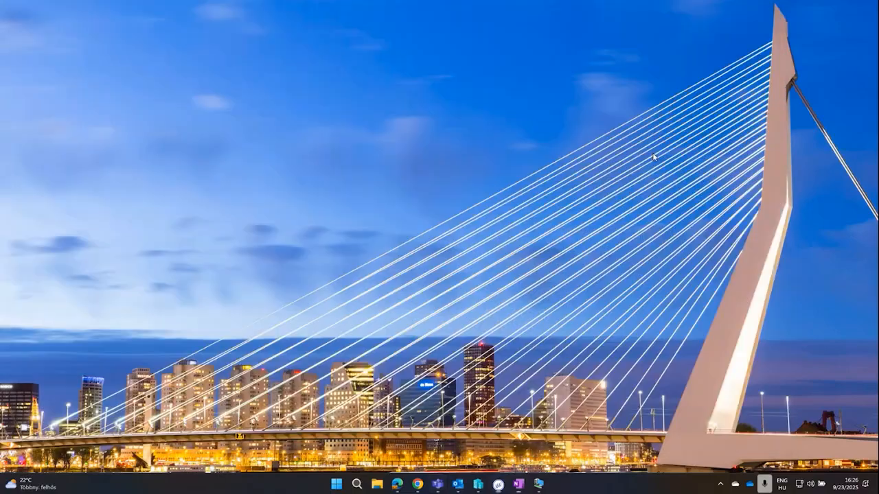
pyautogui.click(535, 484)
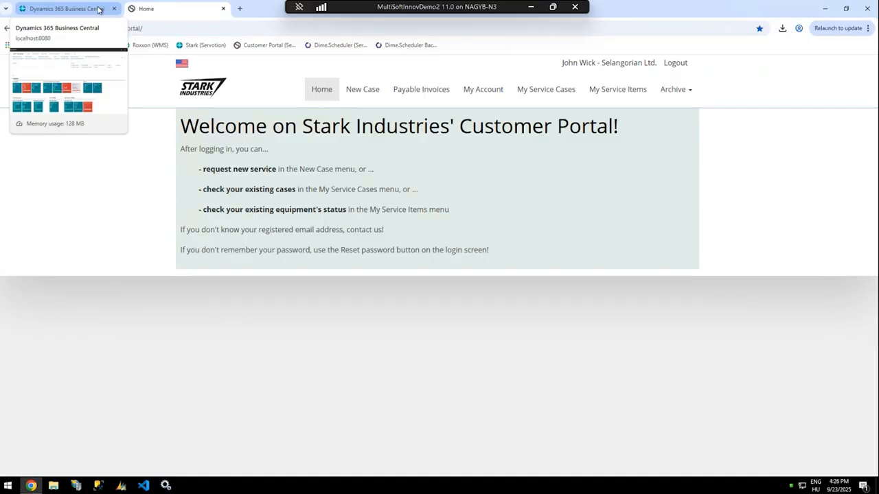
pyautogui.click(98, 10)
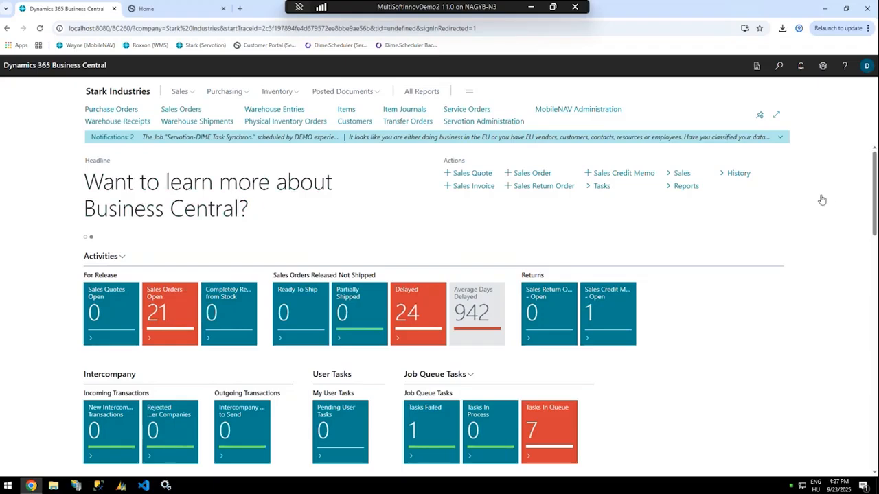
# - Examine the archive options of the Stark Industries customer portal, and open the customer's list of service items
pyautogui.click(152, 9)
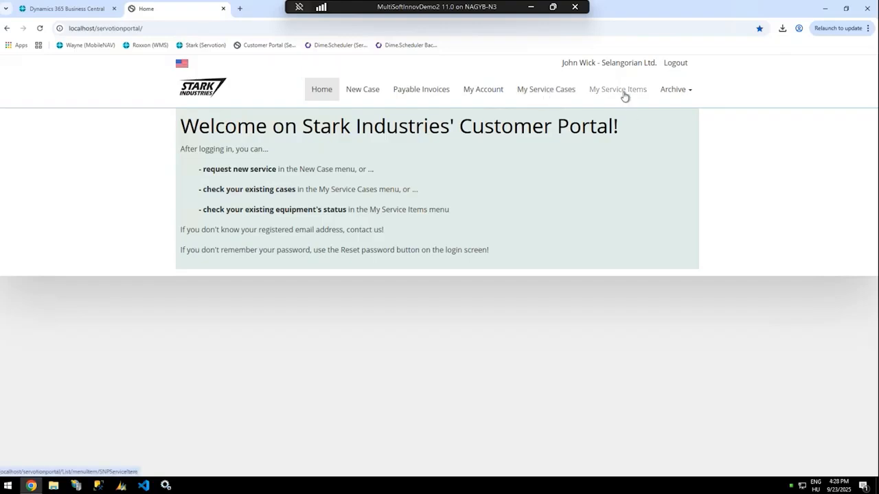
pyautogui.click(673, 90)
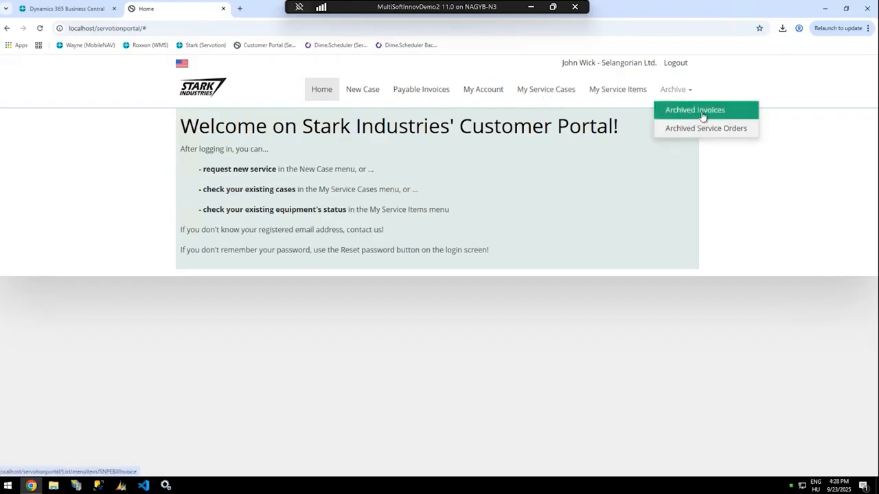
pyautogui.click(571, 211)
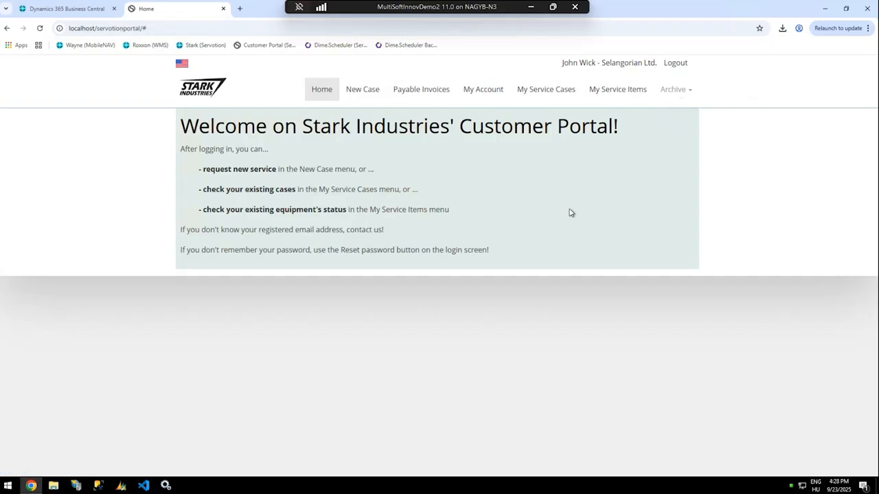
pyautogui.click(617, 90)
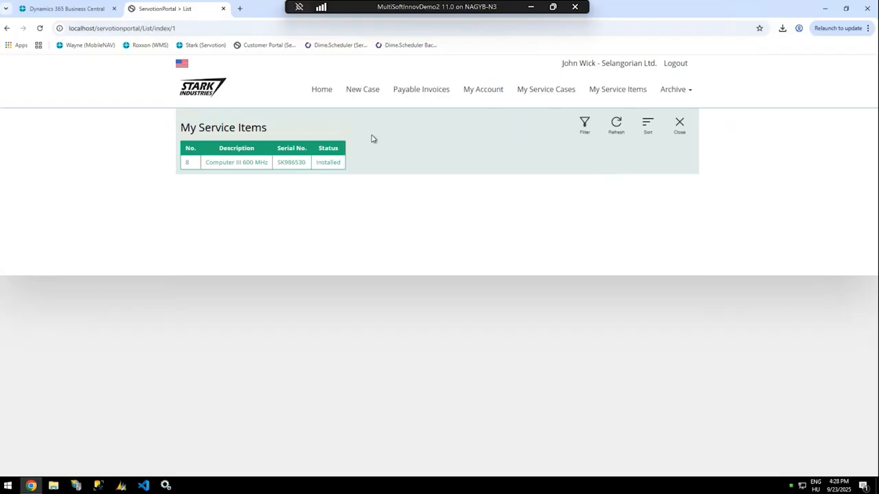
# - Create a new service case in the customer portal and set its symptom to Strange noise
pyautogui.click(364, 90)
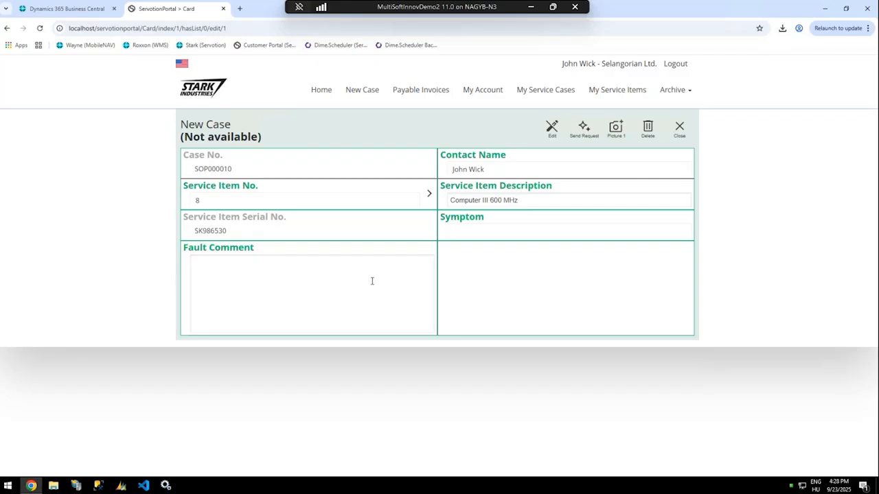
pyautogui.click(470, 237)
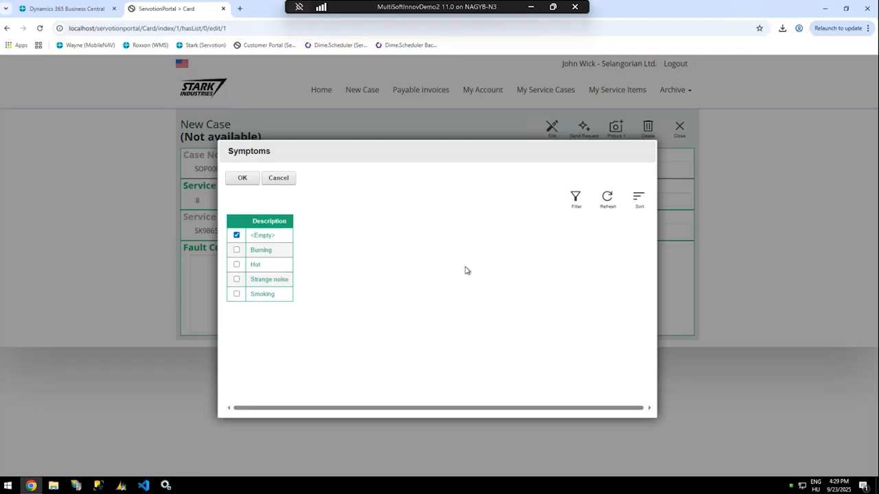
pyautogui.click(237, 280)
pyautogui.click(247, 180)
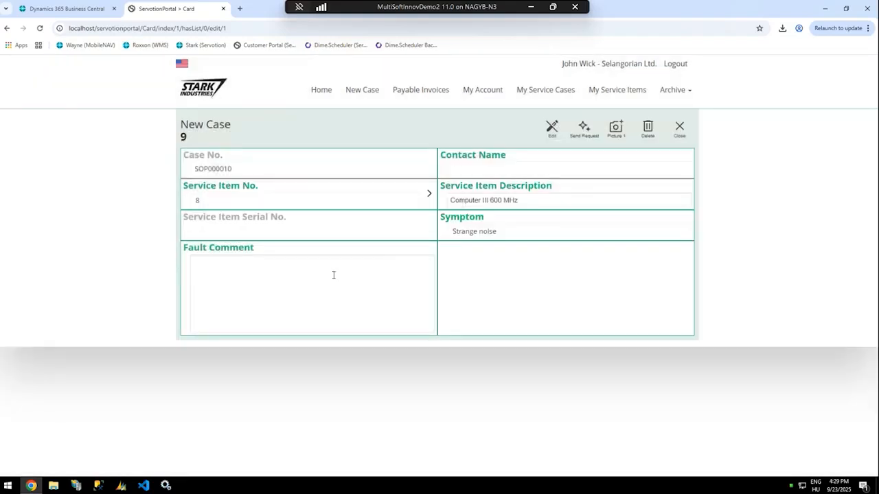
# - Enter "weird buzzing noise" as the case's fault comment, and display the picture upload options
pyautogui.click(316, 278)
pyautogui.write('weird buzzing')
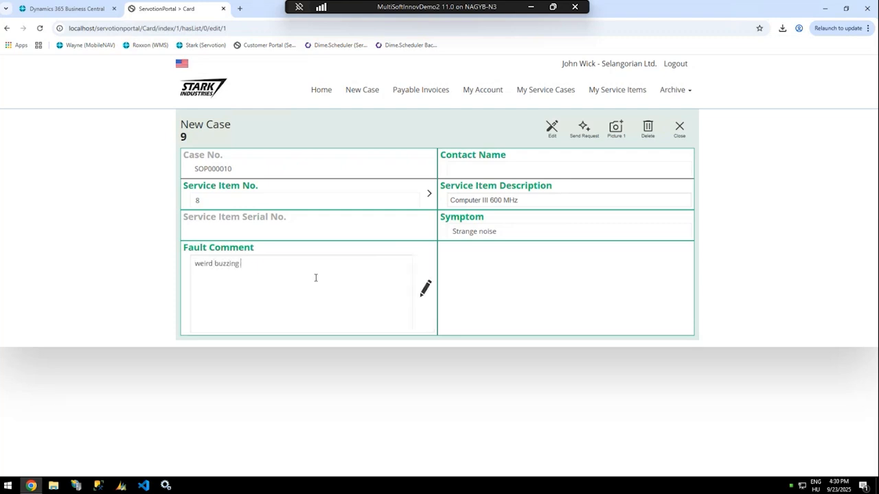
pyautogui.write(' noise')
pyautogui.click(552, 292)
pyautogui.click(609, 137)
pyautogui.moveTo(638, 141)
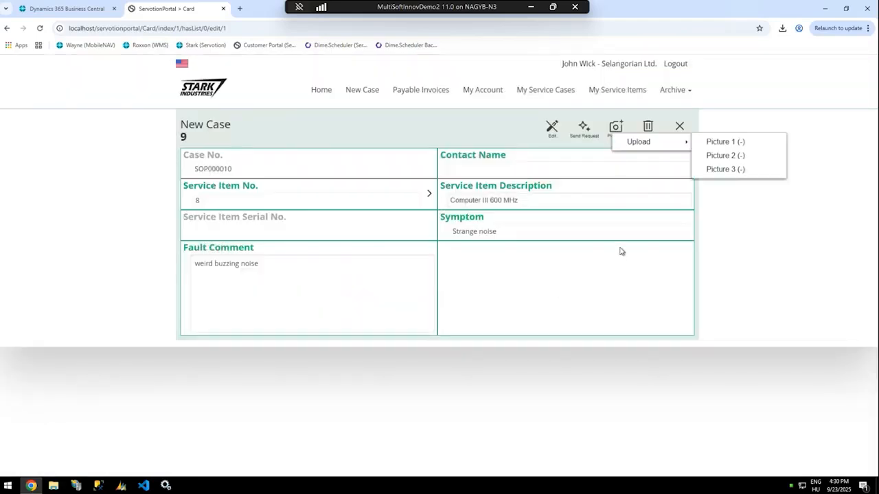
# - Upload the image asd from the Pictures folder as Picture 1 of the new case
pyautogui.click(720, 142)
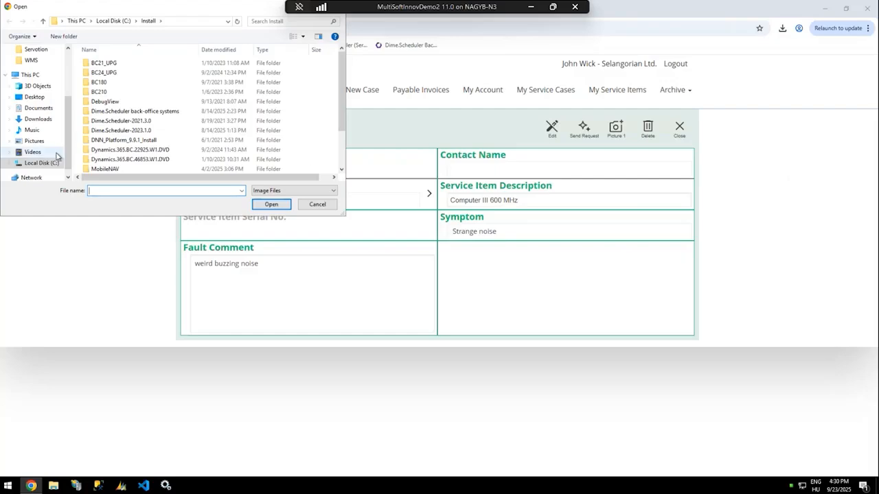
pyautogui.scroll(-1, 45, 147)
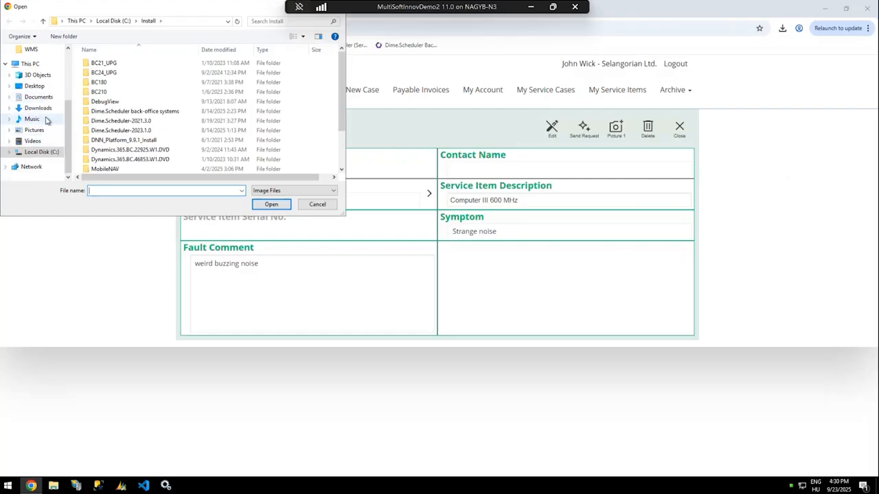
pyautogui.click(34, 129)
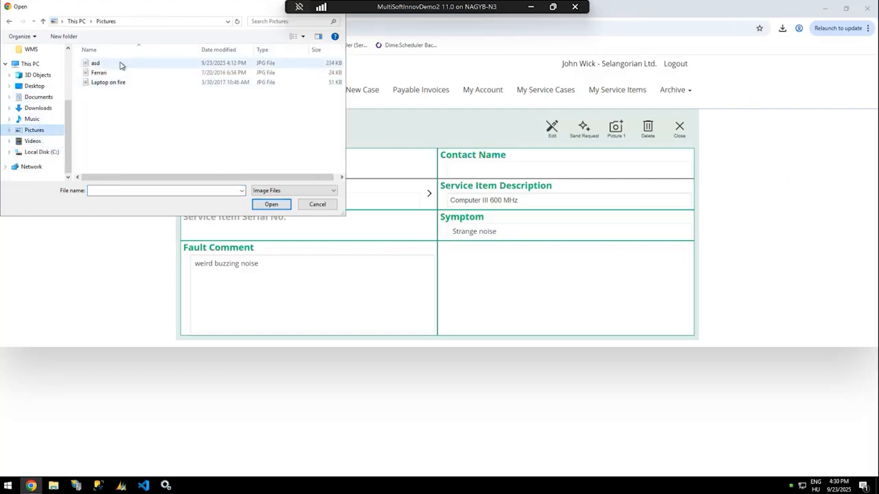
pyautogui.doubleClick(96, 62)
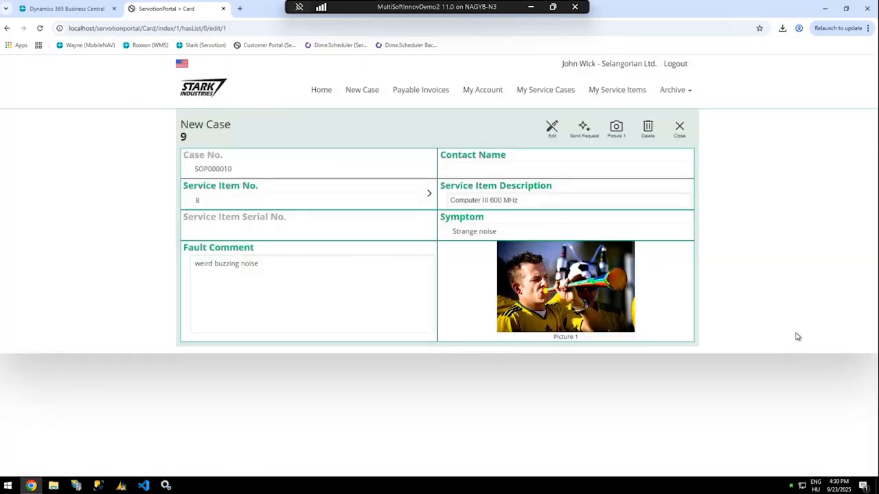
# - Send and confirm the new service request, and open the customer's list of service cases
pyautogui.click(584, 128)
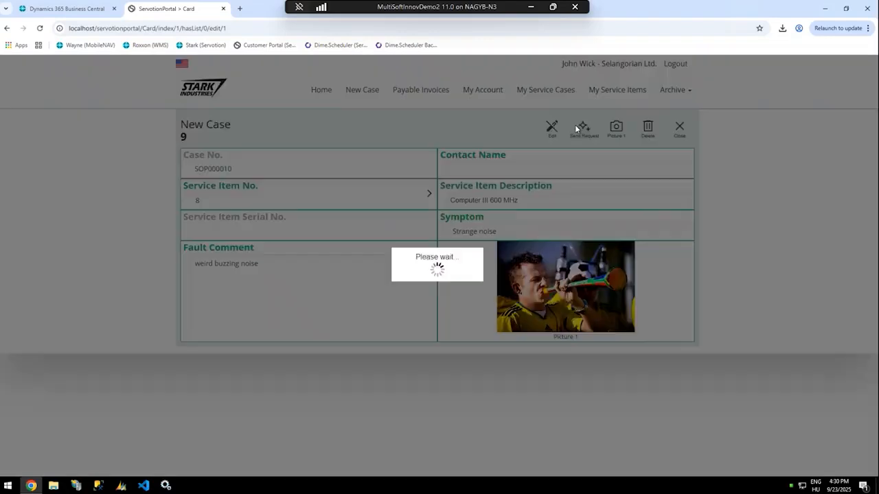
pyautogui.click(492, 283)
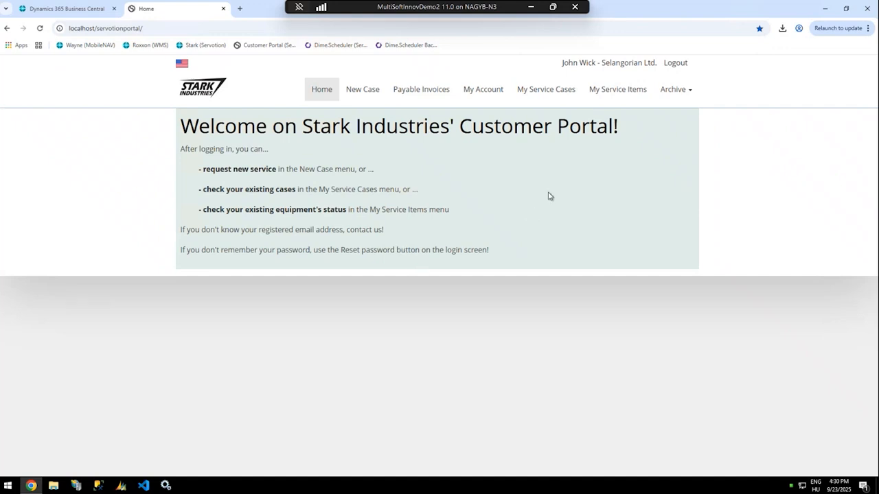
pyautogui.click(548, 92)
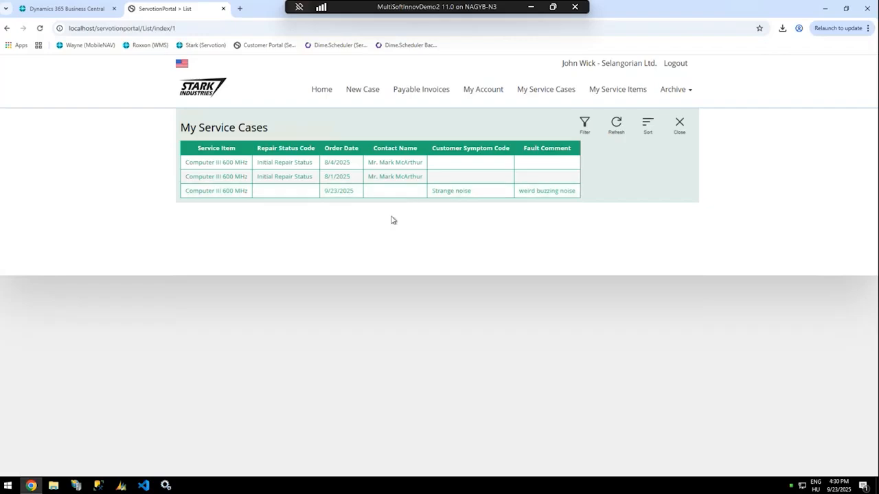
# - Open the service orders in Business Central, and refresh them and the portal's service cases to check that the new request synchronizes
pyautogui.click(56, 11)
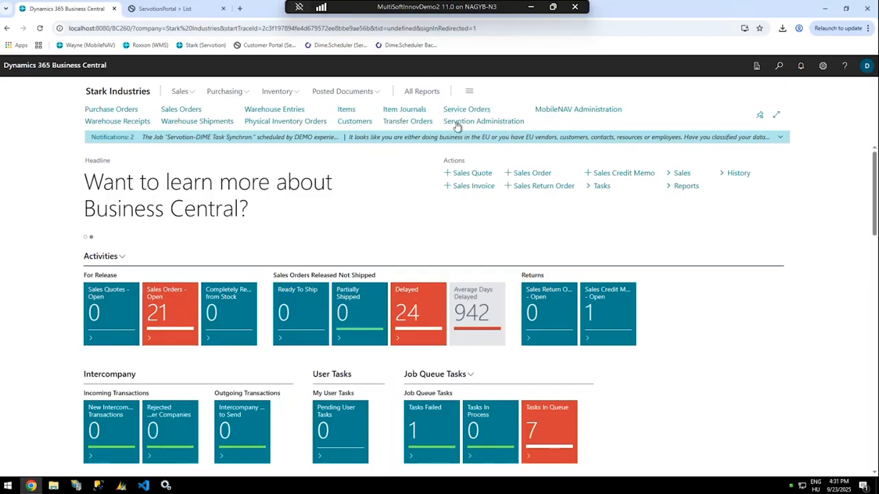
pyautogui.click(180, 13)
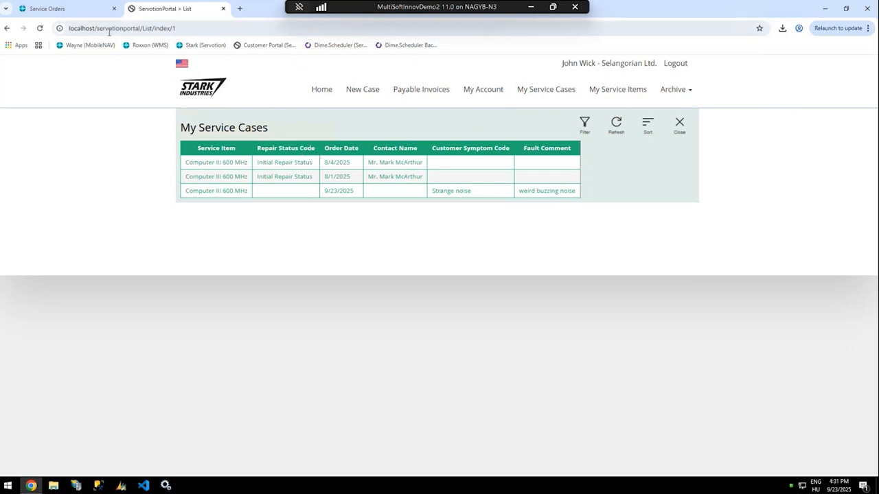
pyautogui.click(40, 29)
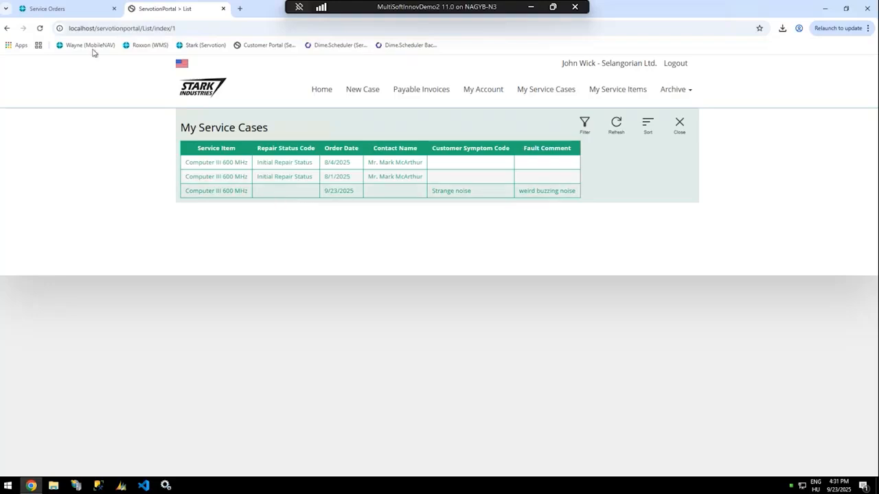
pyautogui.click(43, 12)
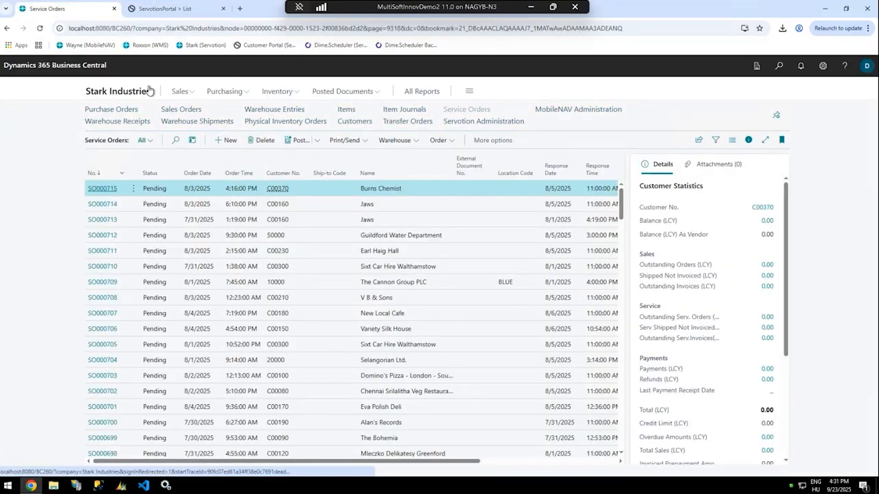
pyautogui.click(40, 28)
pyautogui.click(167, 8)
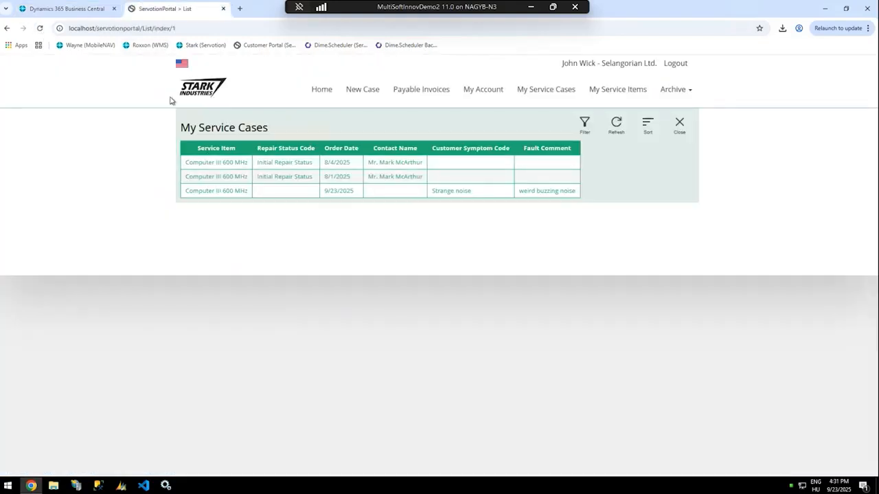
pyautogui.click(39, 28)
pyautogui.click(64, 12)
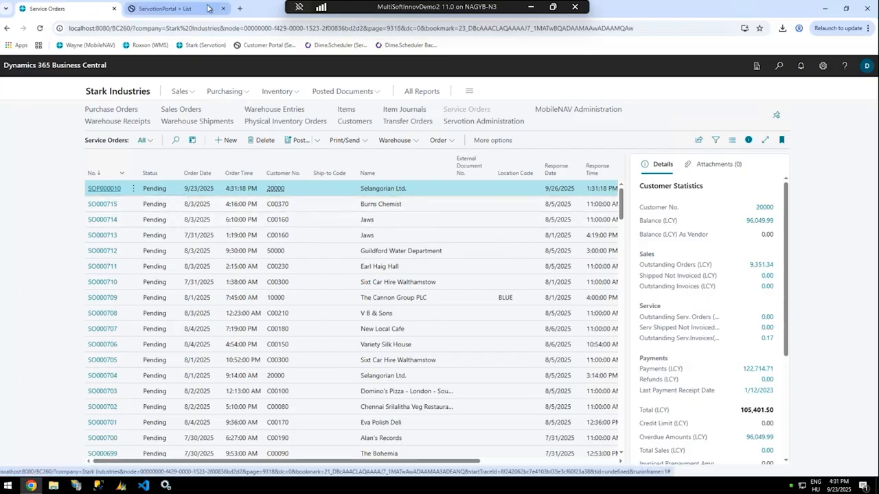
pyautogui.click(168, 8)
pyautogui.click(40, 29)
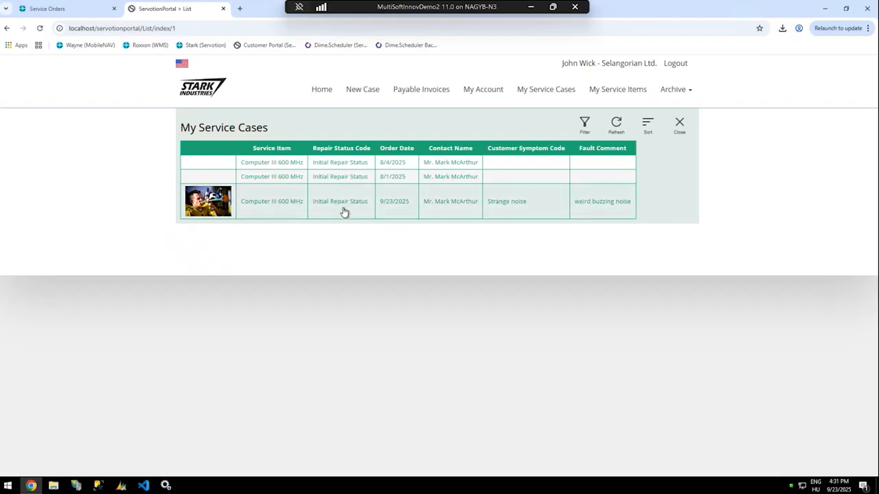
# - Open the new Selangorian Ltd. service order in Business Central and review its general details and service item line
pyautogui.click(75, 13)
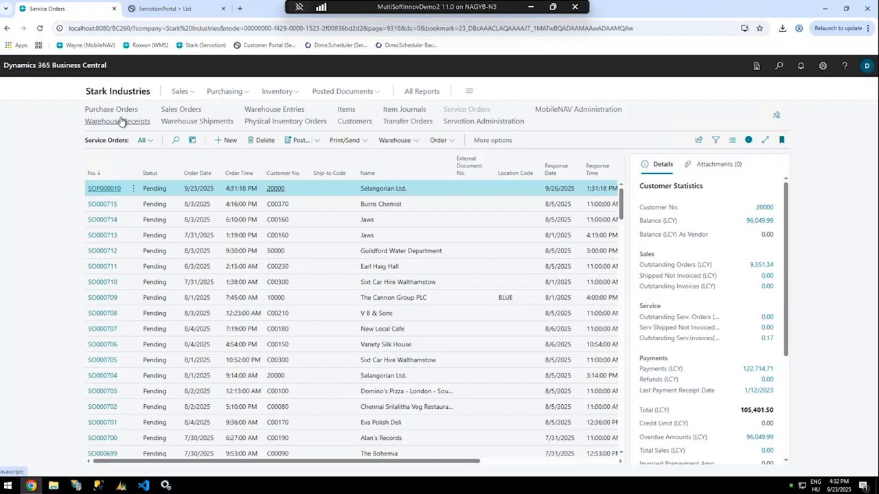
pyautogui.click(111, 190)
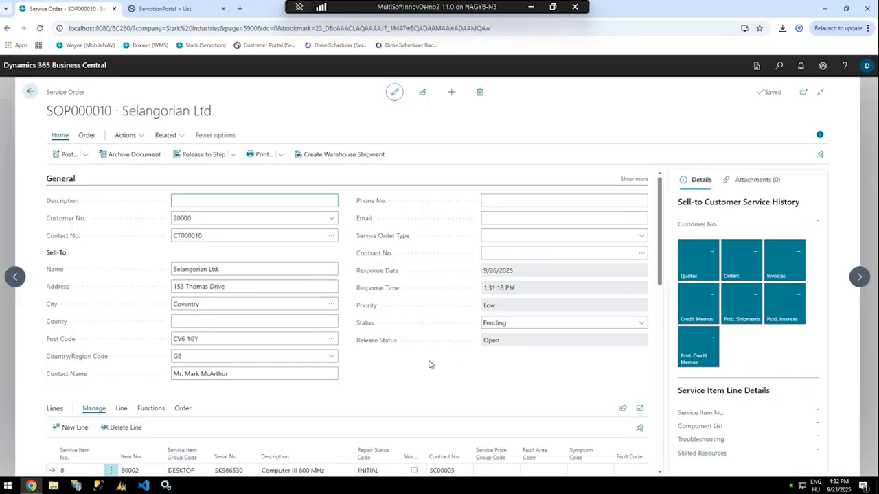
pyautogui.scroll(-3, 429, 361)
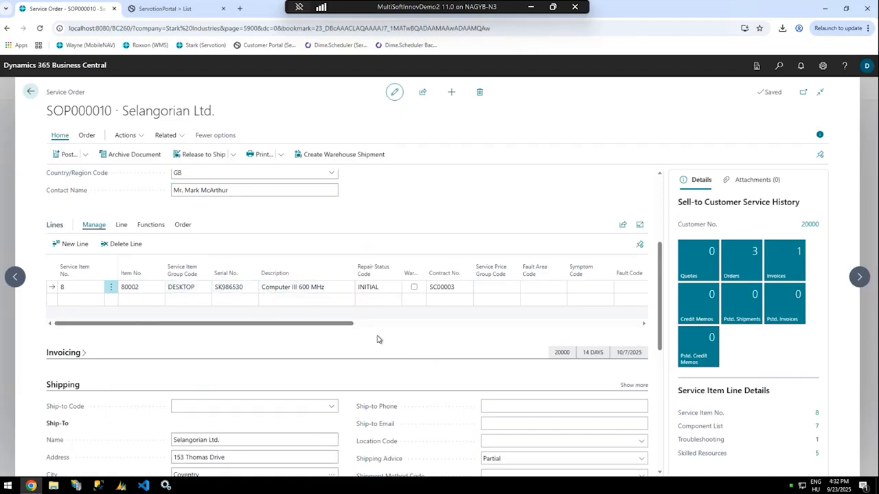
pyautogui.scroll(2, 377, 339)
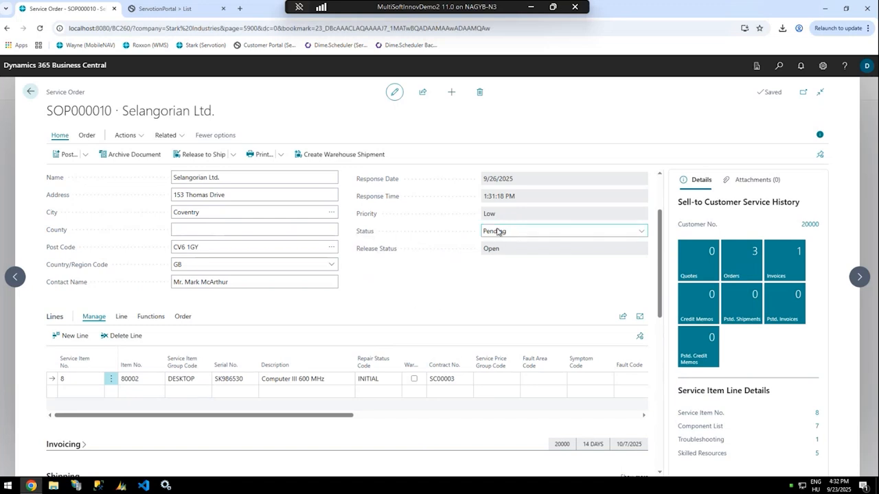
pyautogui.scroll(-1, 516, 259)
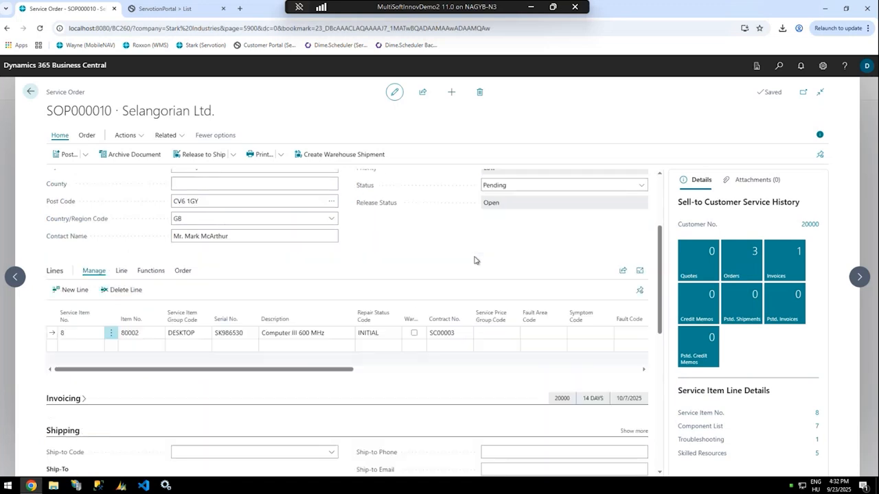
# - Open the service item worksheet for Computer III 600 MHz and view the uploaded picture under Servotion Signature
pyautogui.click(120, 272)
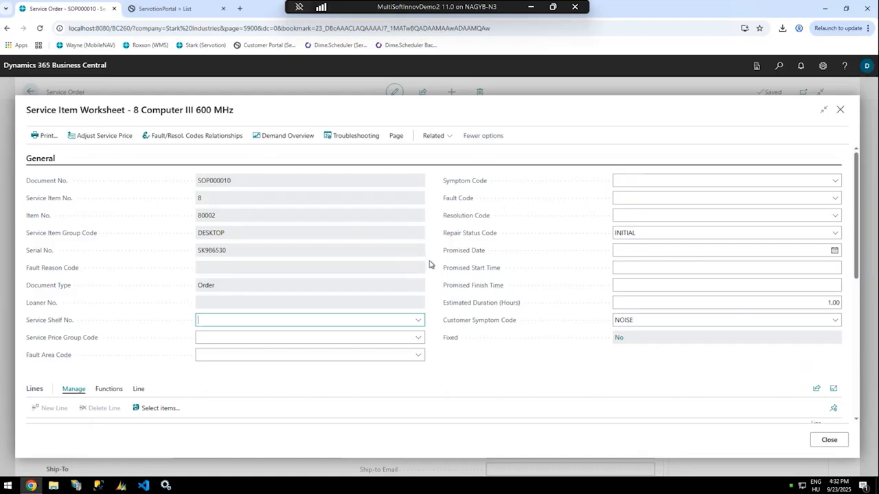
pyautogui.scroll(-2, 432, 262)
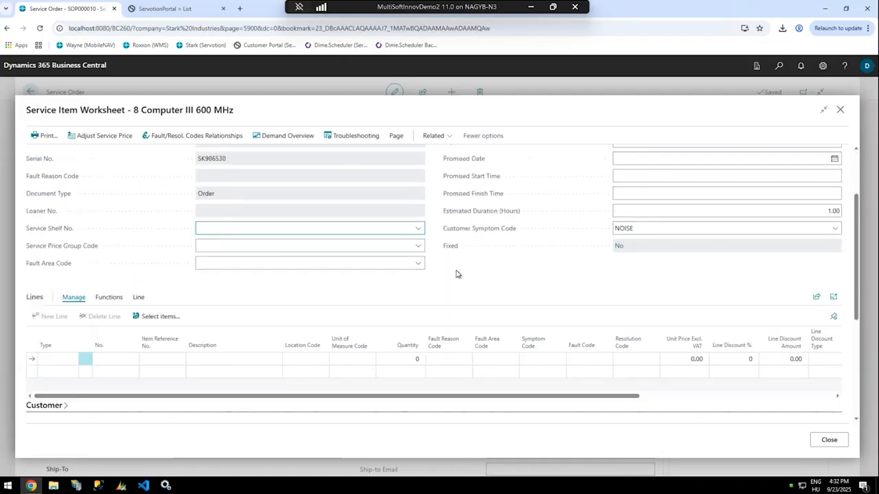
pyautogui.scroll(-1, 455, 275)
pyautogui.scroll(-4, 455, 274)
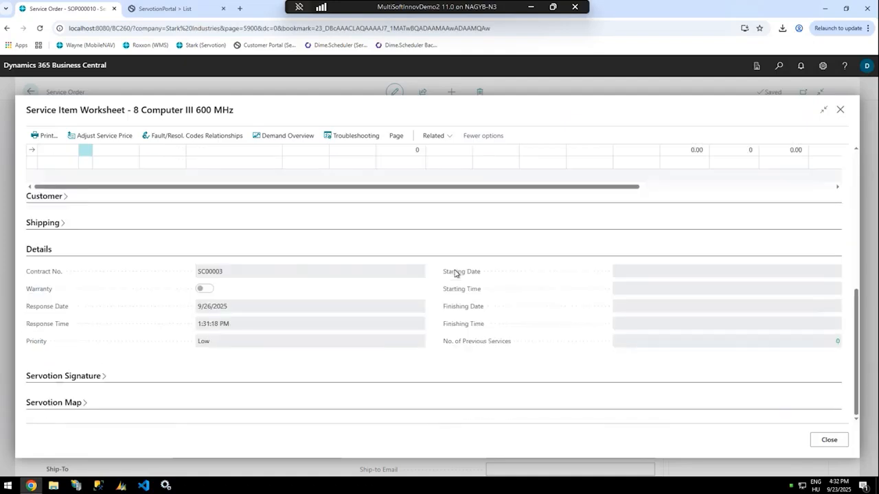
pyautogui.click(454, 272)
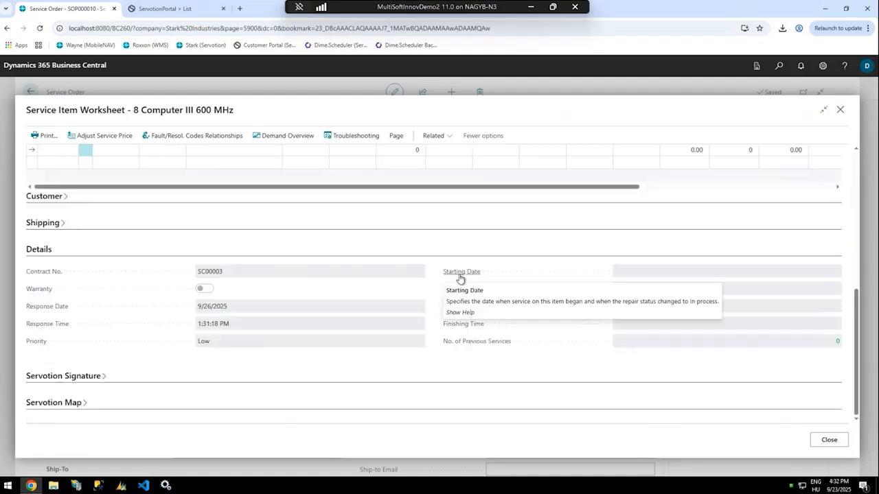
pyautogui.click(72, 377)
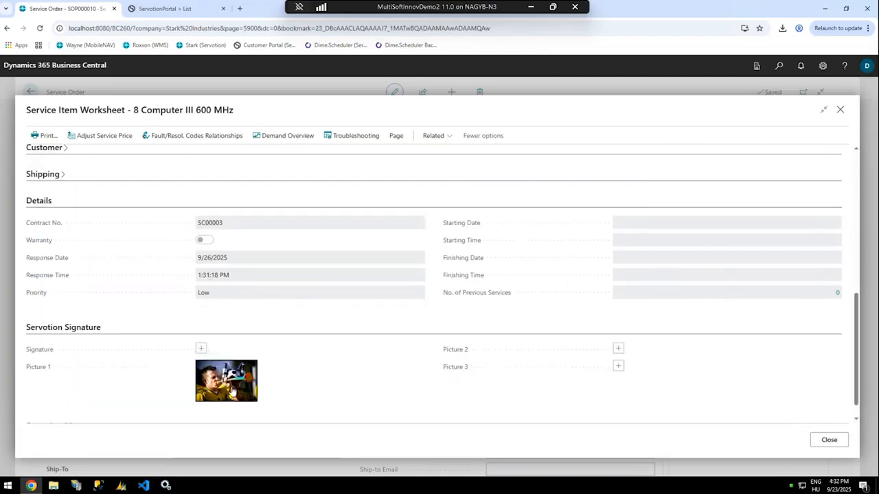
# - View the worksheet's fault comments, and return to the service order
pyautogui.scroll(8, 398, 386)
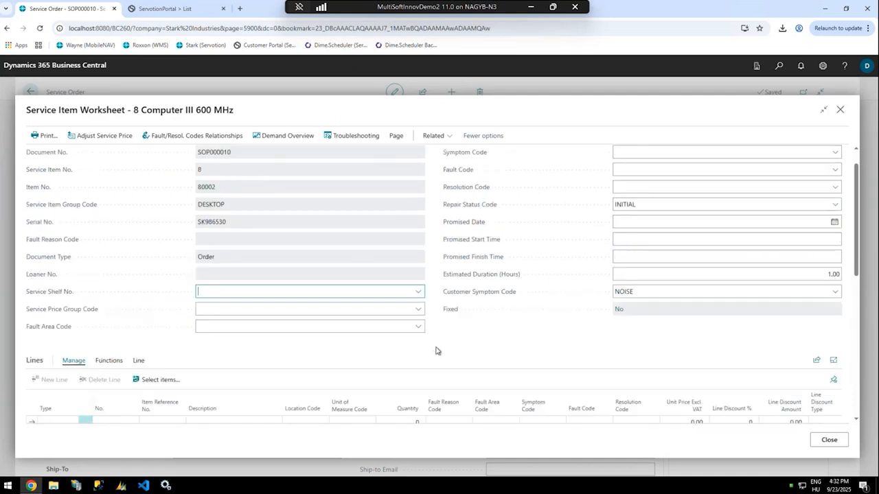
pyautogui.scroll(1, 461, 351)
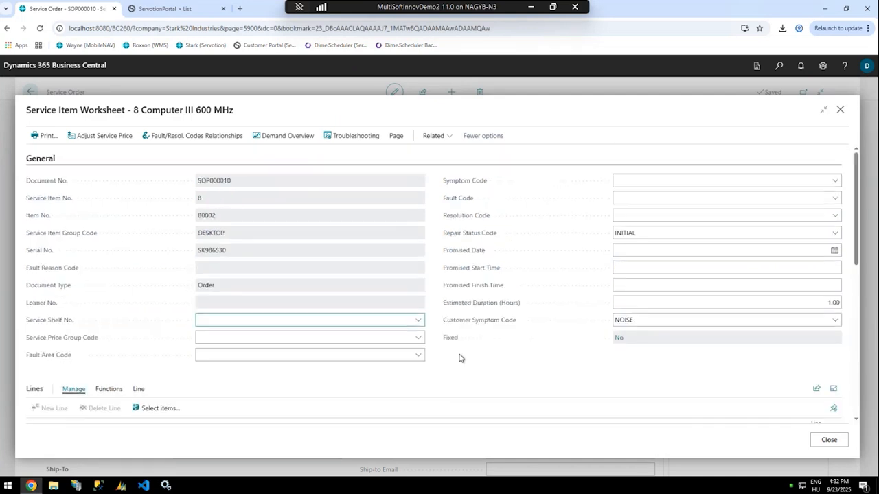
pyautogui.click(437, 135)
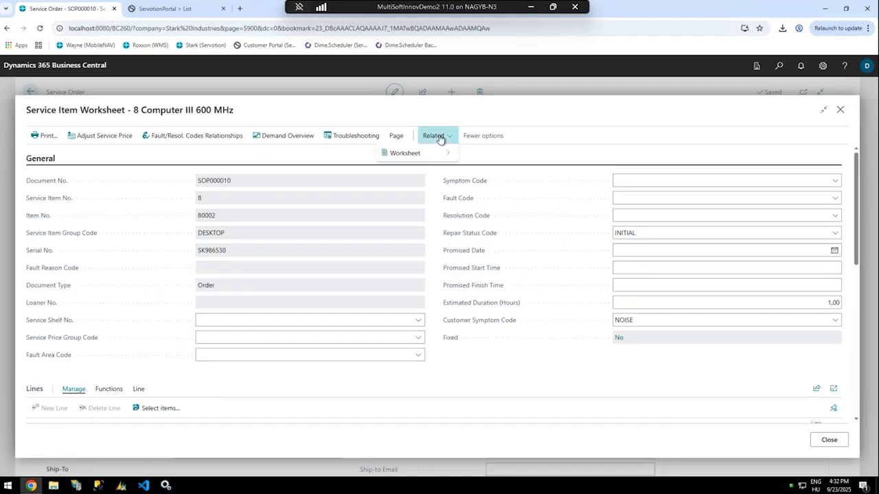
pyautogui.moveTo(432, 157)
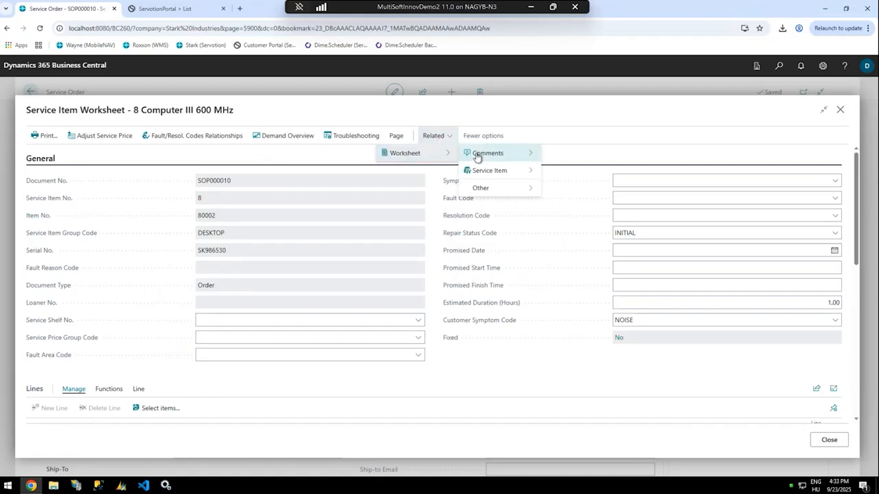
pyautogui.moveTo(479, 155)
pyautogui.click(565, 153)
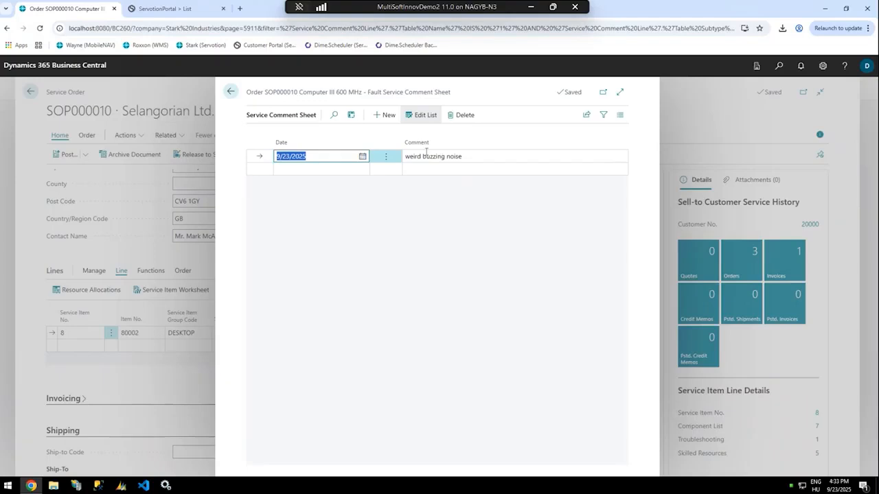
pyautogui.click(230, 91)
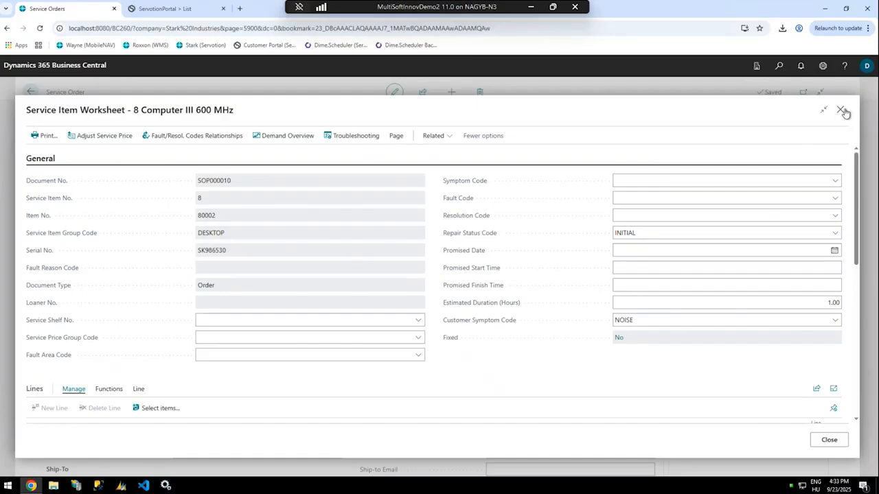
pyautogui.press('Escape')
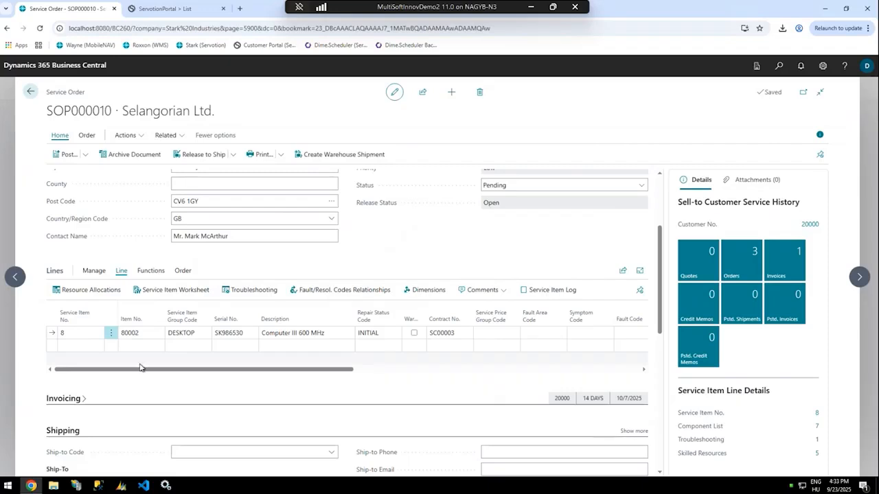
# - Open the line's resource allocations and allocate the first listed person resource to Computer III 600 MHz for 1 hour on 9/23/2025
pyautogui.click(80, 293)
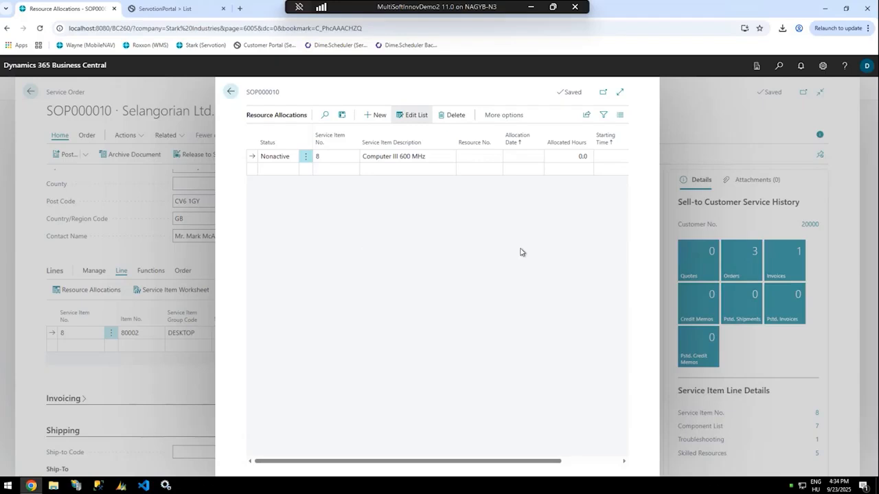
pyautogui.click(474, 156)
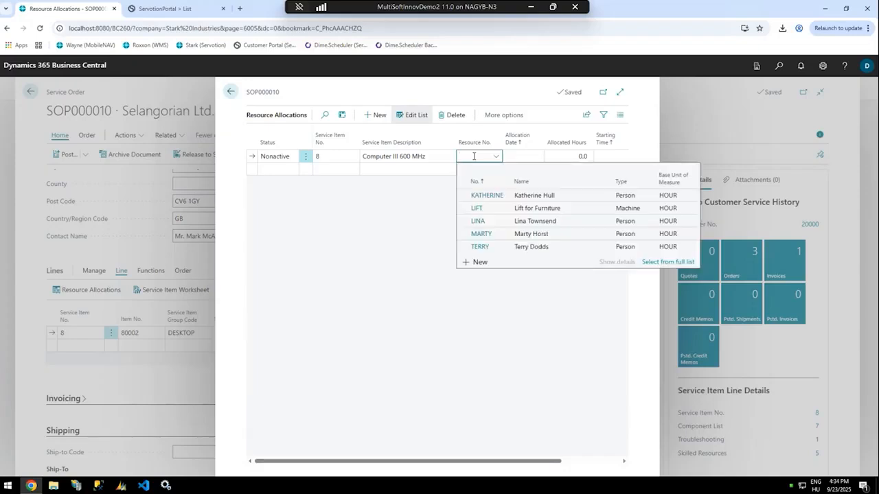
pyautogui.click(501, 196)
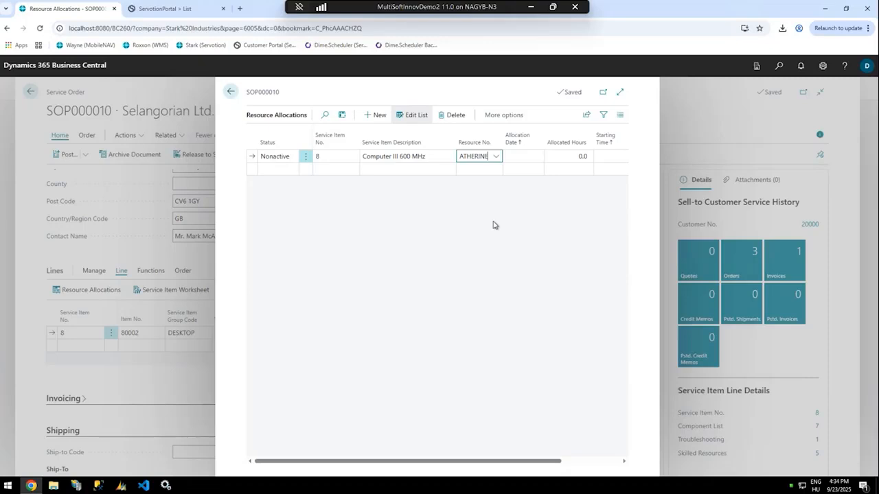
pyautogui.press('Tab')
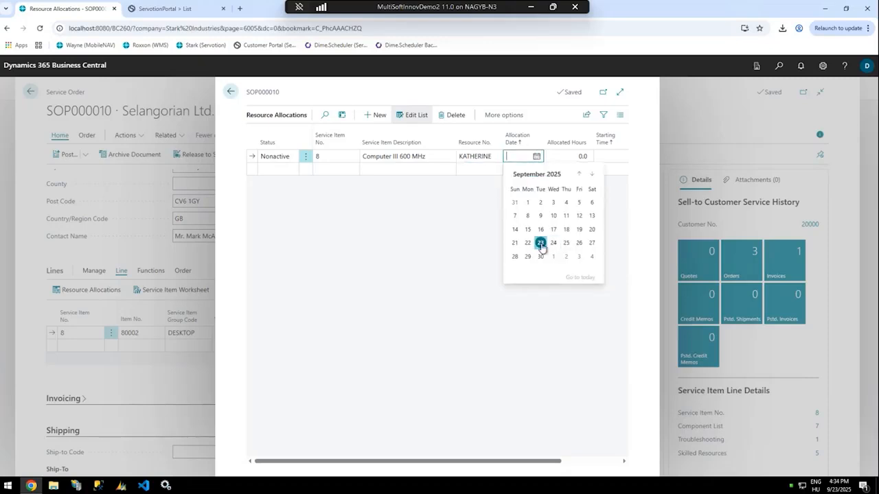
pyautogui.click(541, 247)
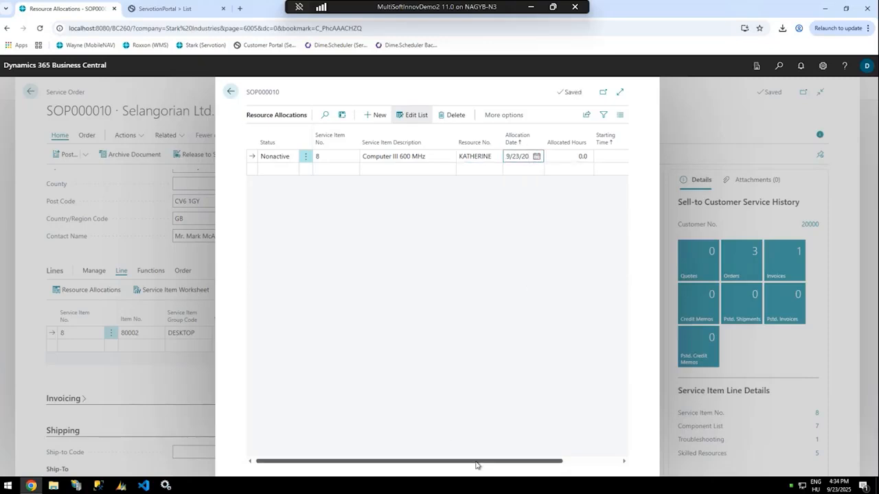
pyautogui.moveTo(471, 461); pyautogui.dragTo(538, 458)
pyautogui.press('Tab')
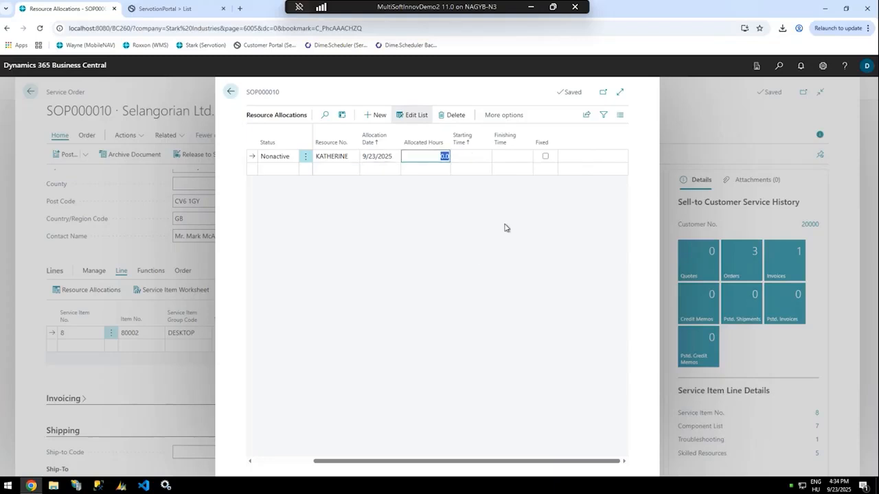
pyautogui.write('1')
pyautogui.click(504, 228)
# - Set the allocation's starting time to 17:00 and finishing time to 18:00, and return to the service order
pyautogui.click(470, 158)
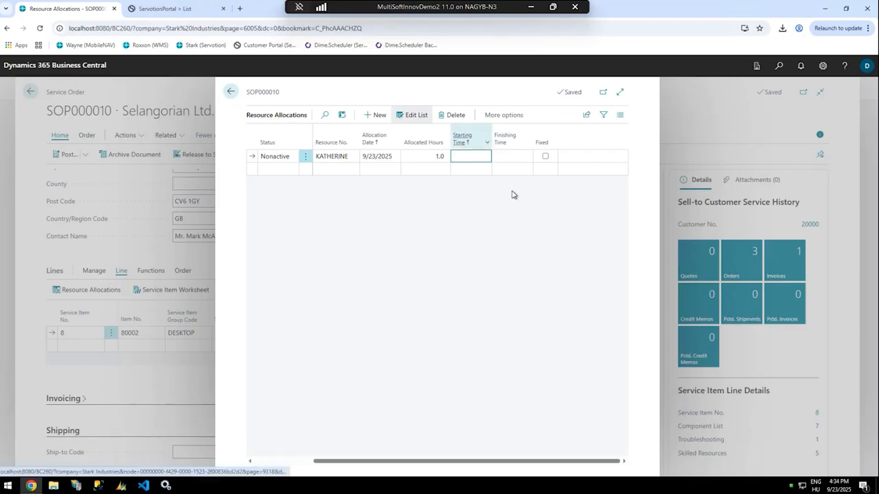
pyautogui.moveTo(832, 488)
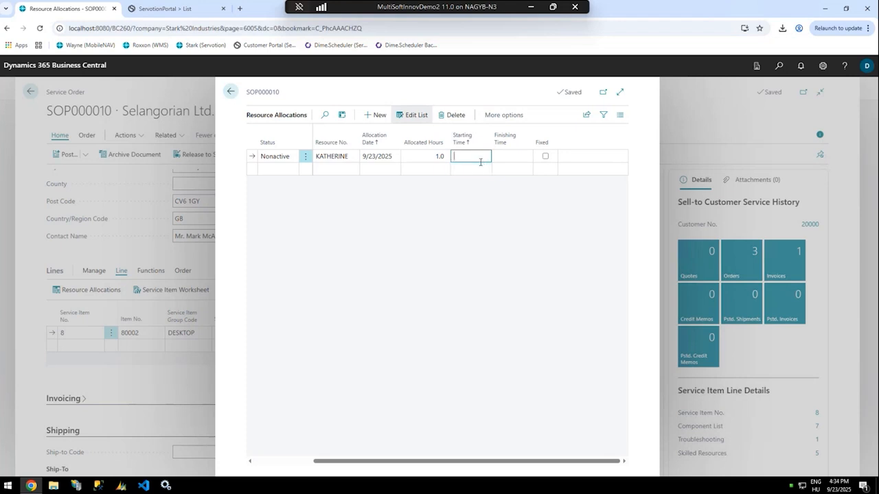
pyautogui.write('17')
pyautogui.press('Tab')
pyautogui.write('18')
pyautogui.press('Tab')
pyautogui.click(234, 93)
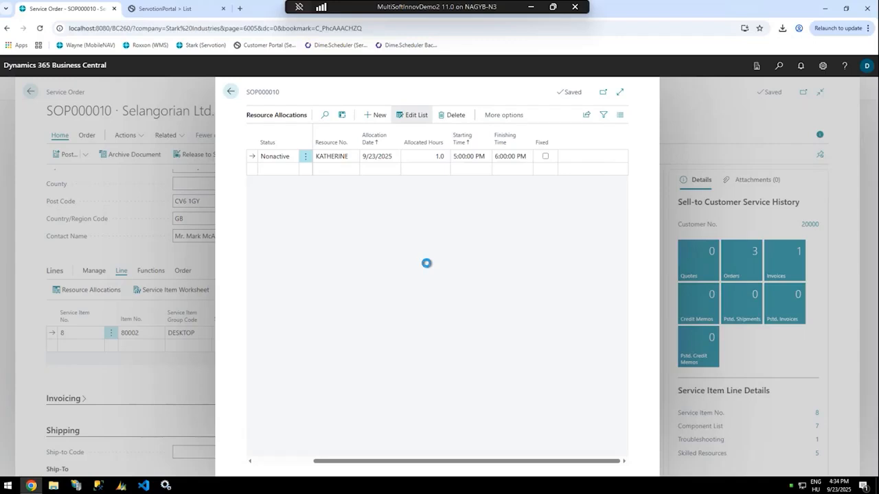
pyautogui.click(215, 251)
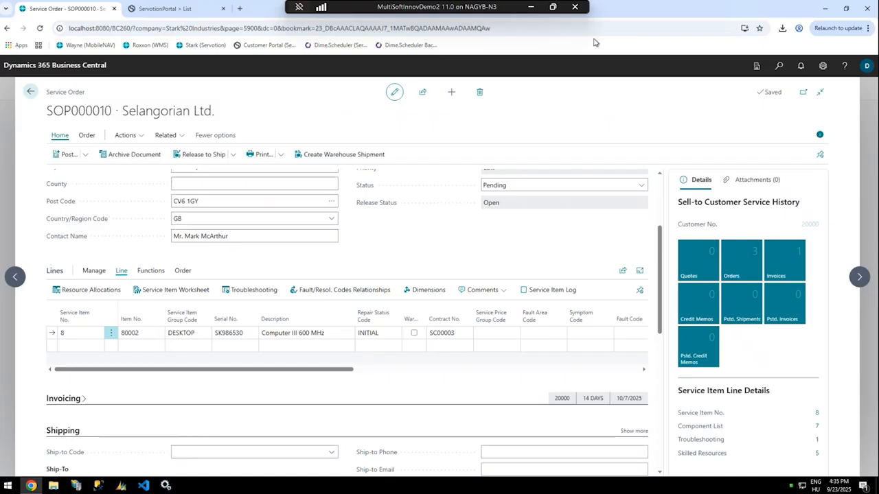
# - Leave the remote session for MobileNAV, log out, and log back in to the Stark_Servotion profile with the preset user
pyautogui.click(531, 7)
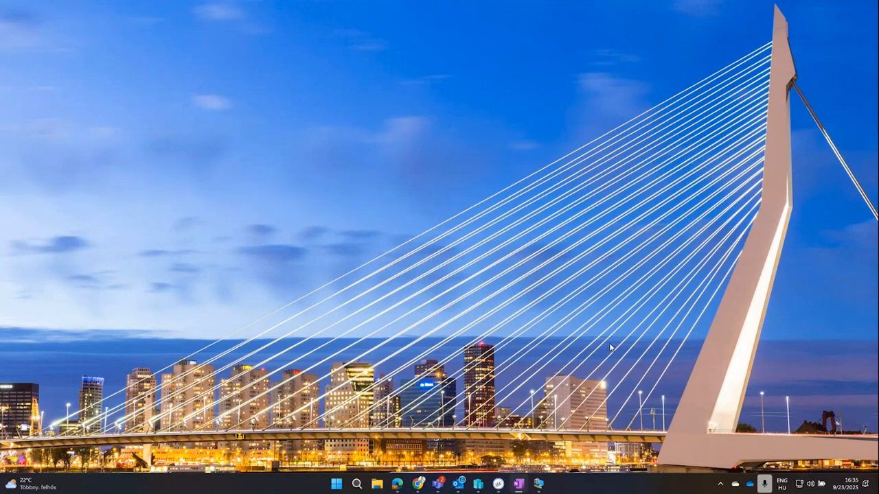
pyautogui.click(501, 485)
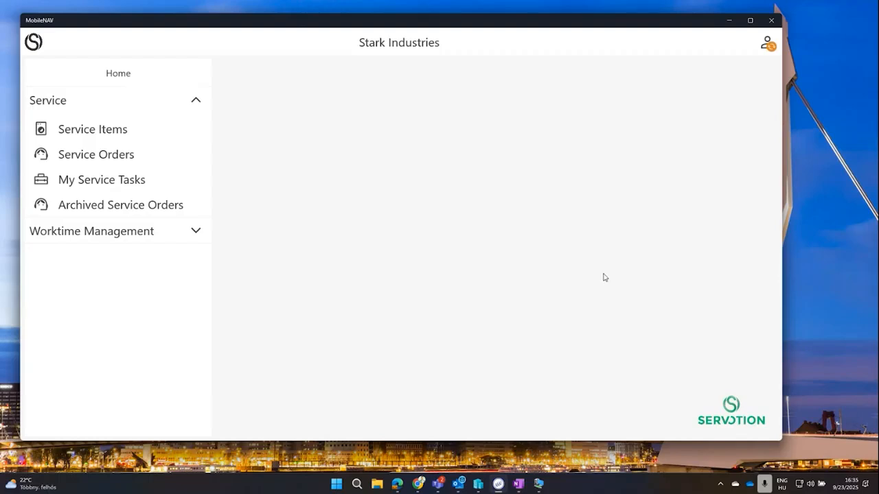
pyautogui.click(768, 42)
pyautogui.click(739, 72)
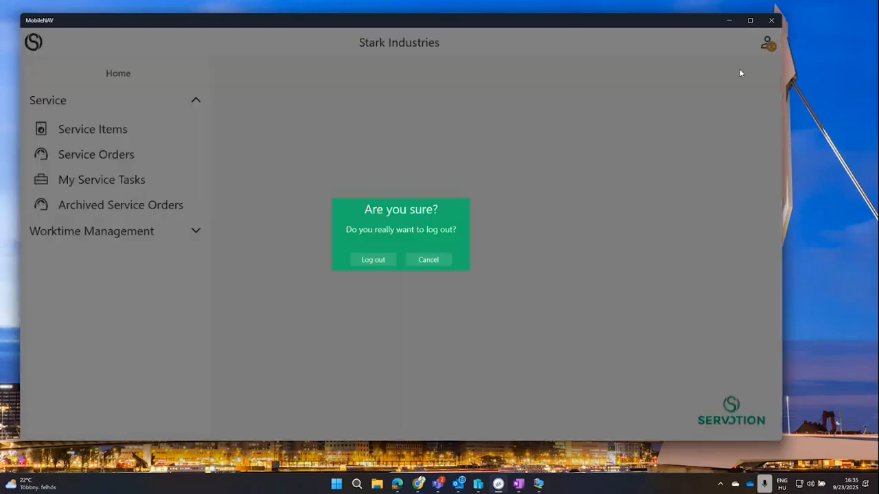
pyautogui.click(376, 259)
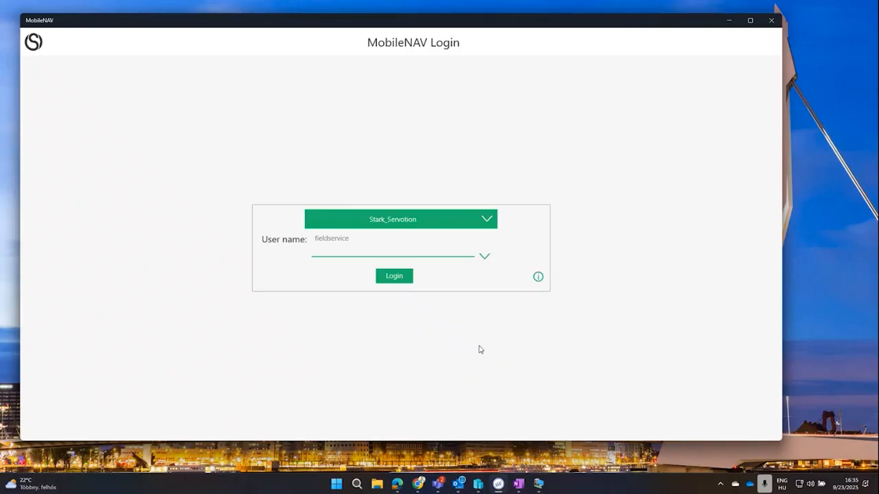
pyautogui.click(393, 277)
pyautogui.click(394, 280)
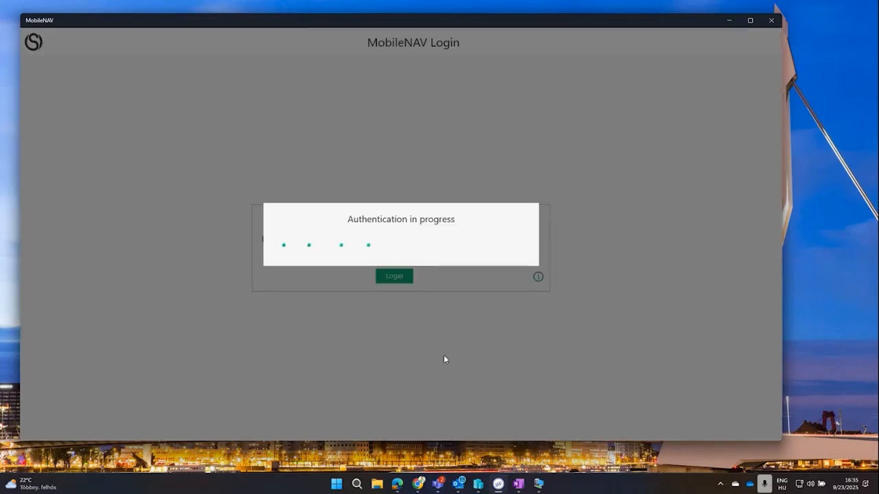
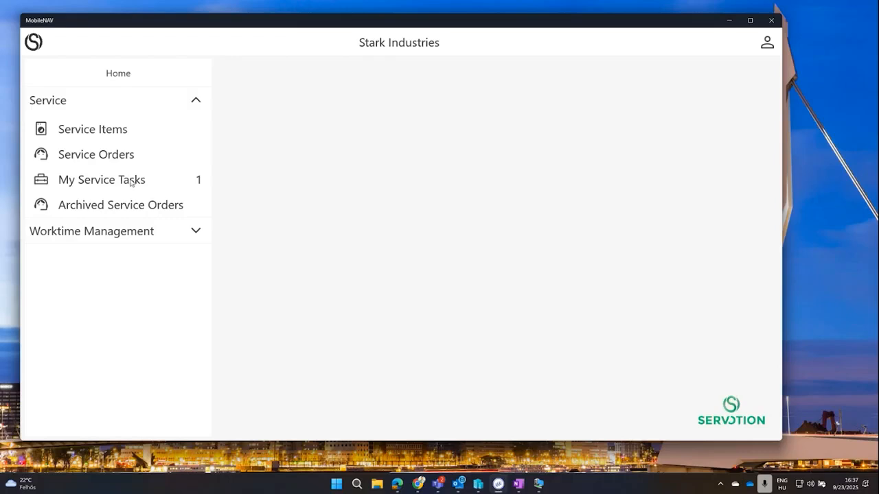
# - Browse the Service Items and Service Orders lists in MobileNAV, and return to the home view
pyautogui.click(159, 136)
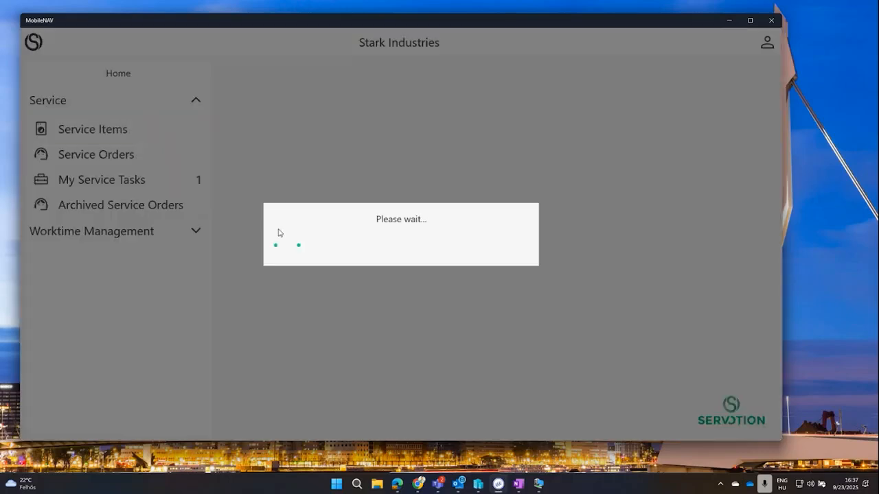
pyautogui.scroll(-10, 314, 157)
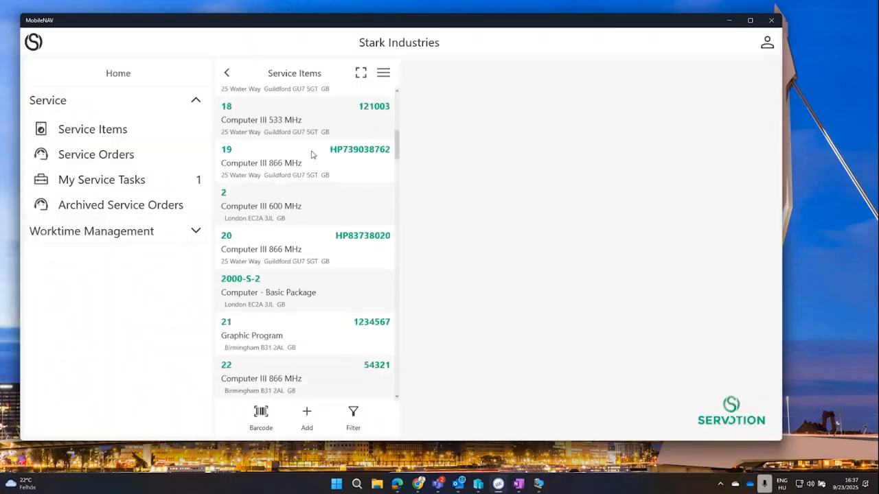
pyautogui.scroll(-6, 306, 158)
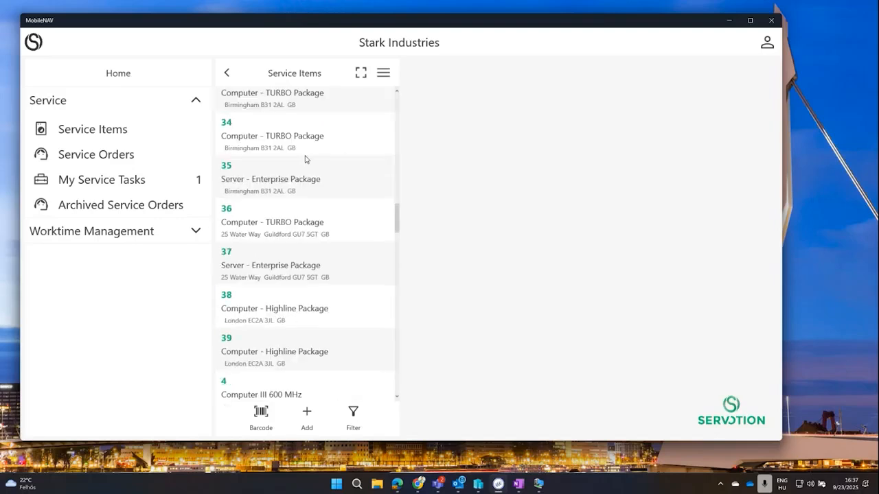
pyautogui.click(124, 154)
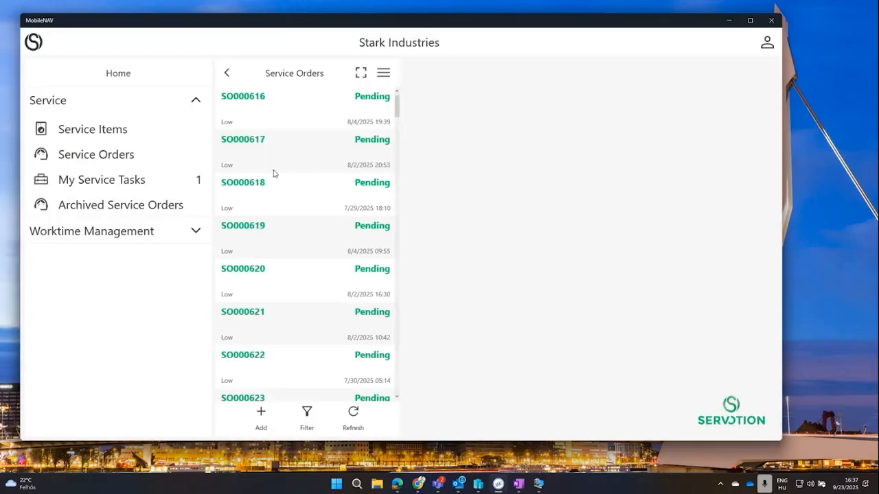
pyautogui.scroll(-8, 310, 183)
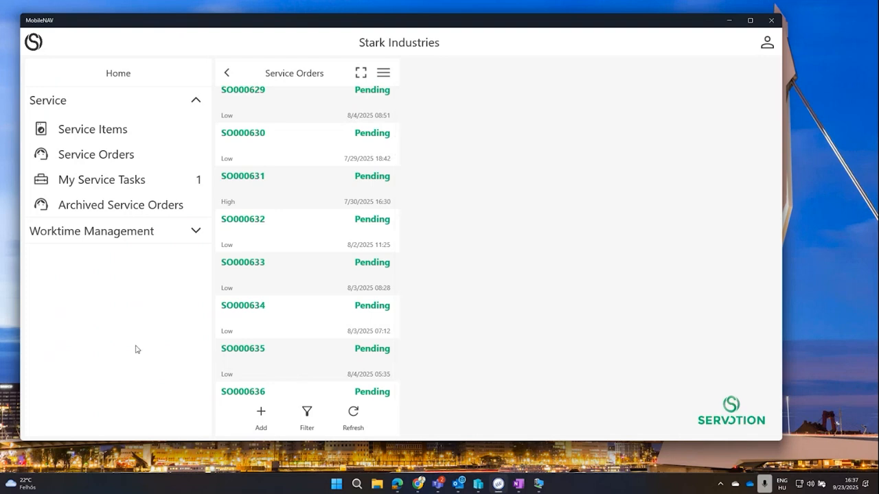
pyautogui.click(226, 73)
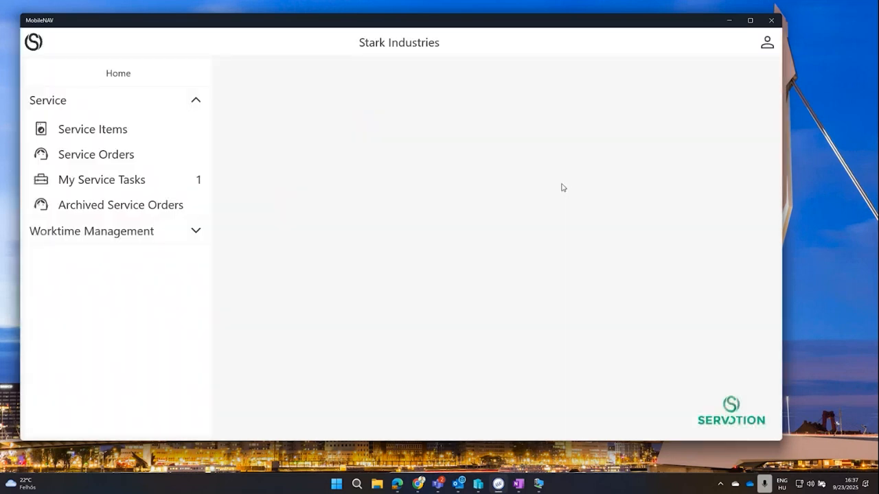
# - Open the Computer III 600 MHz task from My Service Tasks, and check the layout at phone width and widened again
pyautogui.click(119, 179)
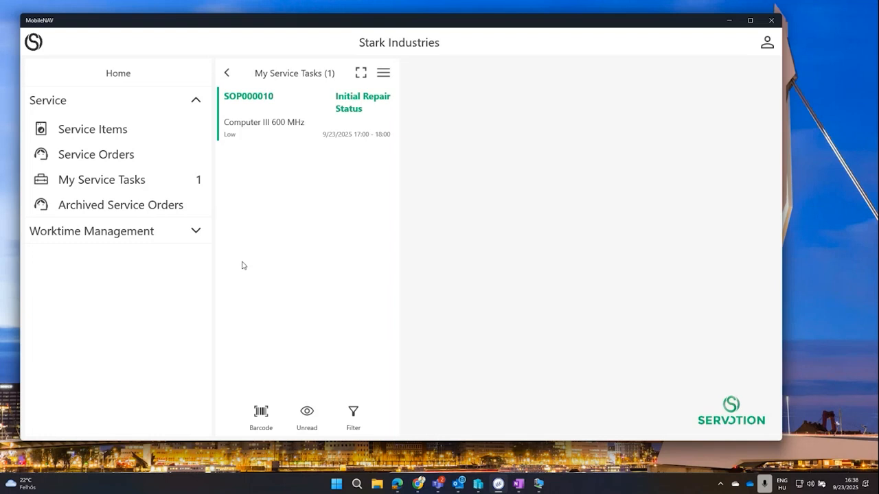
pyautogui.click(278, 127)
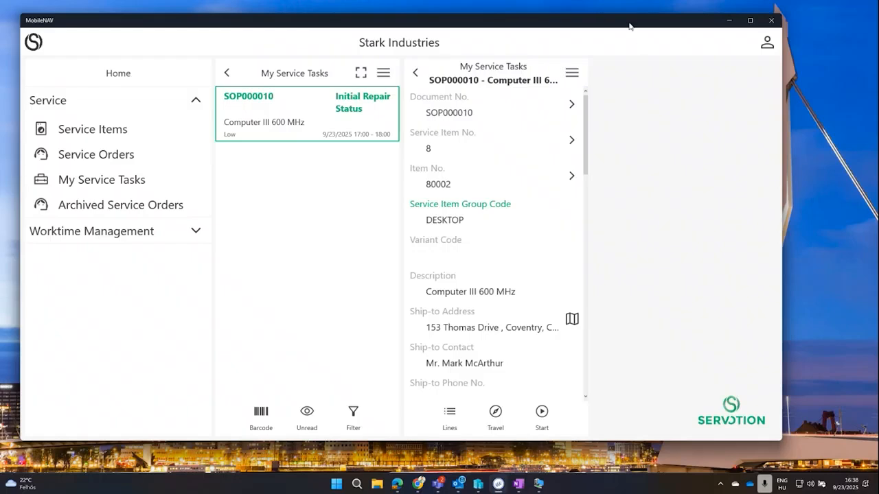
pyautogui.moveTo(782, 142); pyautogui.dragTo(744, 144)
pyautogui.moveTo(443, 149); pyautogui.dragTo(302, 155)
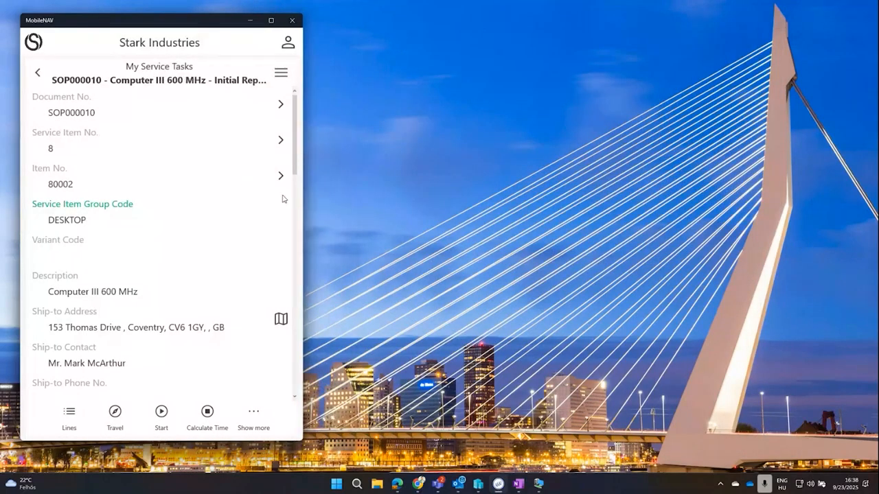
pyautogui.moveTo(300, 203); pyautogui.dragTo(727, 242)
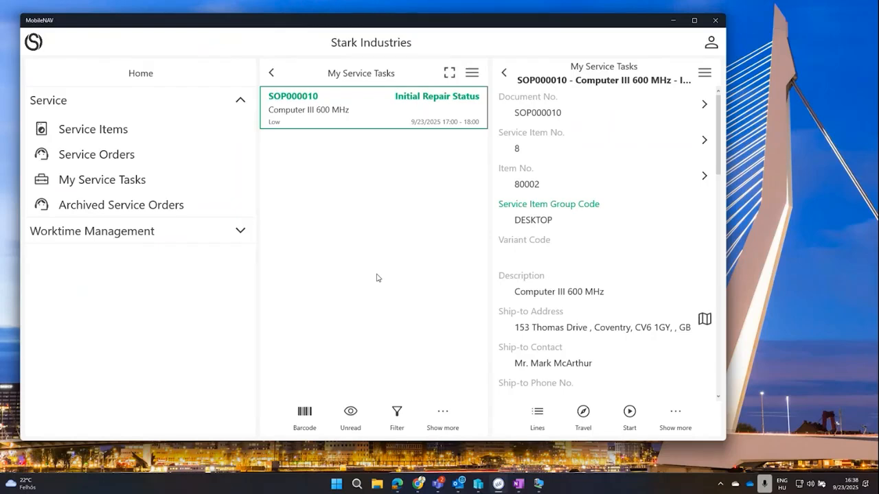
# - Look through the entire Computer III 600 MHz task card, down to the fault comment and reason code fields
pyautogui.scroll(-2, 611, 258)
pyautogui.scroll(2, 612, 259)
pyautogui.scroll(-1, 624, 284)
pyautogui.scroll(-13, 624, 284)
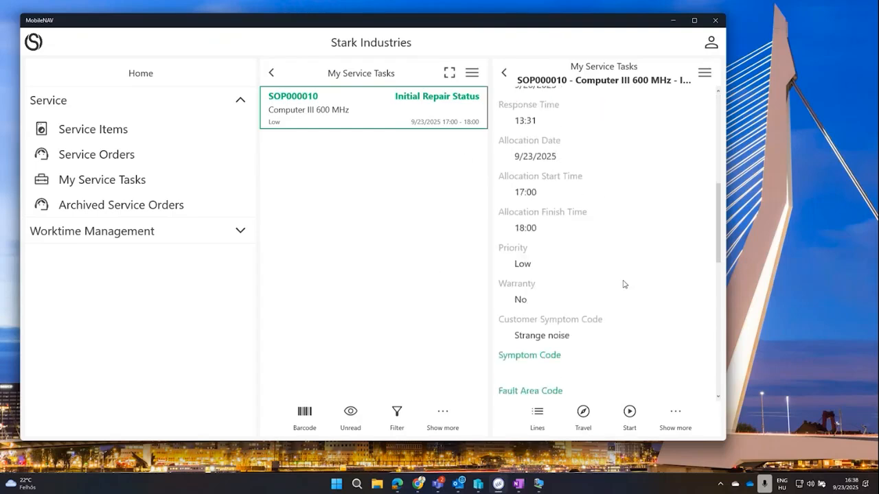
pyautogui.scroll(-3, 624, 284)
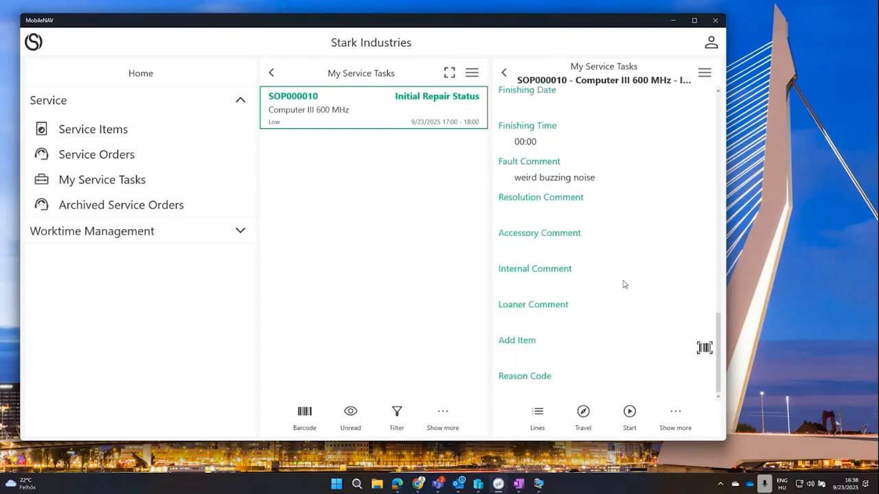
pyautogui.scroll(15, 624, 283)
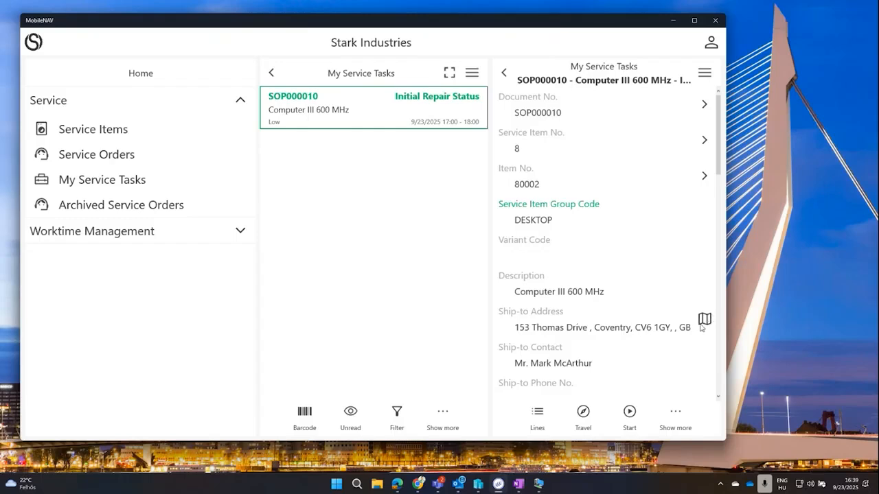
# - Examine the task's ship-to address, response and allocation times, priority, warranty, and symptom and fault codes
pyautogui.scroll(-3, 648, 201)
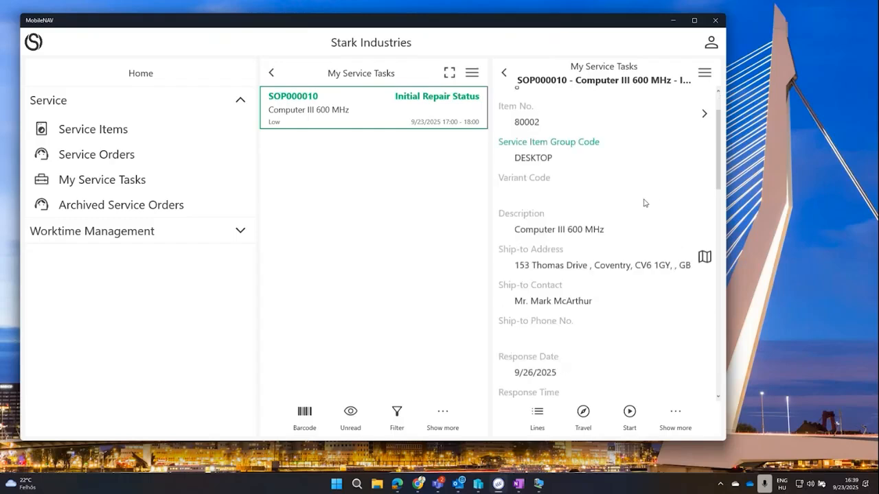
pyautogui.scroll(-3, 644, 203)
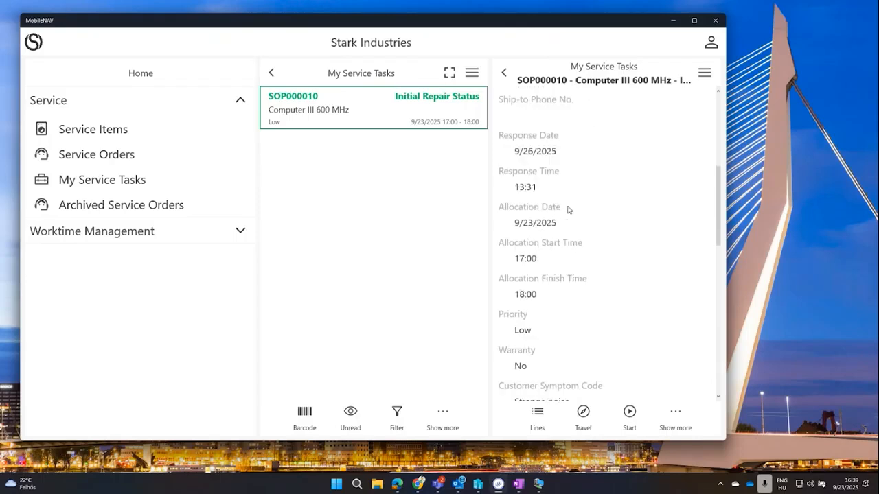
pyautogui.scroll(-2, 623, 235)
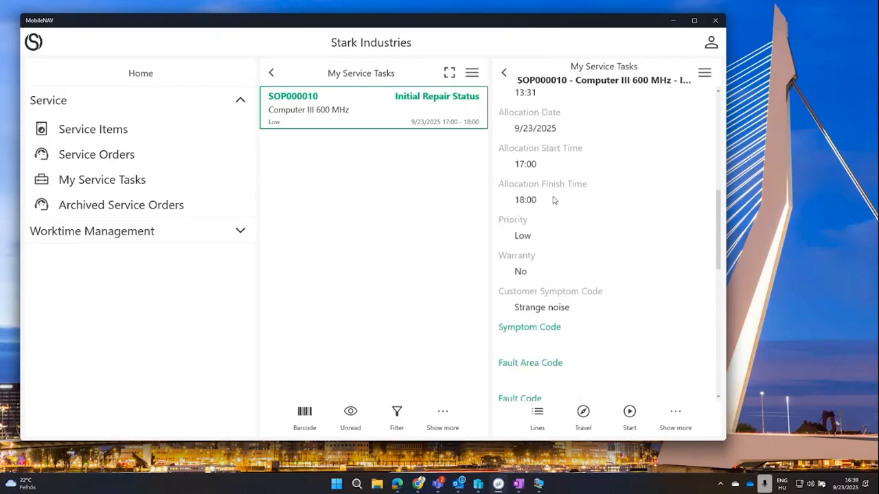
pyautogui.scroll(-1, 591, 232)
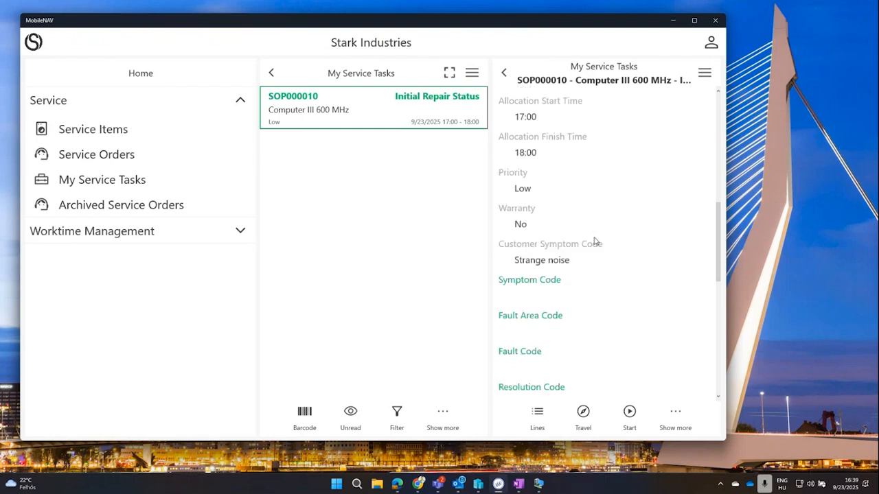
pyautogui.scroll(-1, 635, 216)
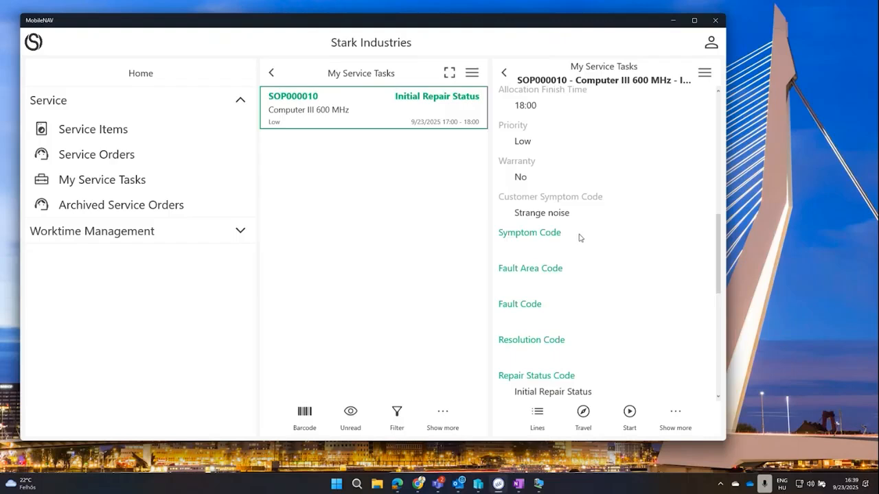
pyautogui.scroll(3, 575, 233)
pyautogui.scroll(-5, 574, 233)
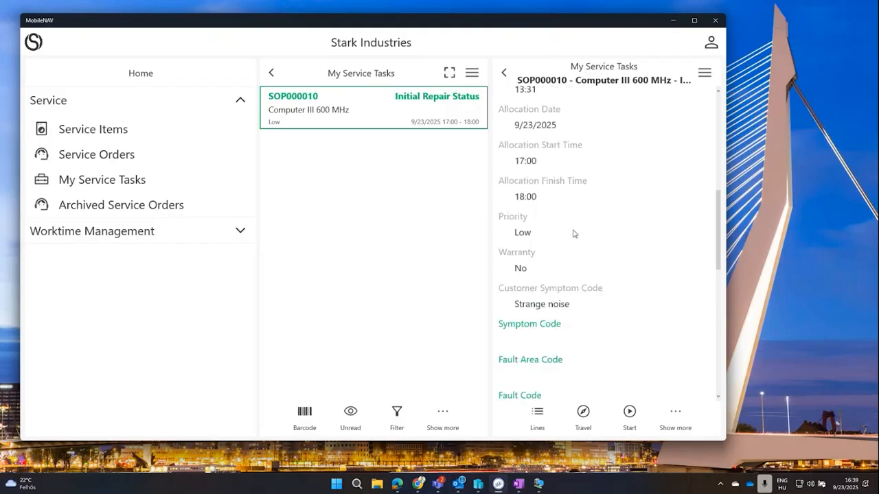
# - Set the Computer III 600 MHz task to Travel, and check its repair status and starting date and time
pyautogui.scroll(1, 574, 233)
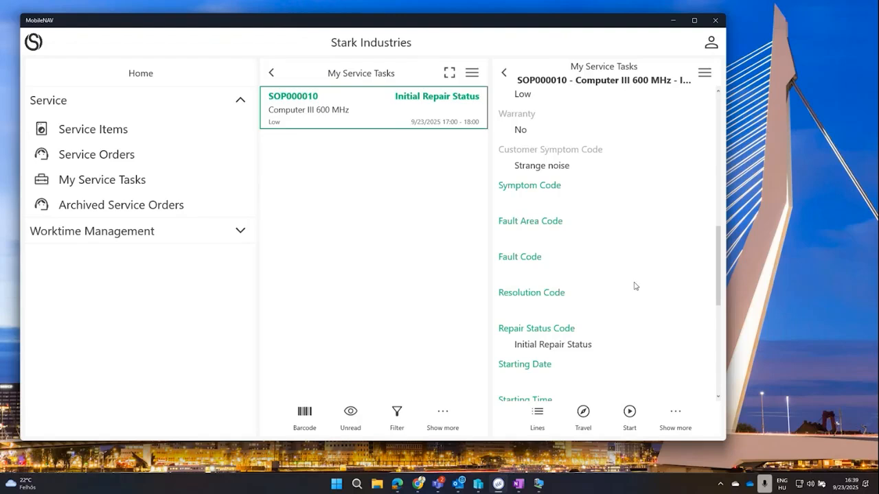
pyautogui.click(583, 413)
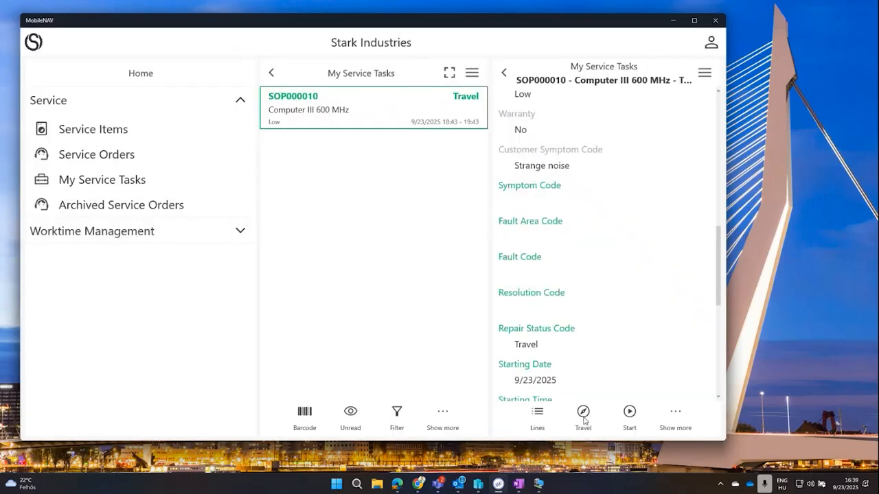
pyautogui.scroll(-3, 605, 297)
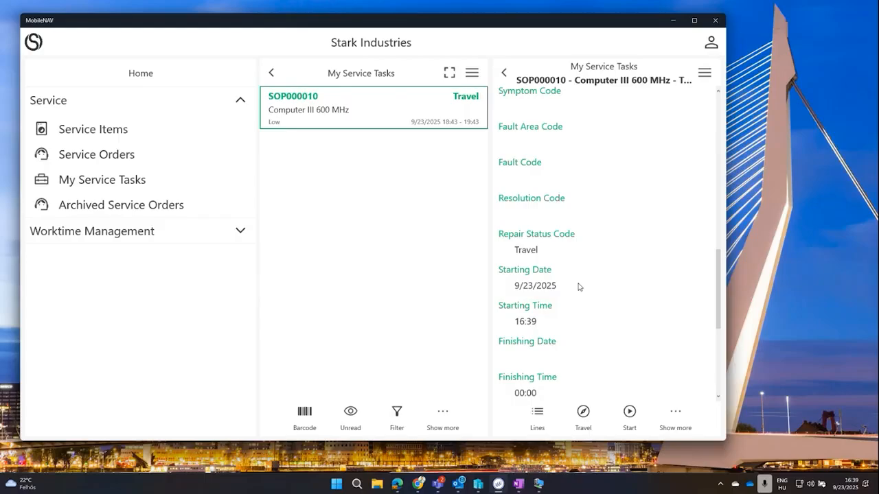
# - Check the repair status in the refreshed customer portal case list and in the Business Central service order, and return to MobileNAV
pyautogui.click(542, 486)
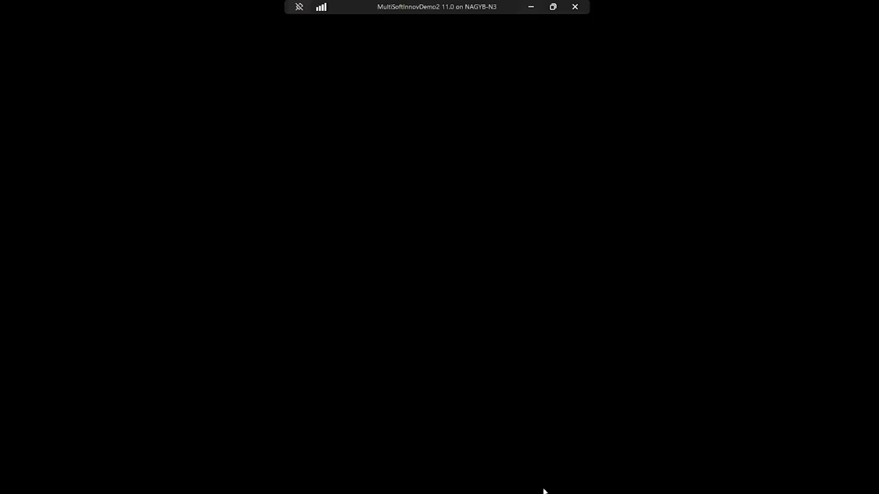
pyautogui.click(176, 8)
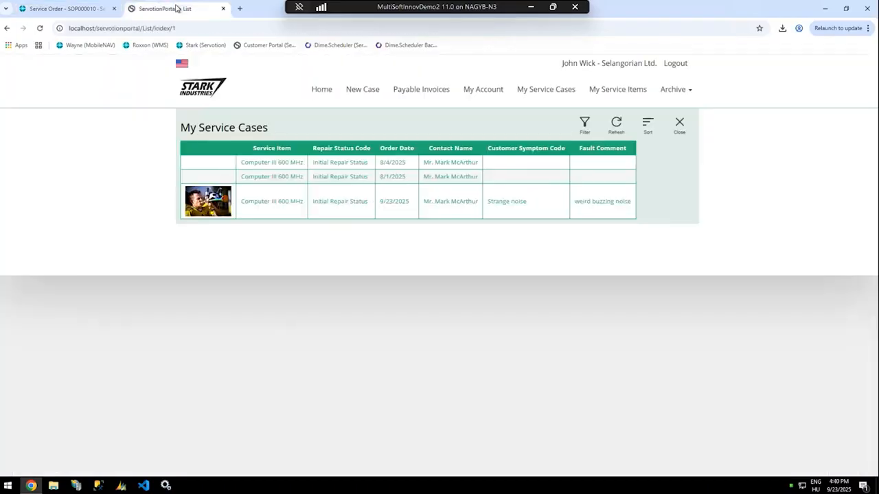
pyautogui.click(41, 29)
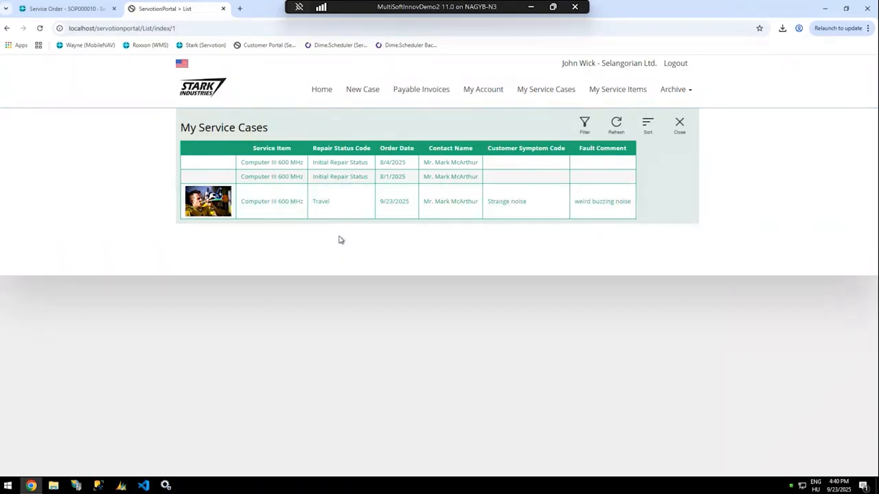
pyautogui.click(77, 9)
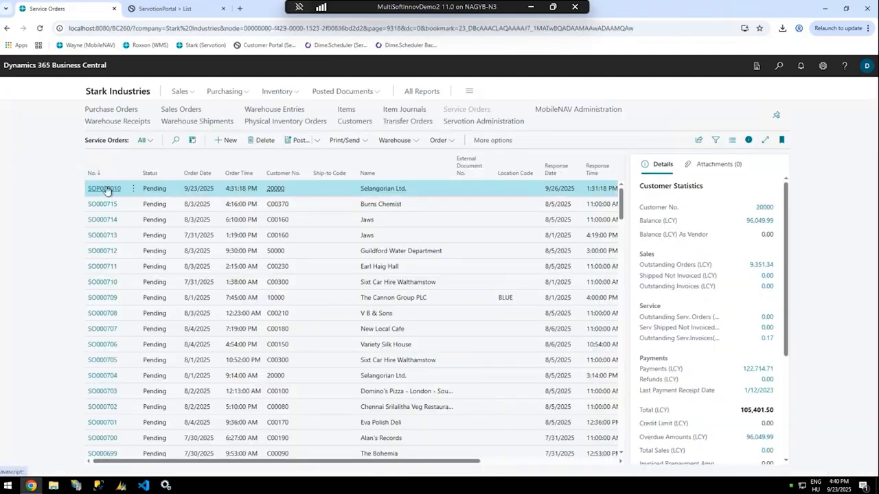
pyautogui.click(106, 191)
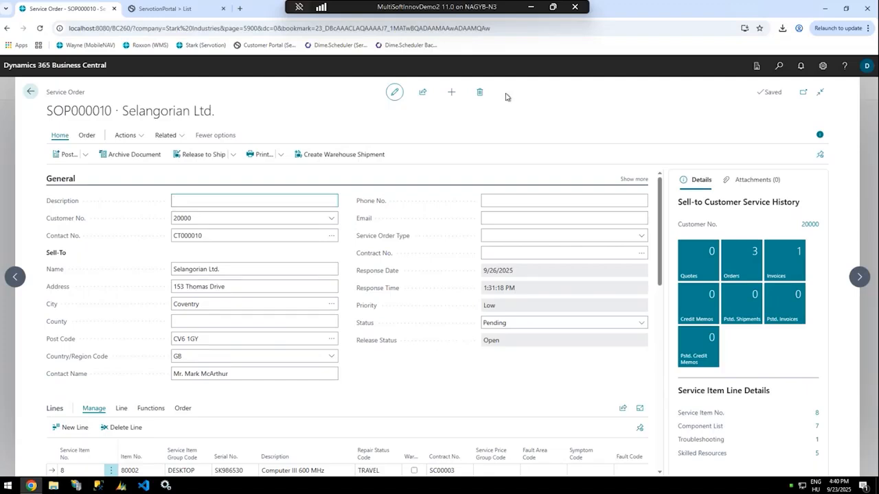
pyautogui.click(529, 7)
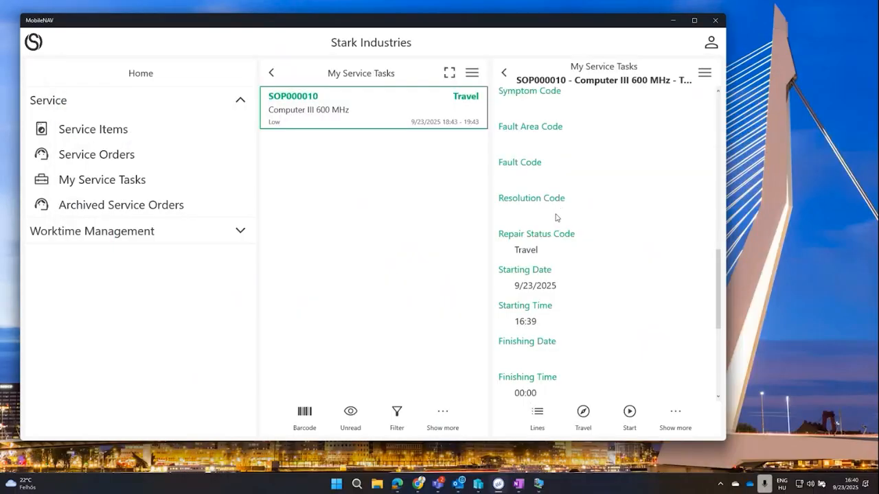
# - Start the service work on the Computer III 600 MHz task
pyautogui.scroll(-1, 560, 214)
pyautogui.scroll(-1, 570, 213)
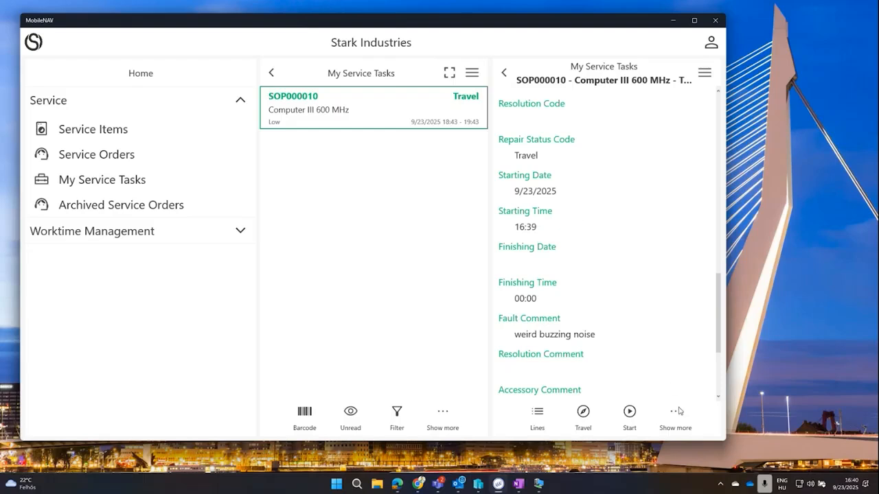
pyautogui.click(633, 416)
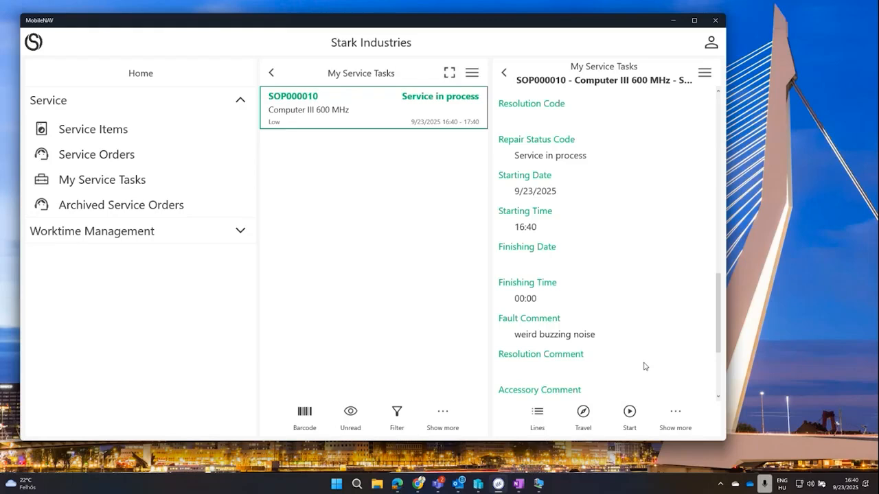
# - View the additional actions available for the task, and check its repair status and starting time
pyautogui.click(673, 414)
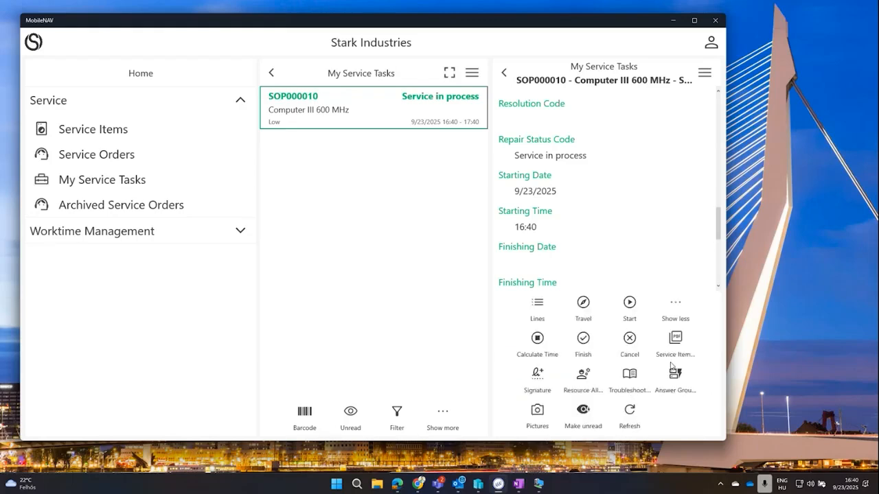
pyautogui.click(680, 311)
pyautogui.scroll(2, 559, 275)
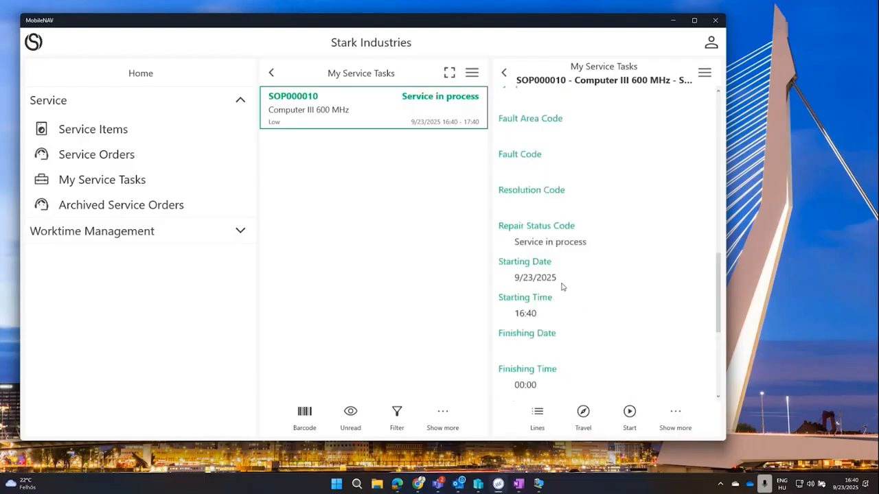
# - Start a new Item line in the task's service lines, and look through its fields
pyautogui.scroll(-3, 562, 287)
pyautogui.click(537, 415)
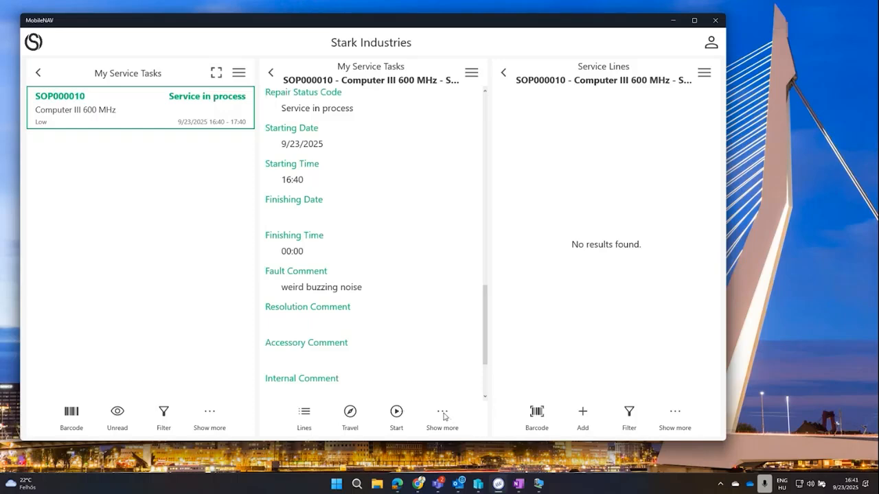
pyautogui.click(583, 413)
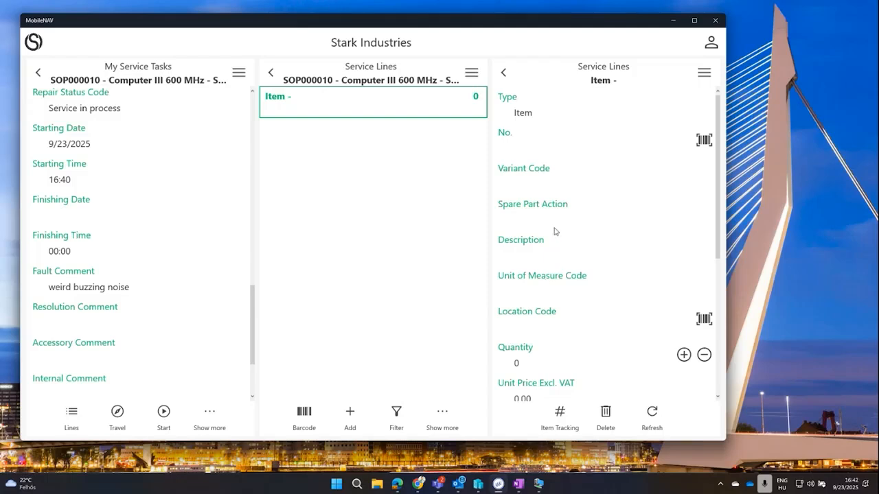
pyautogui.scroll(-2, 565, 224)
pyautogui.scroll(2, 530, 226)
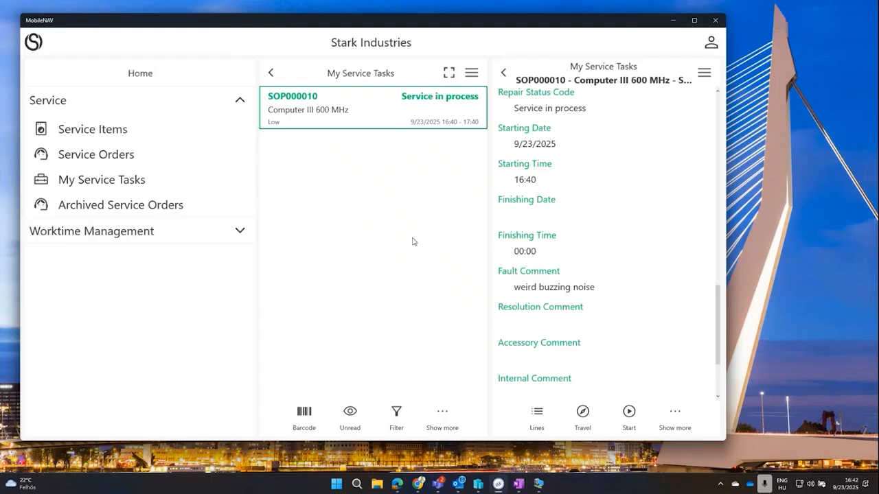
# - Add the item Loudspeakers, White for PC (LS-10PC) to the service task through its Add Item field
pyautogui.scroll(-4, 553, 173)
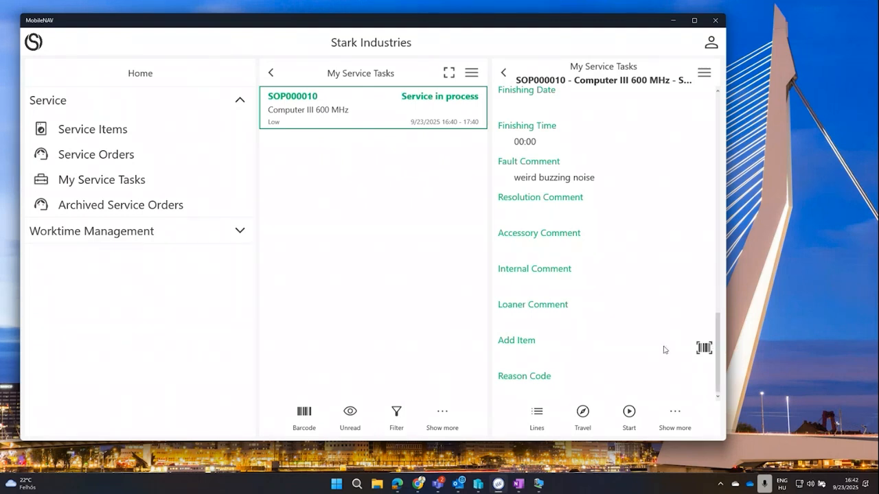
pyautogui.click(588, 352)
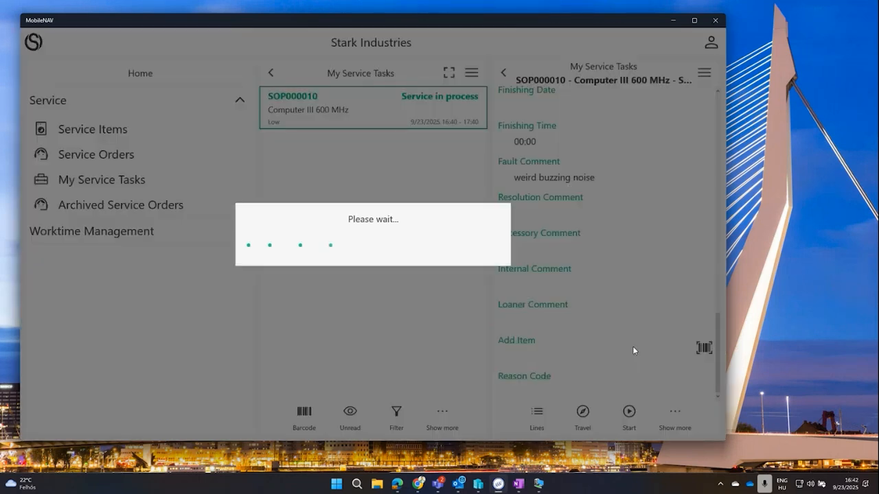
pyautogui.scroll(-10, 371, 219)
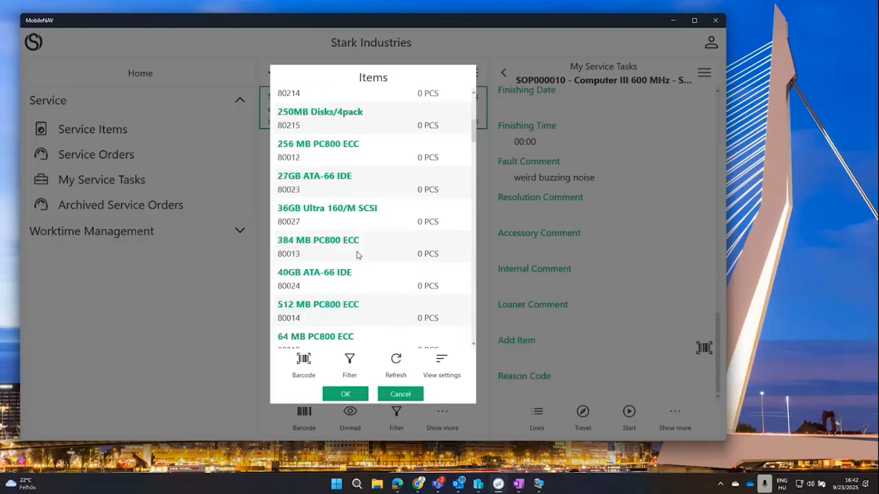
pyautogui.scroll(-3, 387, 257)
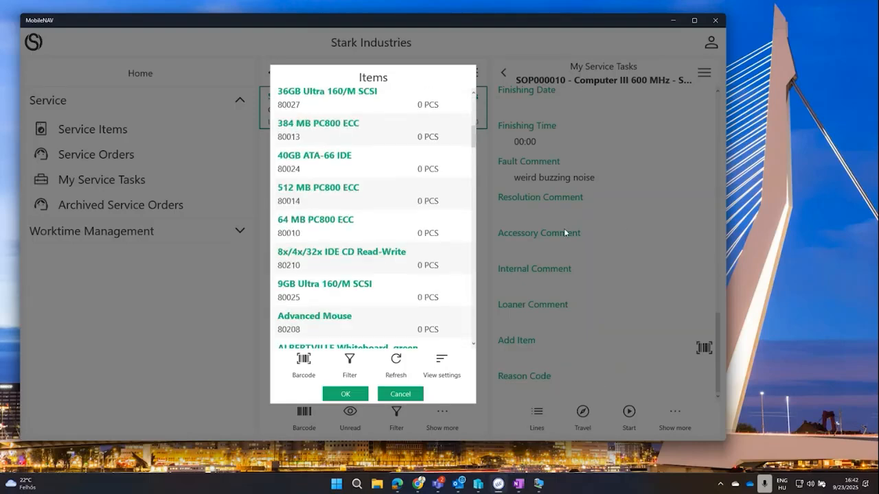
pyautogui.scroll(-6, 388, 185)
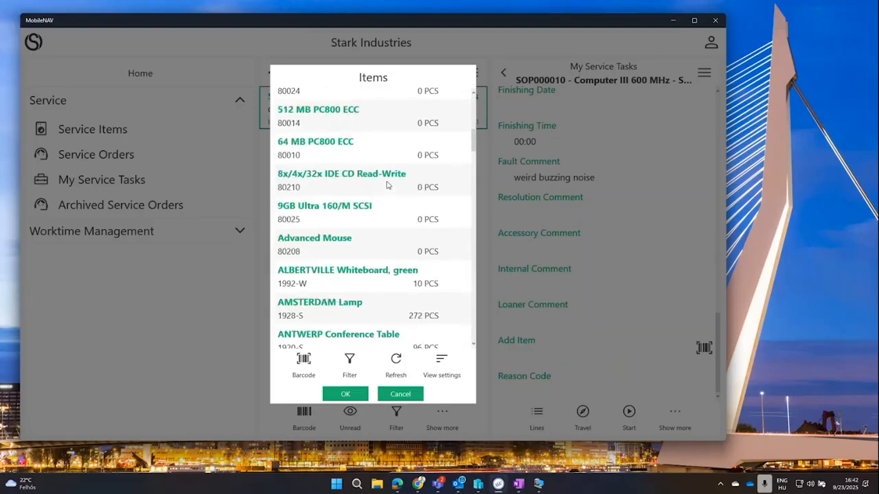
pyautogui.scroll(-10, 387, 182)
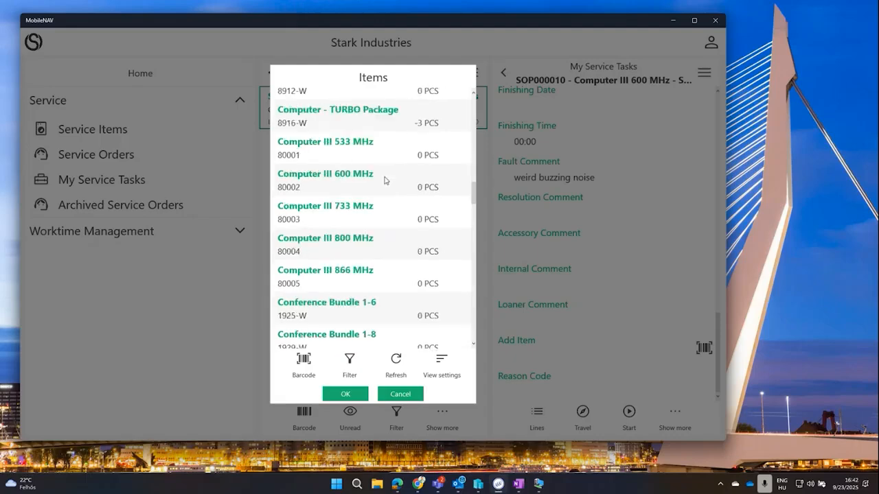
pyautogui.scroll(-15, 383, 182)
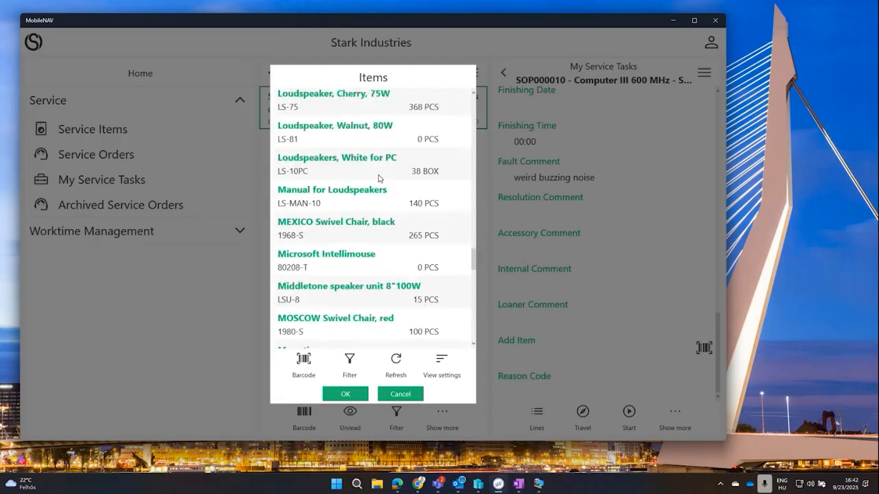
pyautogui.scroll(2, 372, 274)
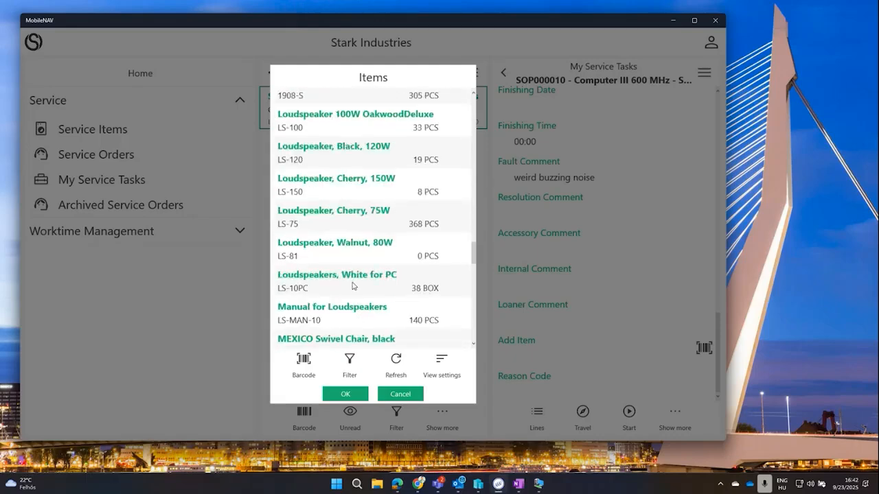
pyautogui.click(353, 285)
pyautogui.click(348, 397)
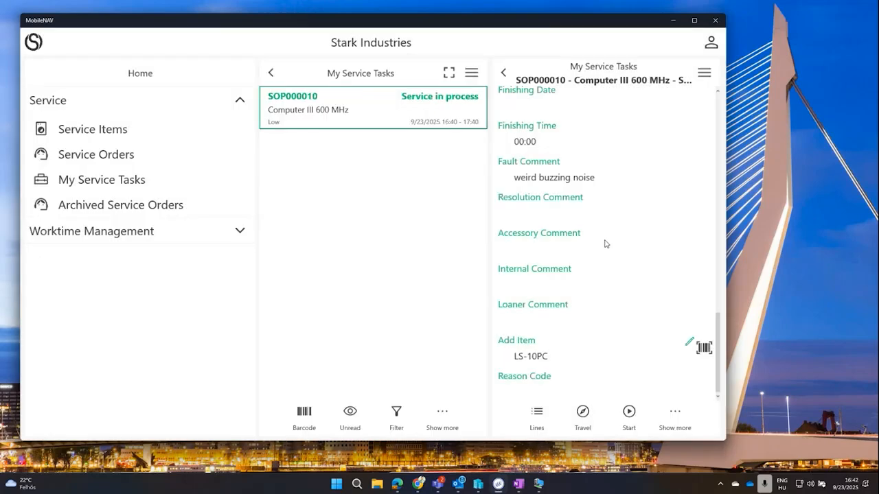
# - Enter "loudspeaker installed" as the task's resolution comment
pyautogui.click(522, 217)
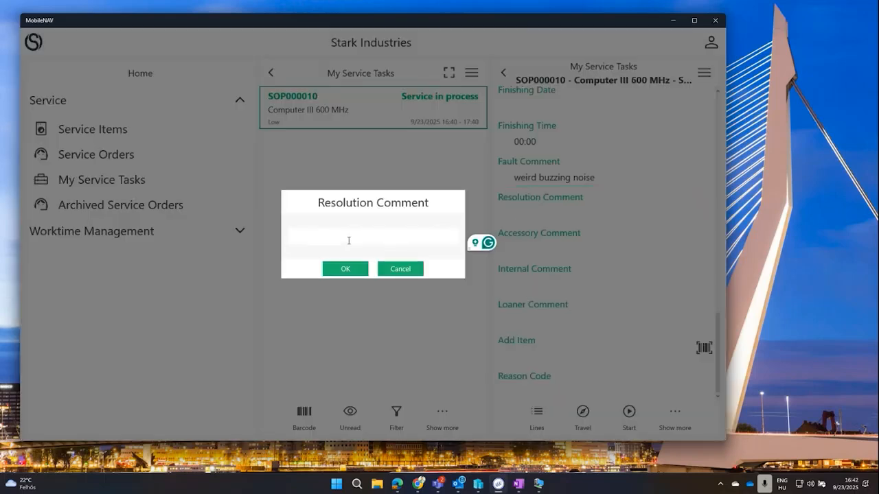
pyautogui.write('S')
pyautogui.press('BackSpace')
pyautogui.write('loudspoe')
pyautogui.press('BackSpace')
pyautogui.press('BackSpace')
pyautogui.write('eaker installed')
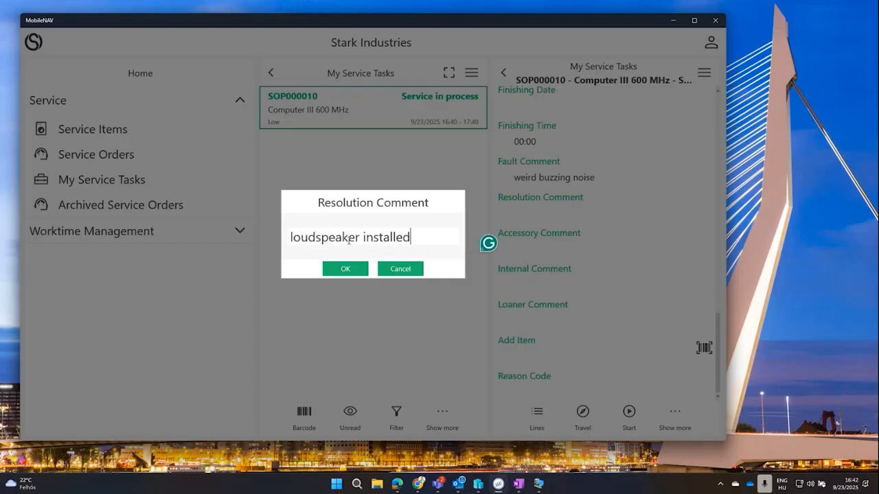
pyautogui.click(359, 268)
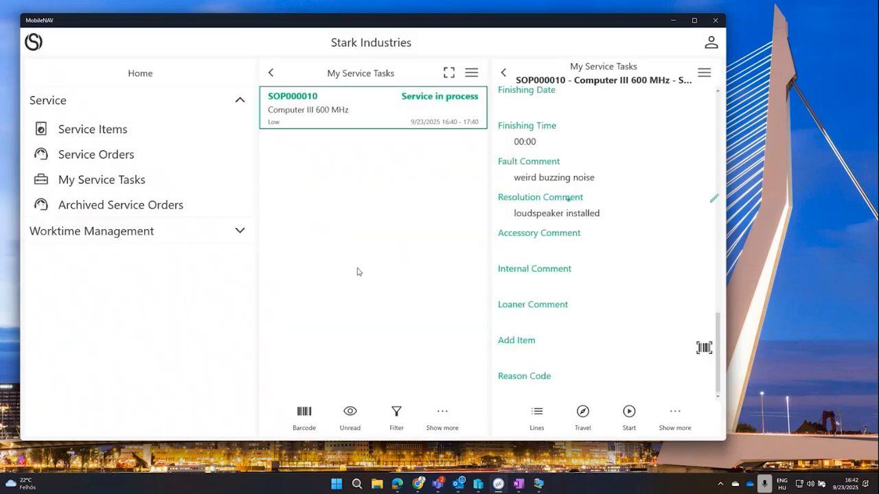
# - Set the task's symptom code to Noise
pyautogui.scroll(2, 602, 248)
pyautogui.scroll(5, 608, 247)
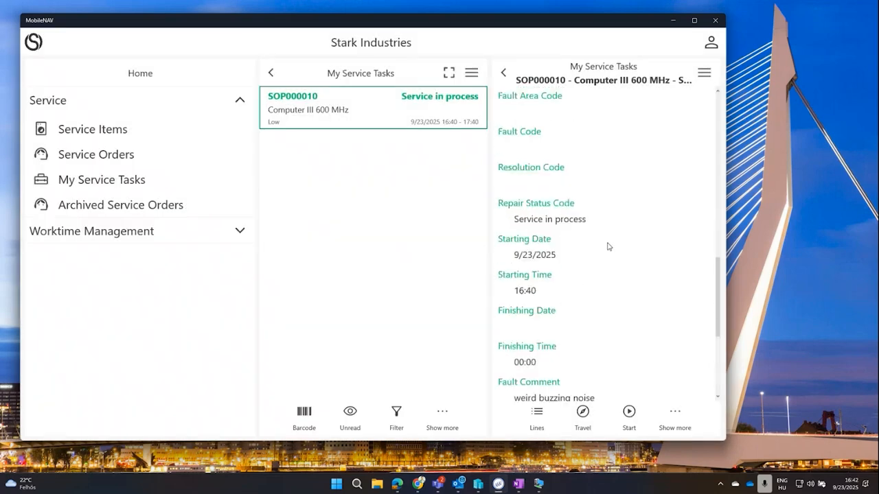
pyautogui.click(541, 236)
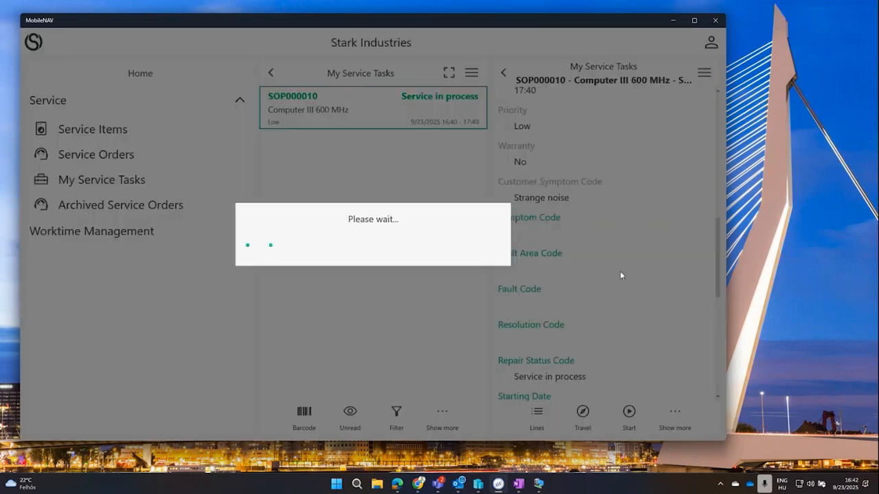
pyautogui.click(332, 243)
pyautogui.click(346, 393)
# - Leave the fault code selection without a choice, and set the task's fault area code to Mechanics
pyautogui.click(539, 305)
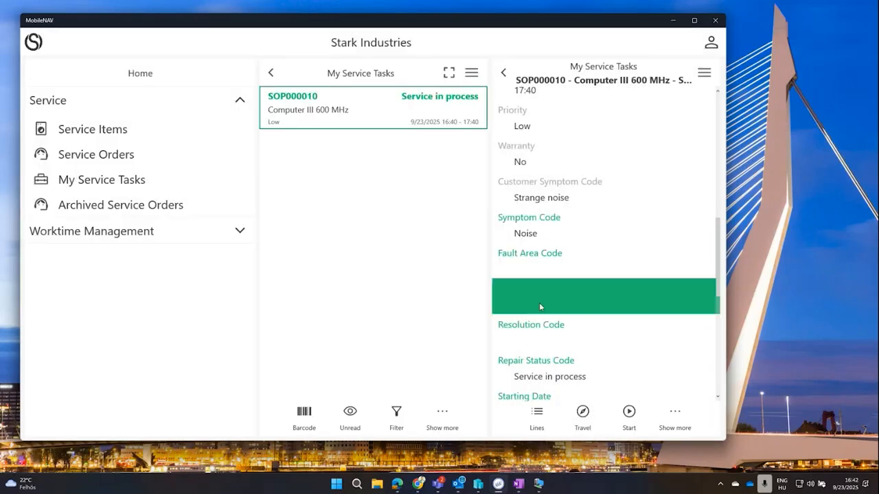
pyautogui.click(401, 393)
pyautogui.click(552, 276)
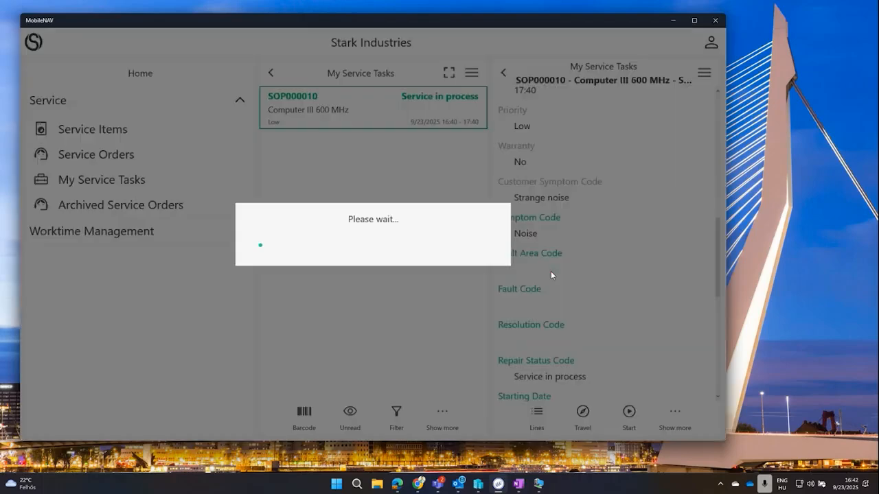
pyautogui.scroll(-2, 339, 204)
pyautogui.click(337, 221)
pyautogui.click(345, 393)
# - Look through the task's remaining fields down to the reason code, and show all of its available actions
pyautogui.scroll(-1, 567, 339)
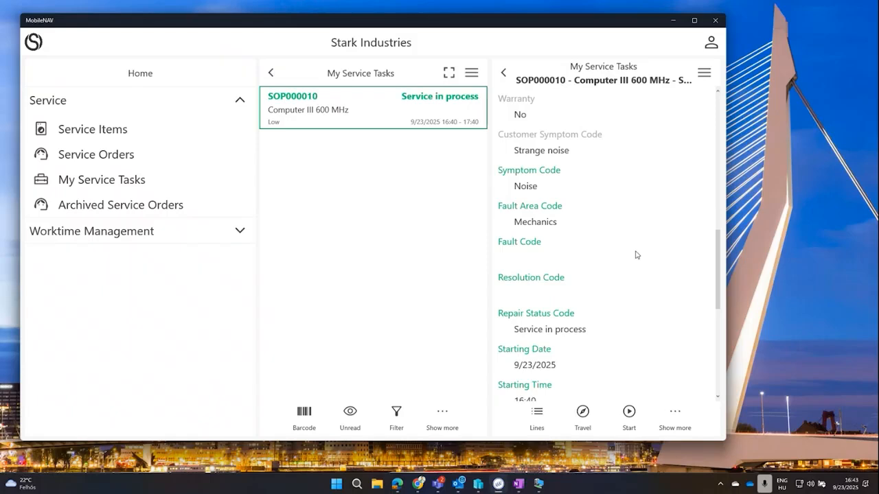
pyautogui.scroll(-1, 621, 250)
pyautogui.scroll(-5, 621, 250)
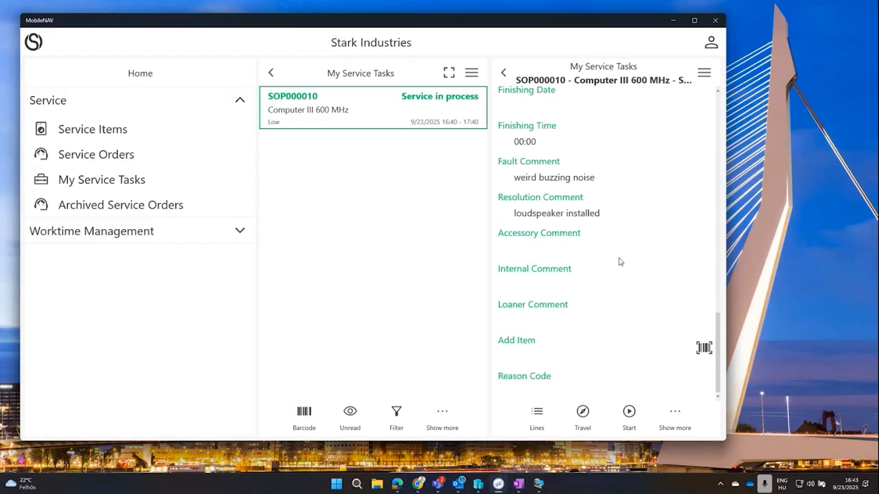
pyautogui.click(669, 410)
pyautogui.scroll(-2, 662, 220)
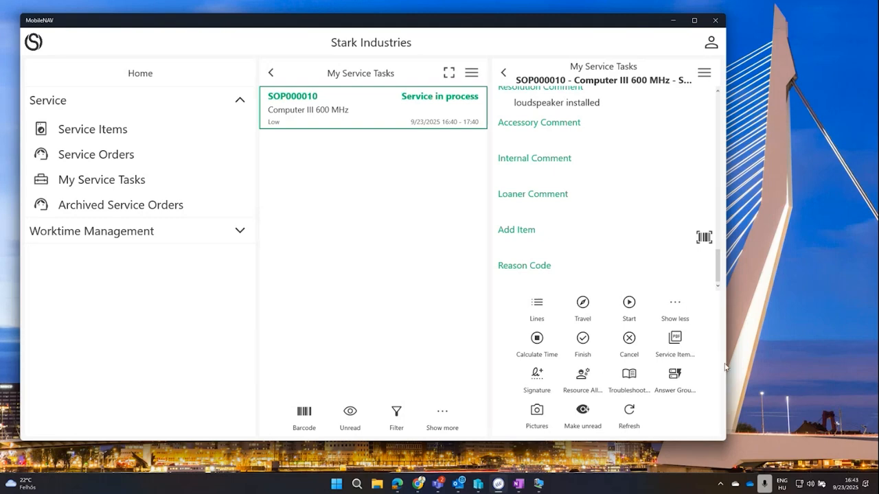
# - View the task's resource allocations, and open its General Troubleshooting guide down to the power failure question
pyautogui.click(592, 382)
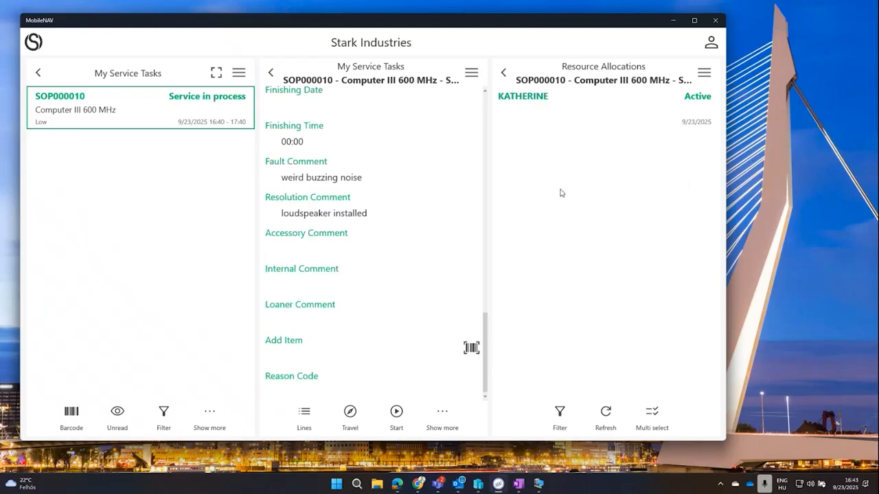
pyautogui.click(503, 72)
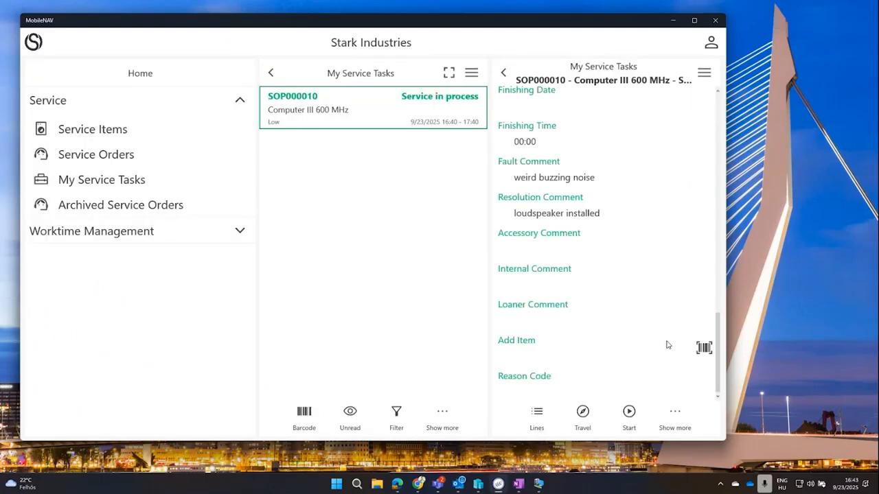
pyautogui.click(694, 420)
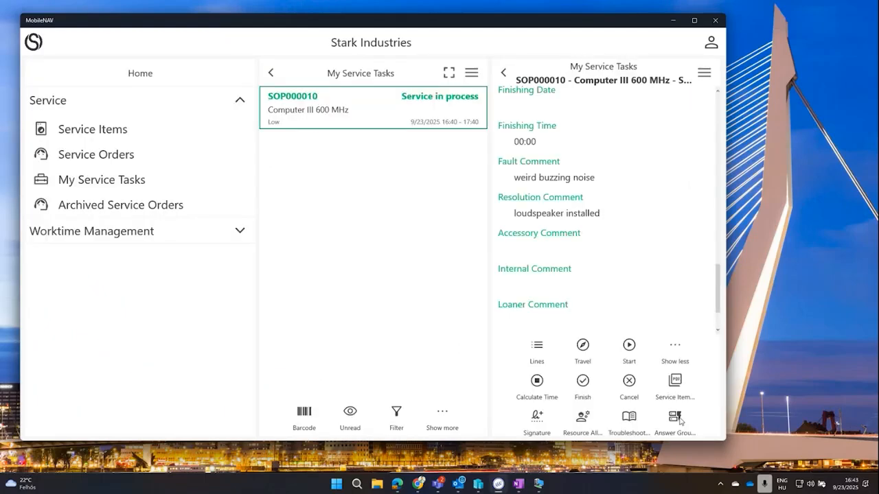
pyautogui.click(629, 378)
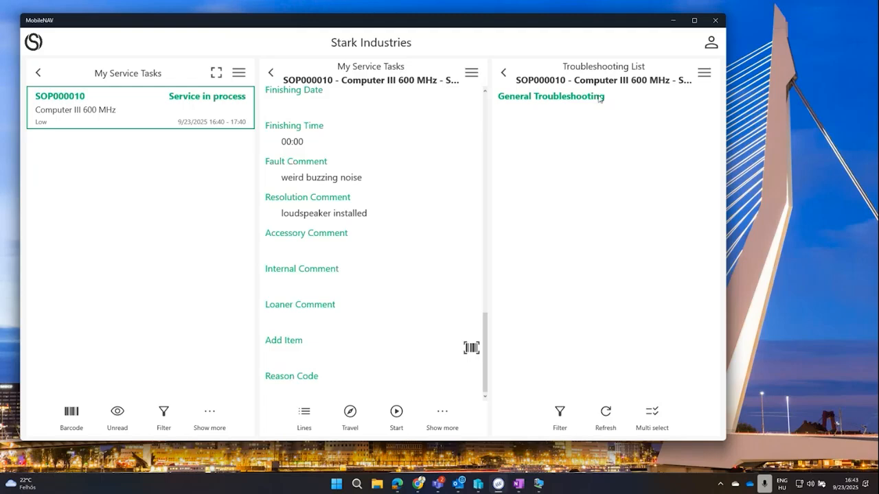
pyautogui.click(563, 98)
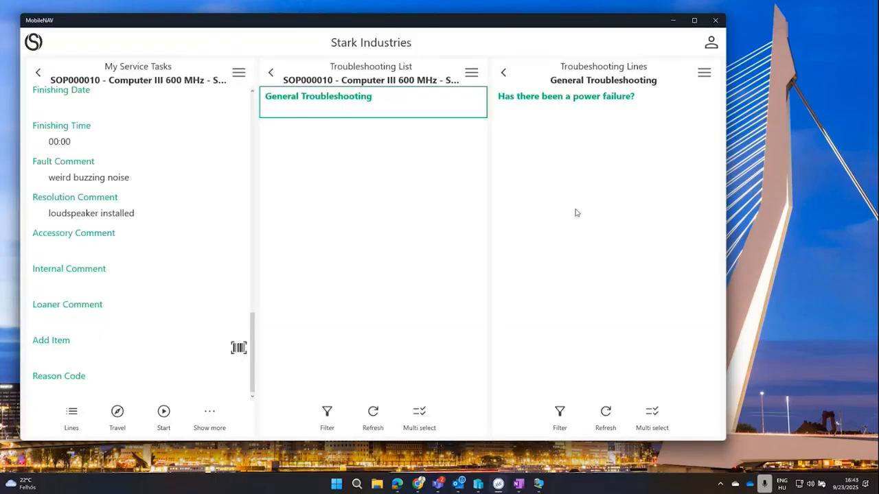
pyautogui.click(575, 103)
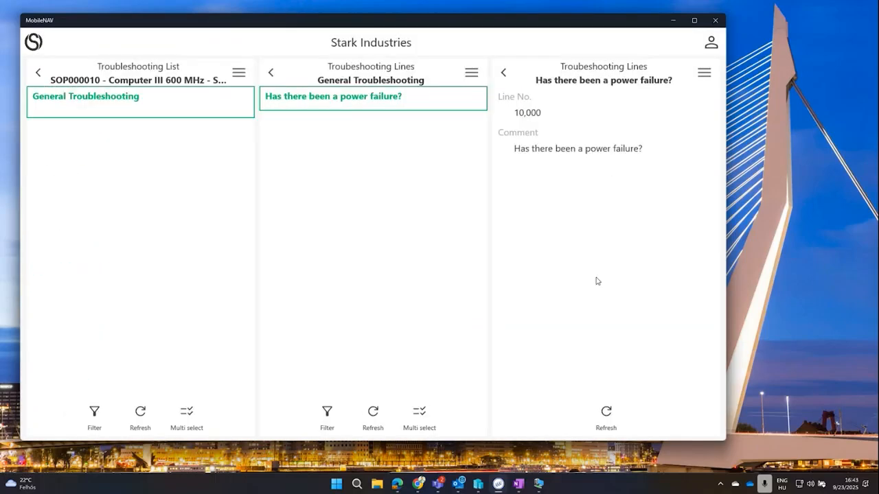
pyautogui.click(272, 74)
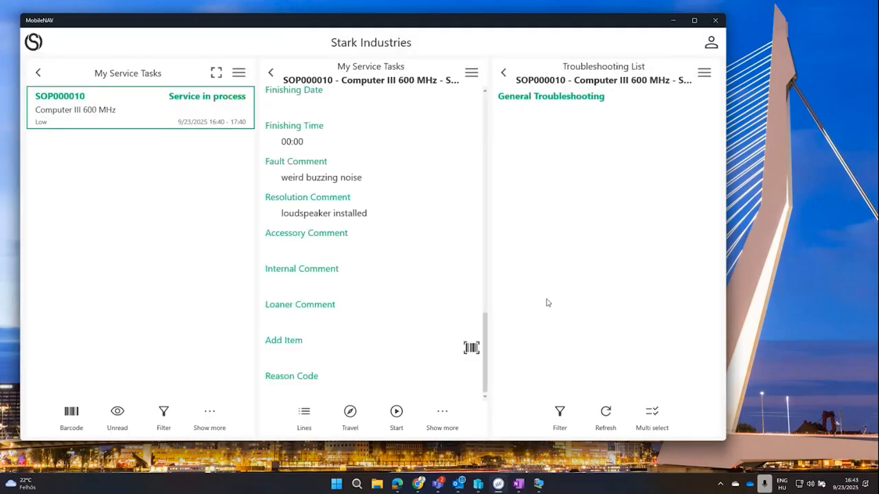
pyautogui.click(503, 72)
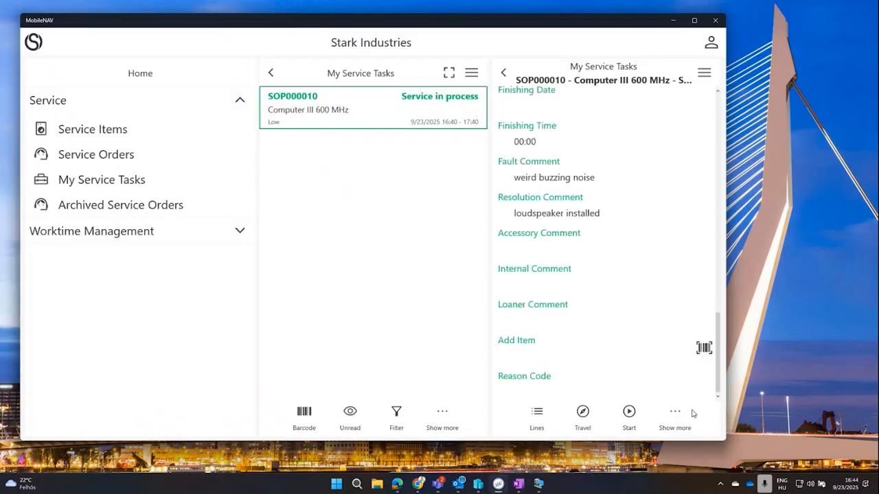
# - Open the task's Test answer group and answer the Measure entrance question with YES
pyautogui.click(677, 414)
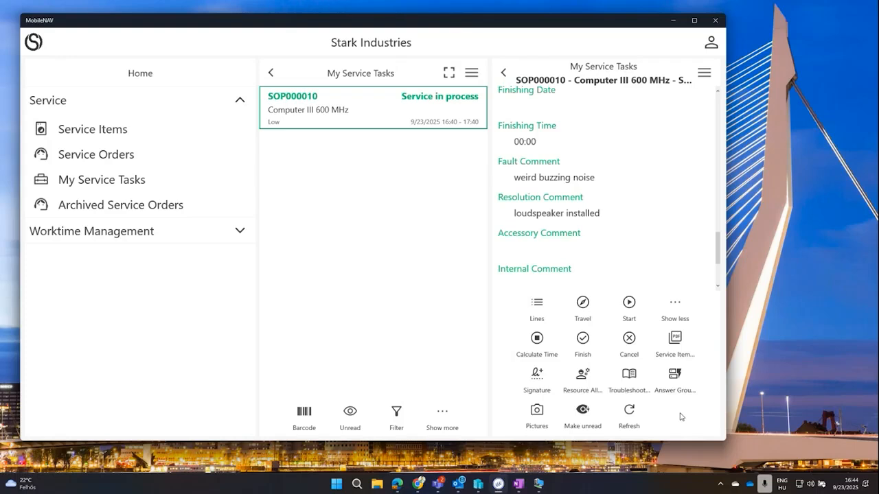
pyautogui.click(673, 376)
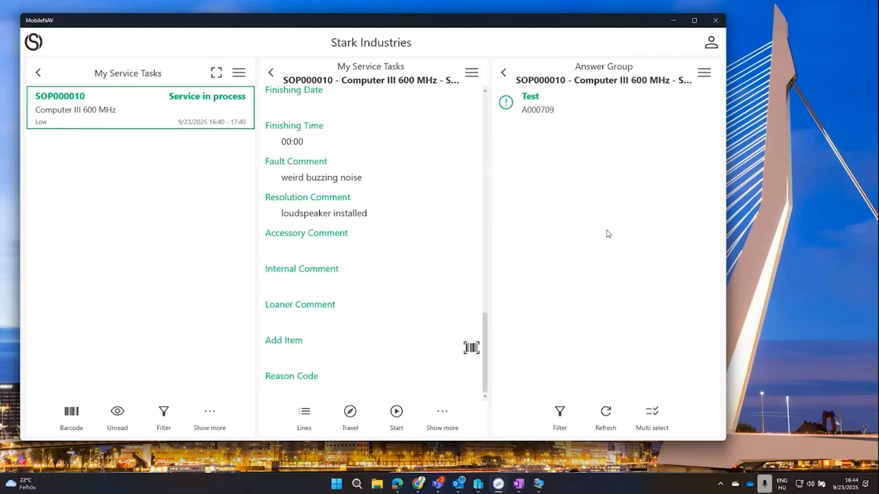
pyautogui.click(537, 108)
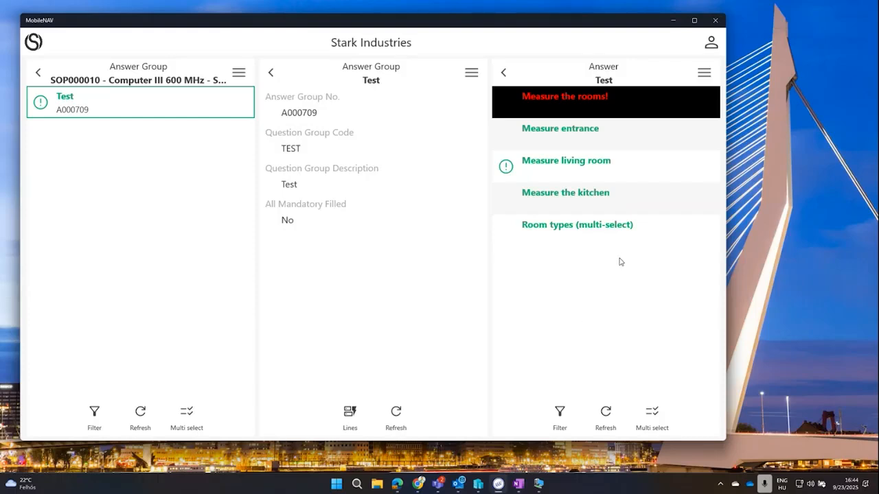
pyautogui.click(603, 144)
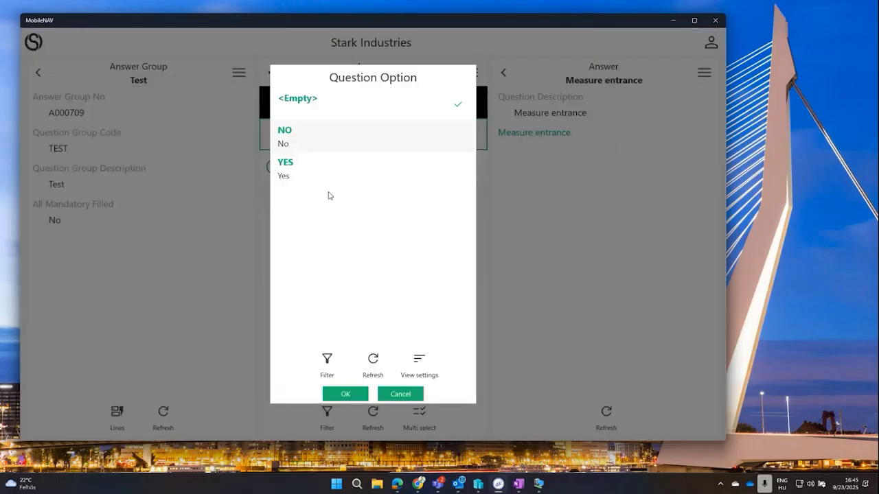
pyautogui.click(355, 168)
pyautogui.click(346, 393)
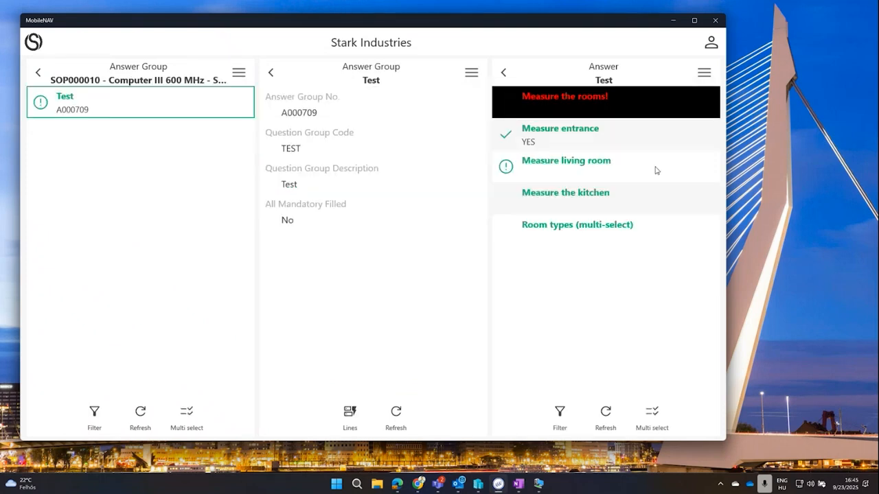
# - Answer the Measure living room question with YES
pyautogui.click(624, 166)
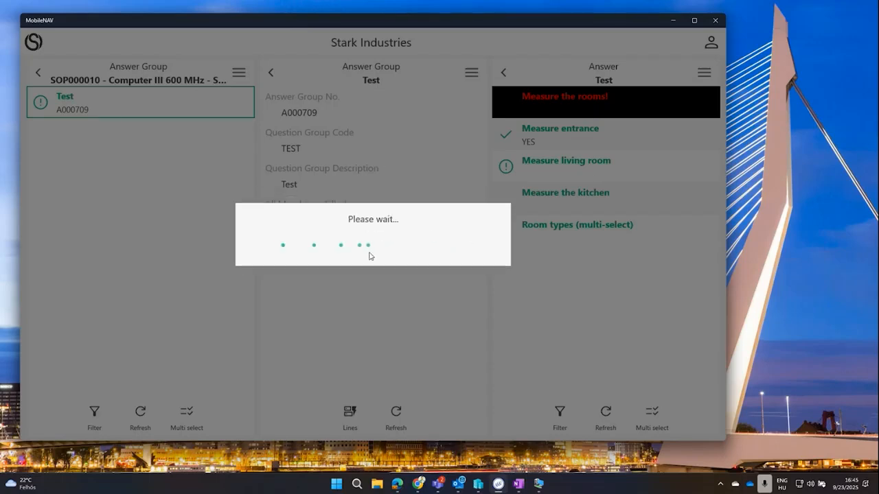
pyautogui.click(306, 167)
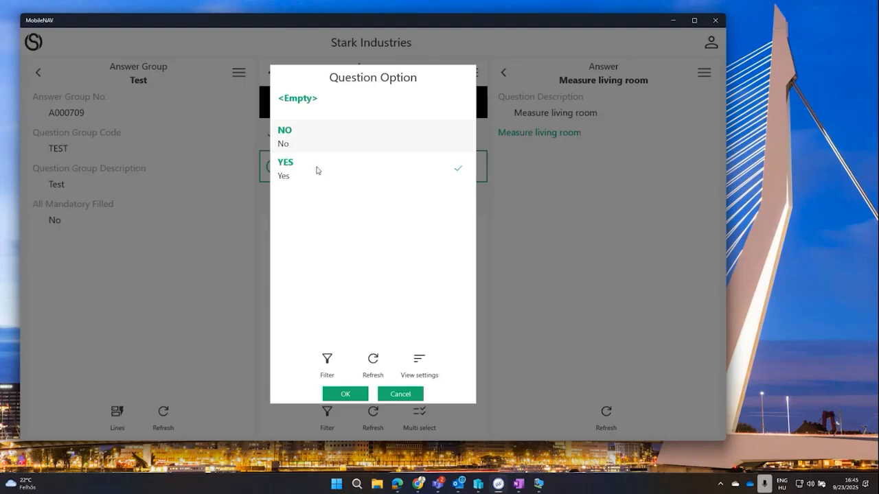
pyautogui.click(362, 392)
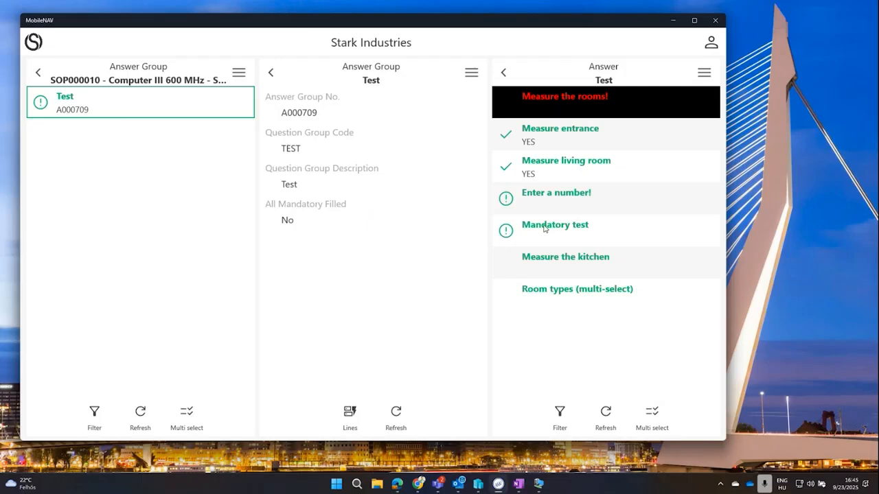
# - Enter 10 as the answer to the "Enter a number!" question
pyautogui.click(562, 192)
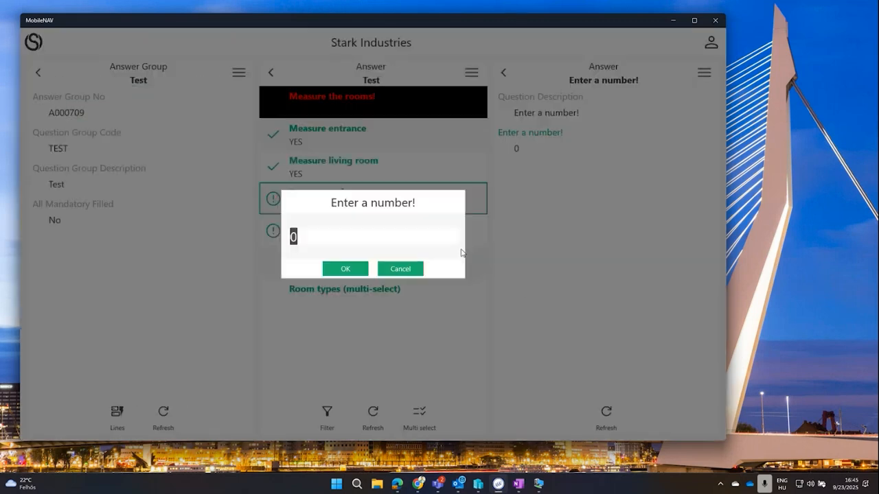
pyautogui.write('10')
pyautogui.click(320, 270)
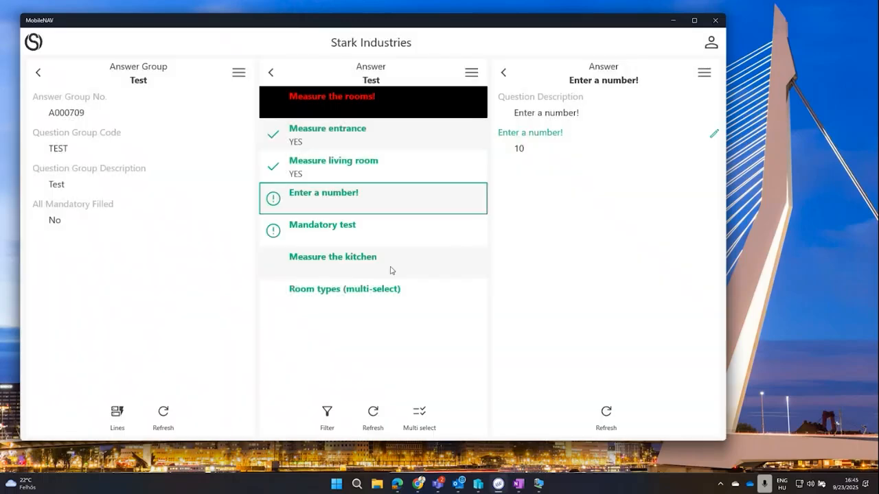
# - Answer the Mandatory test question with NO
pyautogui.click(384, 238)
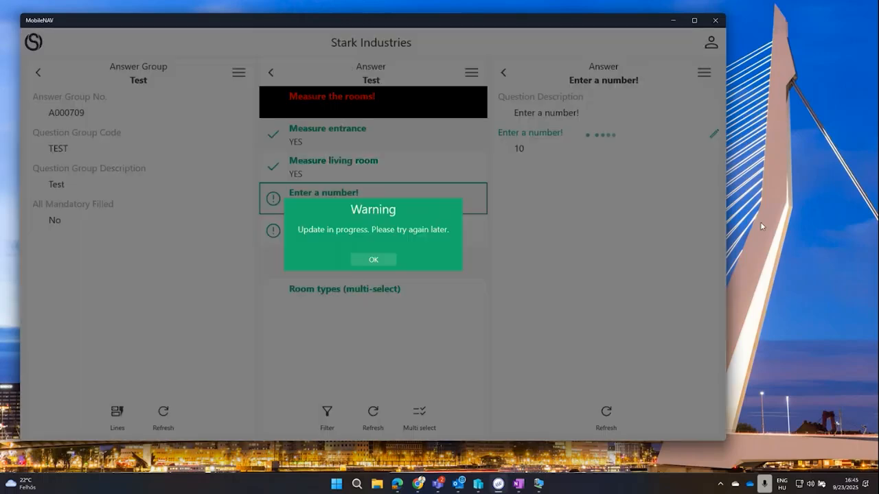
pyautogui.click(393, 261)
pyautogui.click(548, 229)
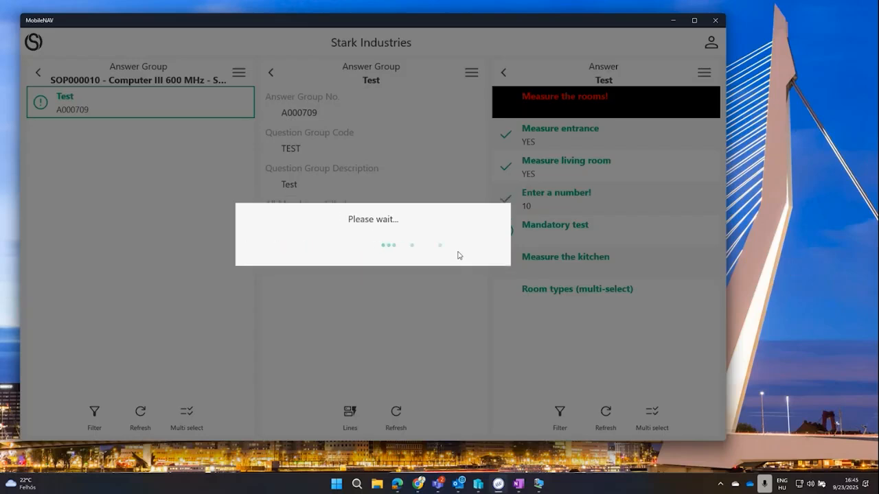
pyautogui.click(346, 177)
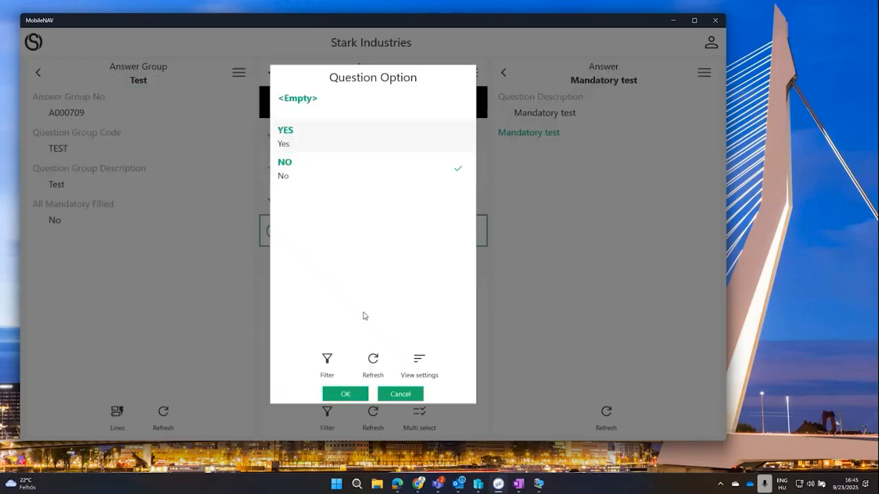
pyautogui.click(348, 393)
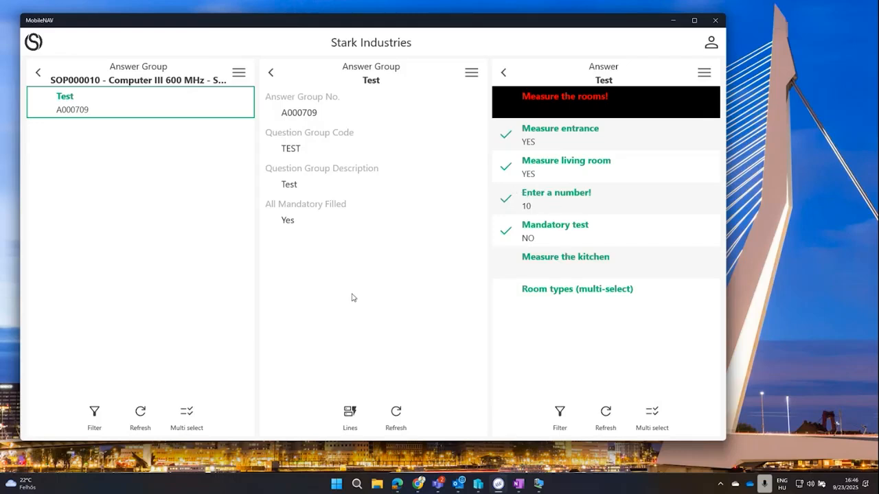
# - Leave the answer group and return to the service task's card
pyautogui.click(505, 73)
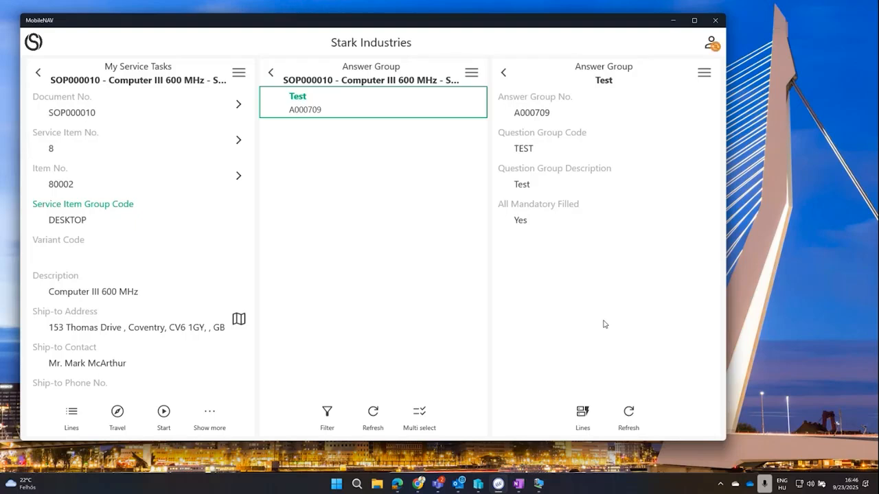
pyautogui.click(502, 73)
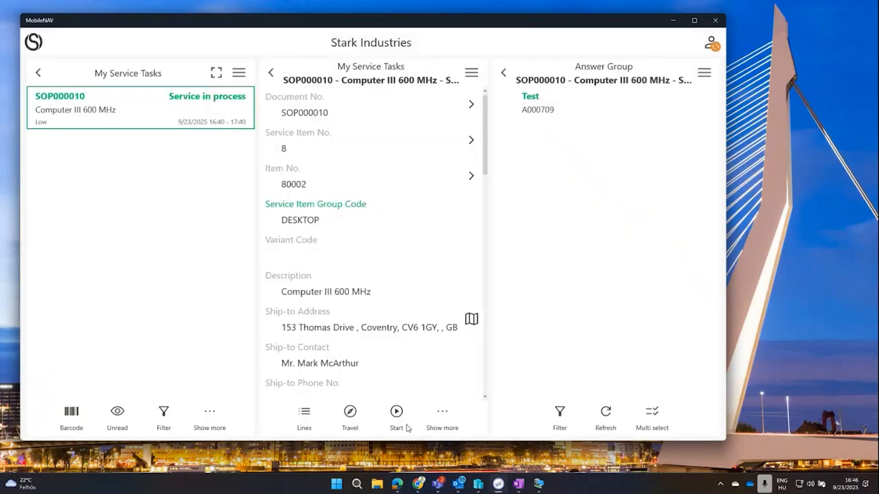
pyautogui.click(442, 412)
pyautogui.click(504, 72)
pyautogui.click(442, 417)
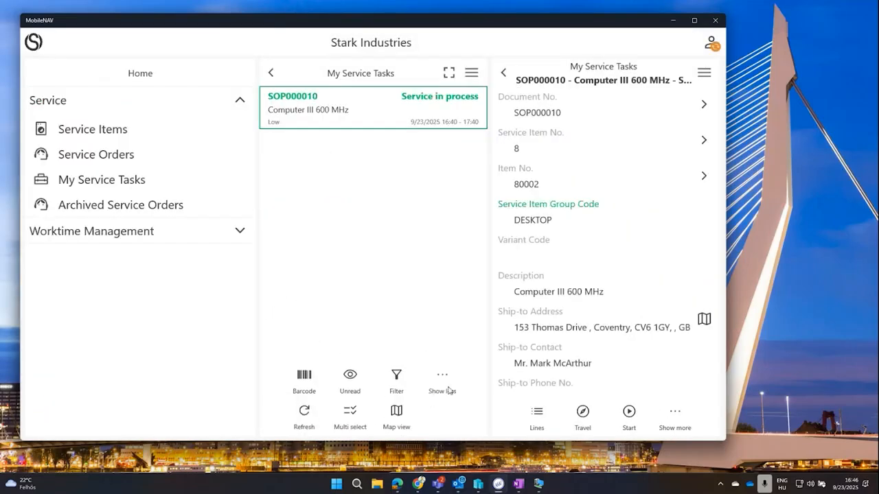
pyautogui.click(446, 386)
# - Take a picture with the camera and upload it to the service task in Small size
pyautogui.click(675, 415)
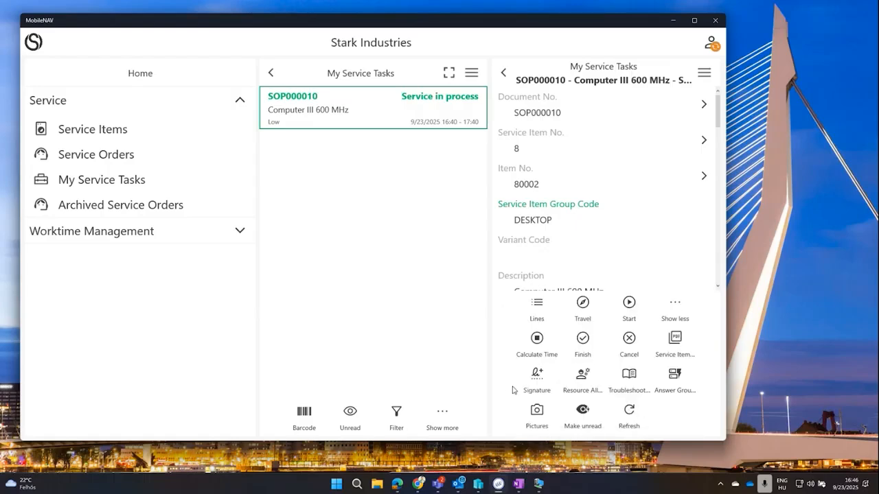
pyautogui.click(545, 410)
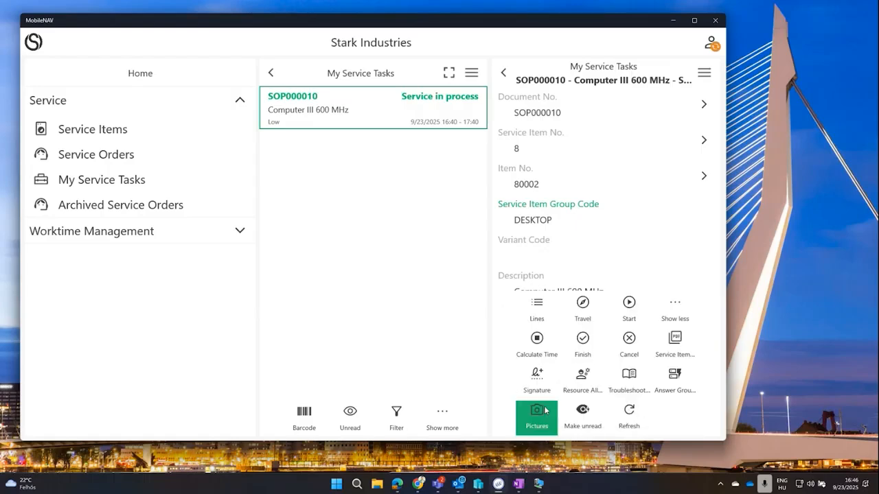
pyautogui.click(549, 410)
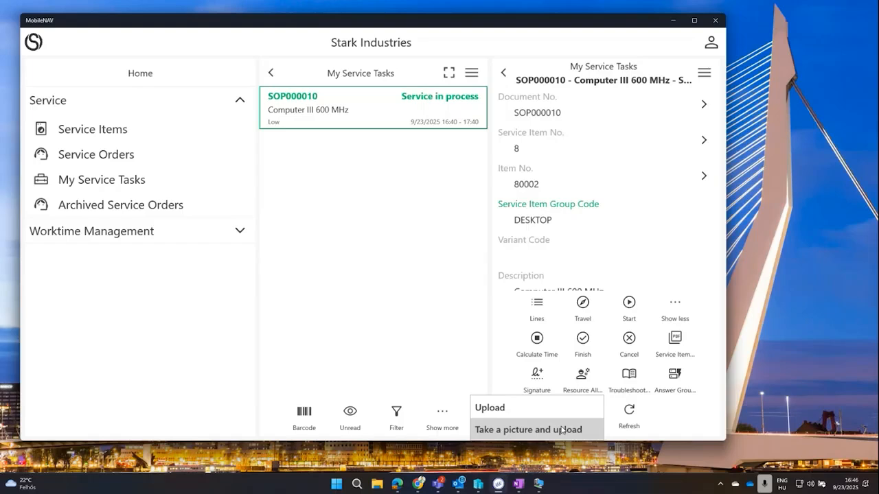
pyautogui.click(562, 430)
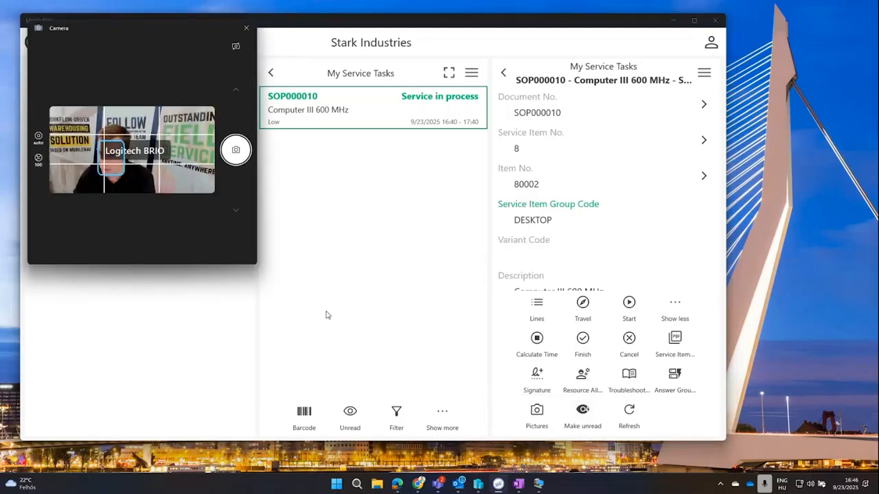
pyautogui.click(237, 148)
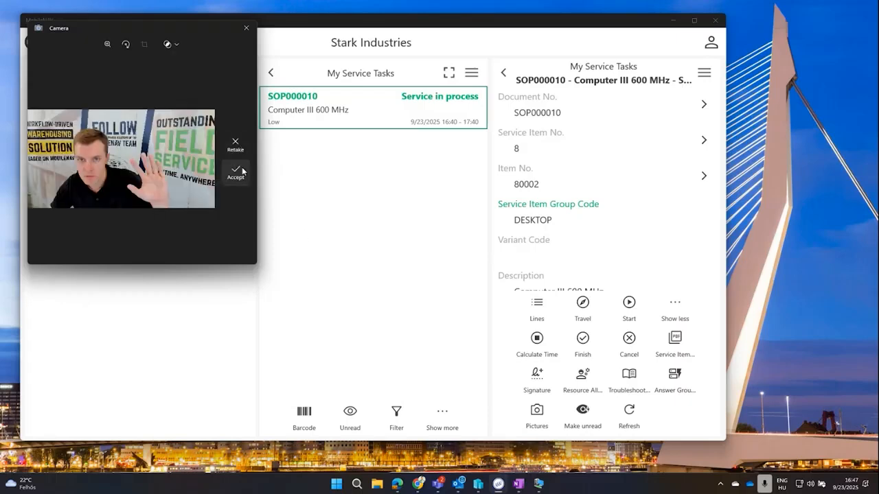
pyautogui.click(236, 172)
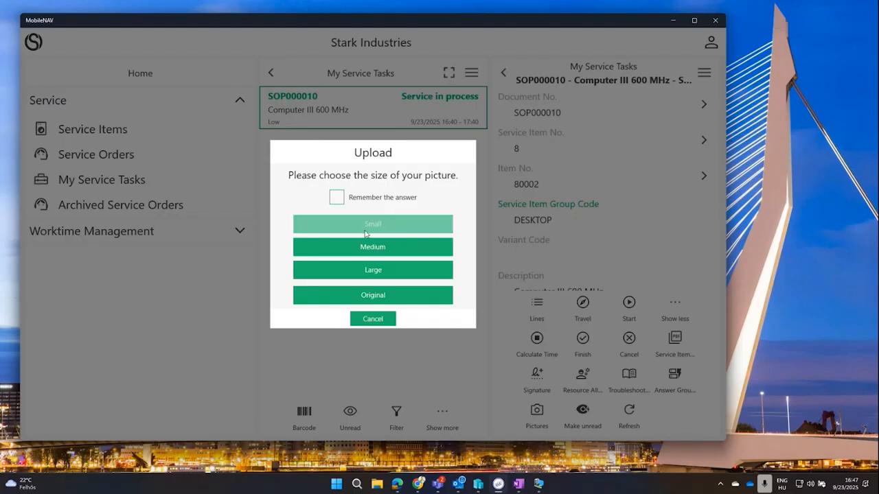
pyautogui.click(405, 224)
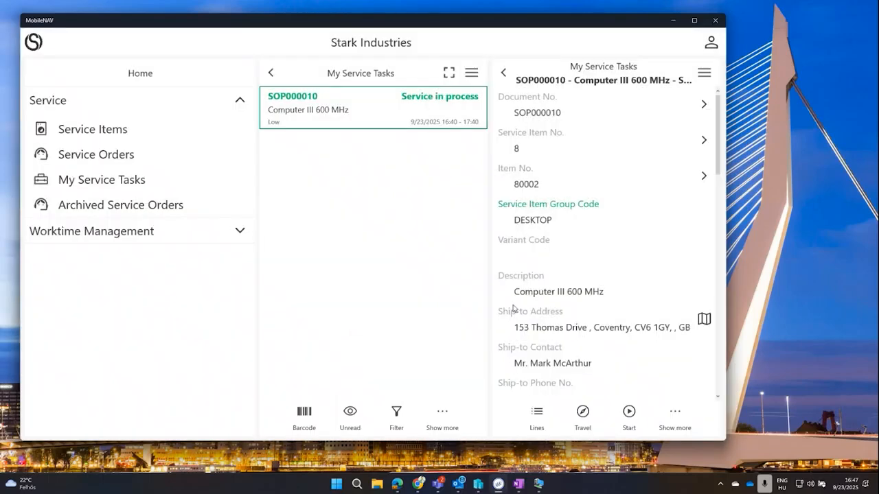
# - Generate the Service Item Worksheet PDF for service task SOP000010, review its service lines, and return to MobileNAV
pyautogui.scroll(-4, 549, 313)
pyautogui.click(675, 414)
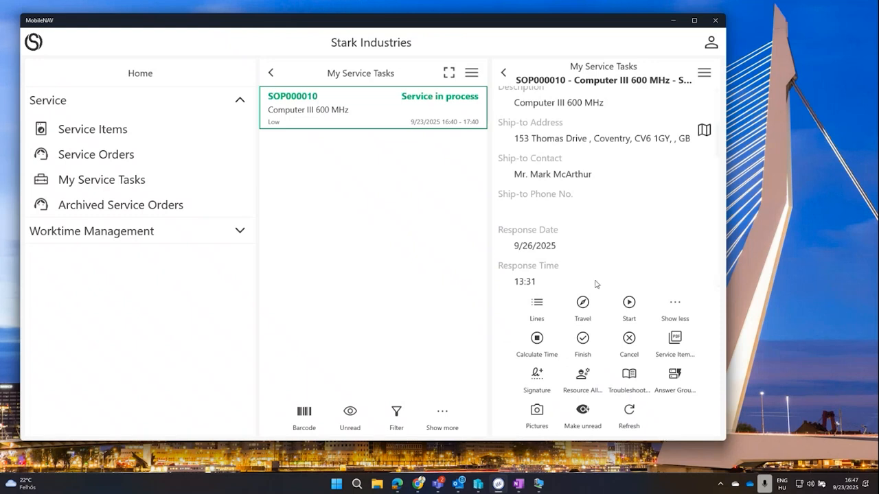
pyautogui.click(609, 251)
pyautogui.scroll(-4, 614, 261)
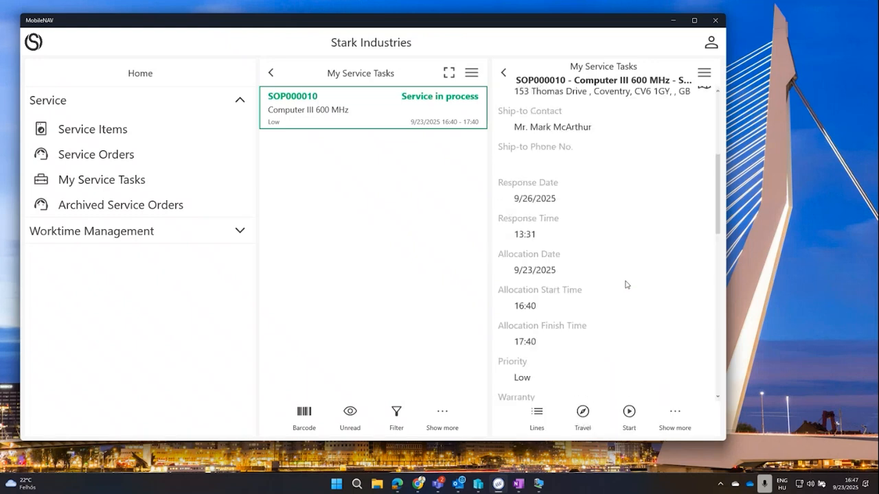
pyautogui.scroll(-5, 618, 270)
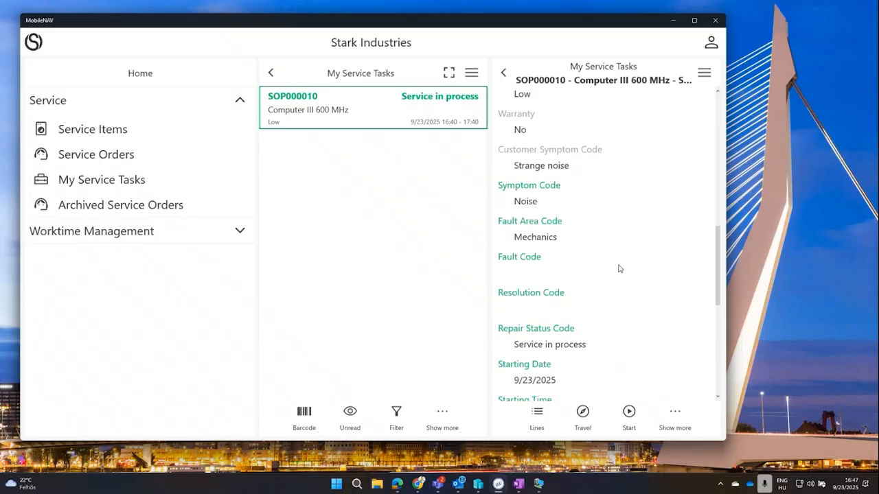
pyautogui.click(676, 419)
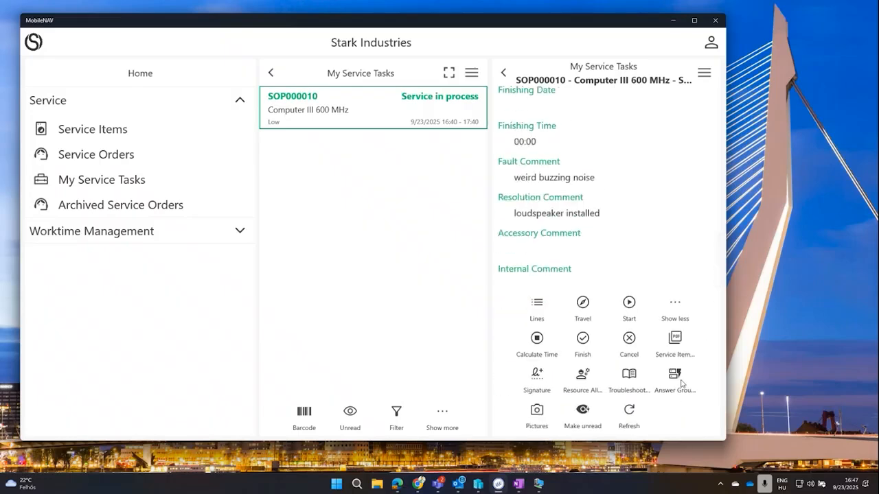
pyautogui.click(674, 354)
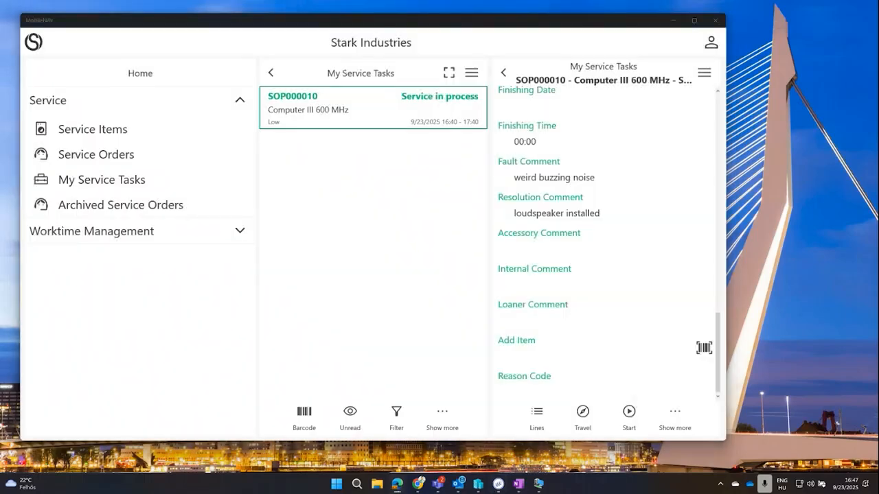
pyautogui.moveTo(160, 135); pyautogui.dragTo(386, 1)
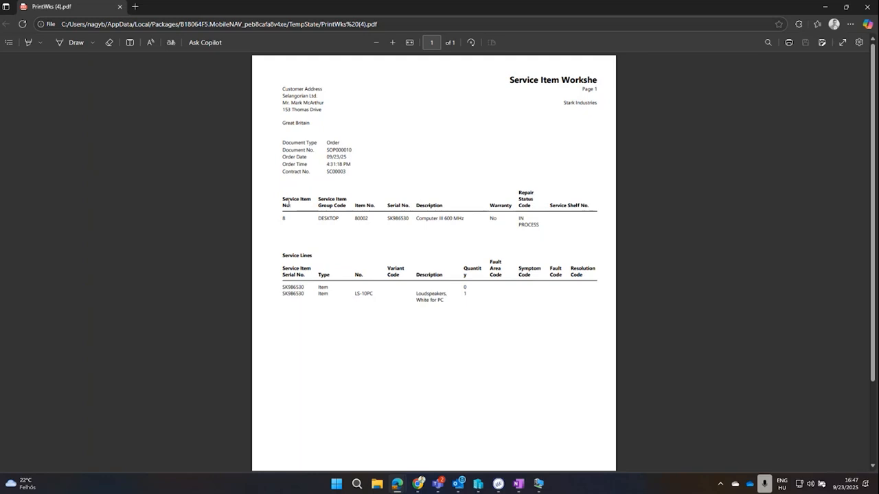
pyautogui.doubleClick(358, 219)
pyautogui.click(824, 6)
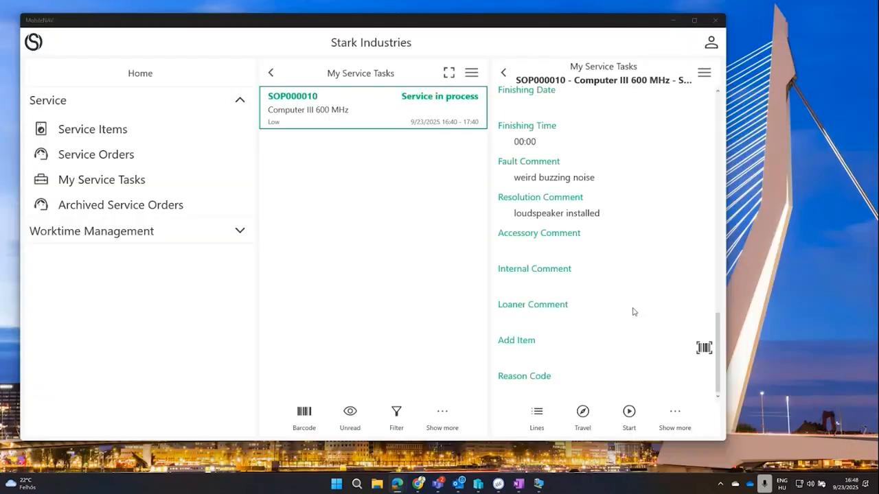
# - Run the Calculate Time operation on the service task and open its service lines
pyautogui.click(675, 415)
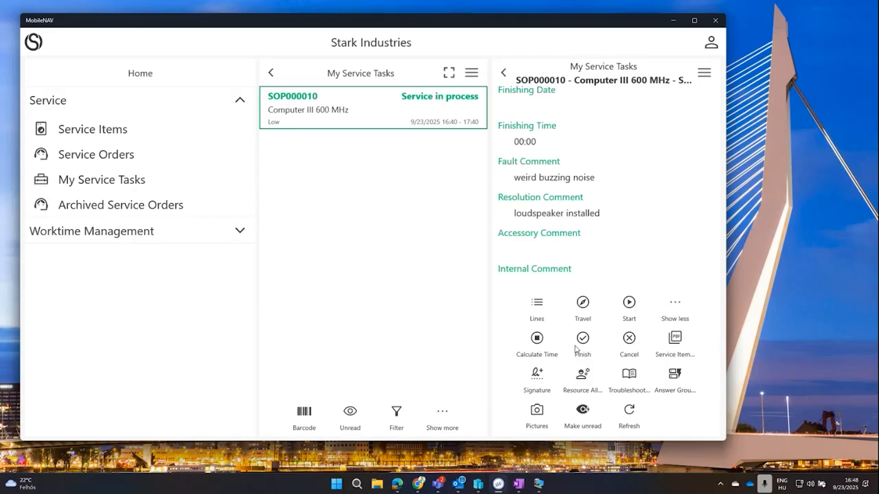
pyautogui.click(536, 339)
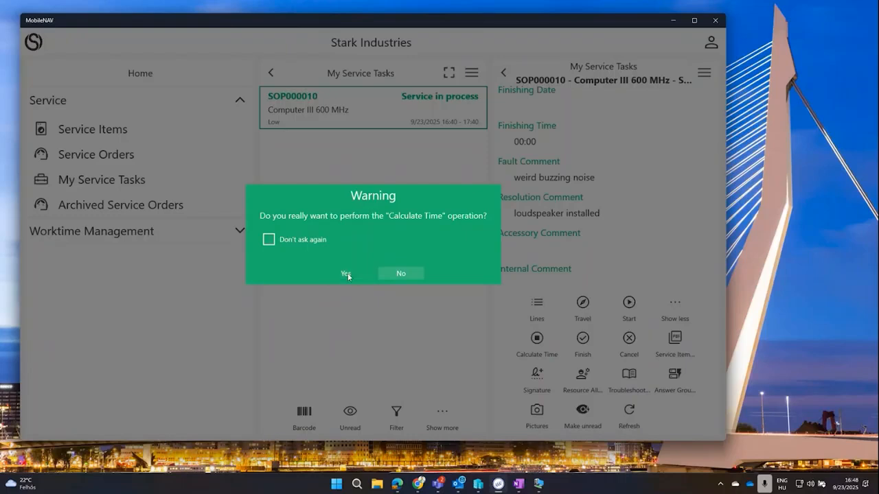
pyautogui.click(342, 273)
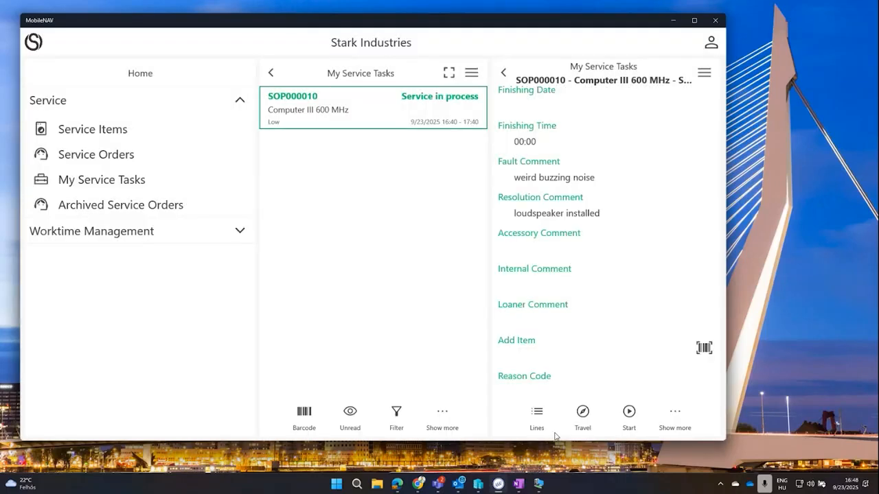
pyautogui.click(538, 416)
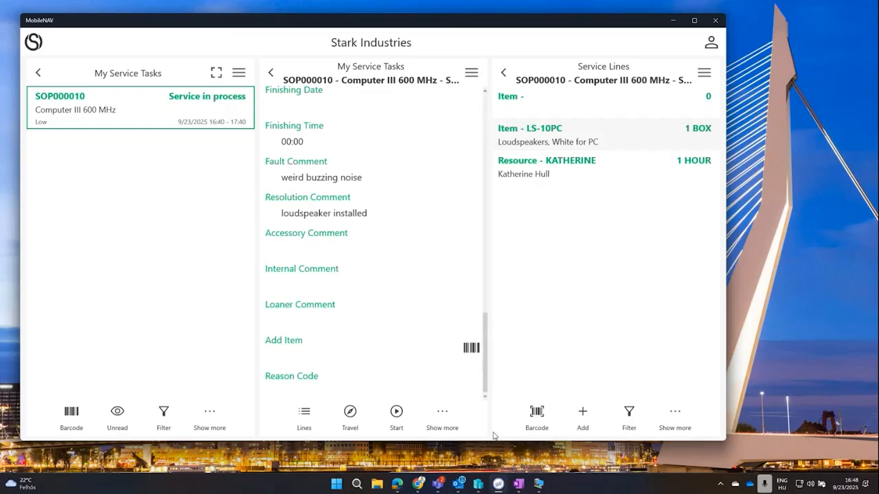
# - Generate the Service Item Worksheet PDF again and check its resource line for the technician's time
pyautogui.click(449, 420)
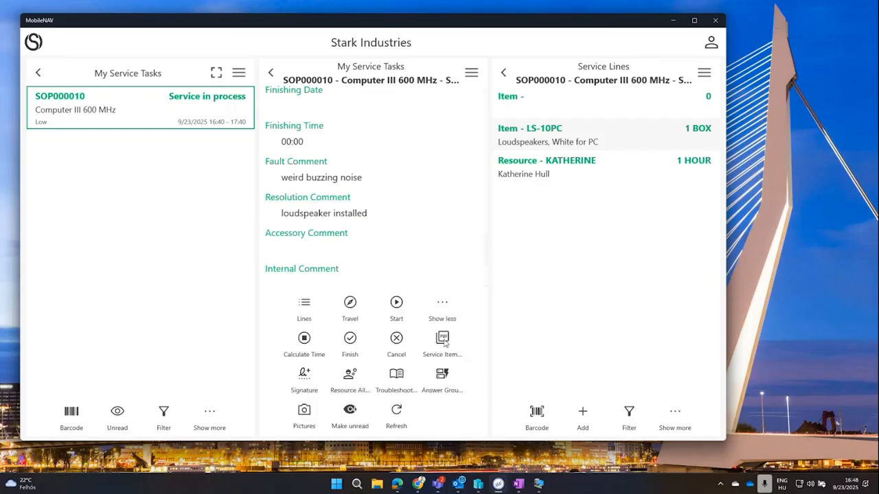
pyautogui.click(453, 354)
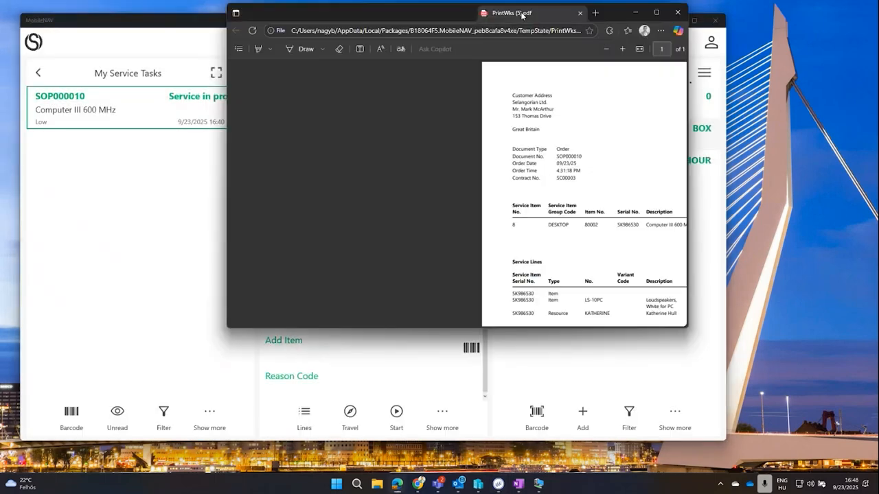
pyautogui.doubleClick(573, 11)
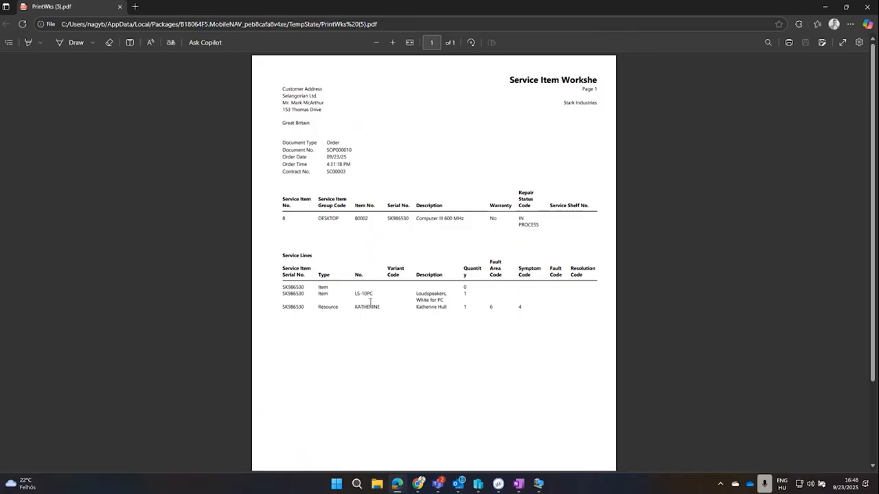
pyautogui.click(824, 7)
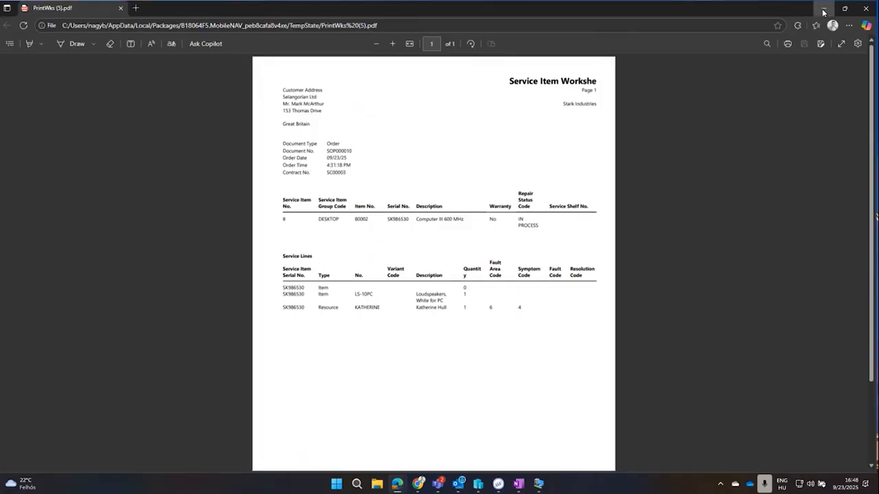
# - Draw a handwritten signature for service task SOP000010 and save it
pyautogui.scroll(3, 413, 314)
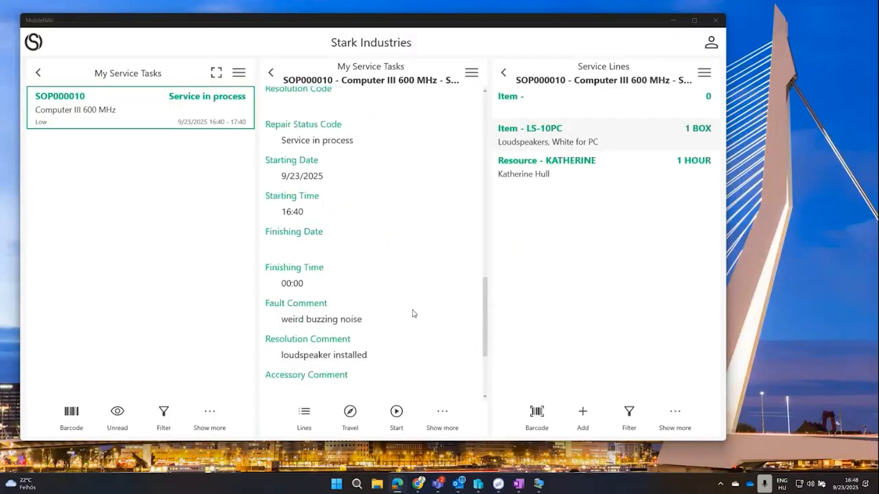
pyautogui.scroll(-3, 411, 314)
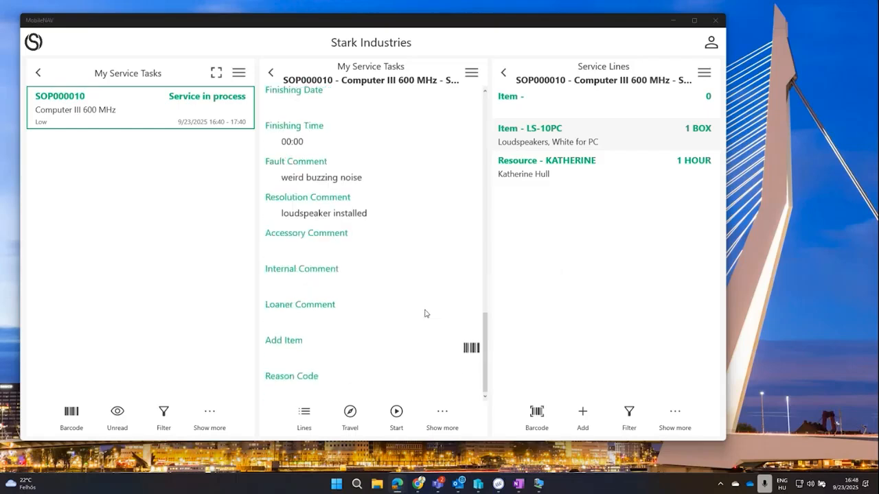
pyautogui.click(442, 414)
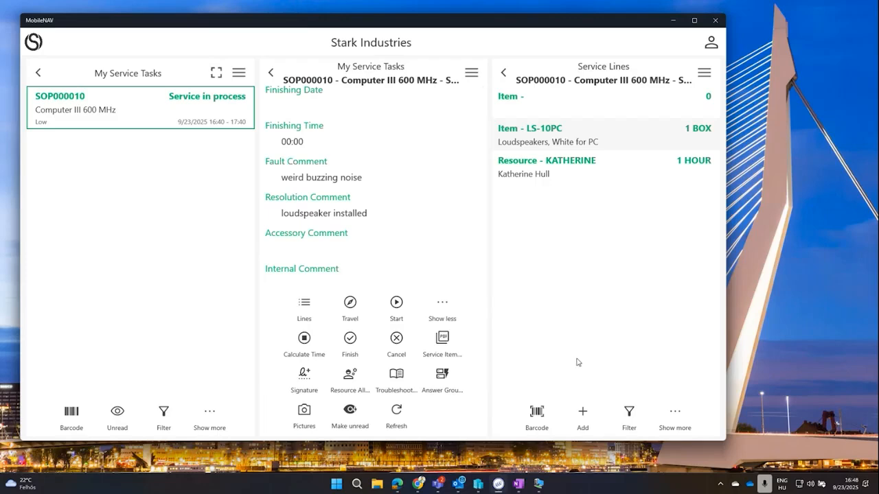
pyautogui.click(304, 377)
pyautogui.moveTo(350, 239)
pyautogui.mouseDown()
pyautogui.moveTo(396, 182)
pyautogui.moveTo(306, 235)
pyautogui.mouseUp()
pyautogui.click(346, 356)
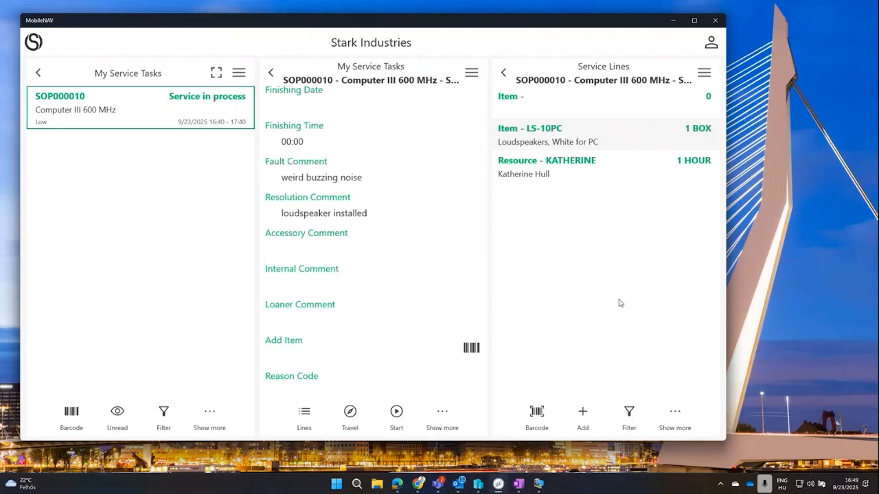
# - Run the Finish operation on service task SOP000010 to complete it
pyautogui.click(452, 414)
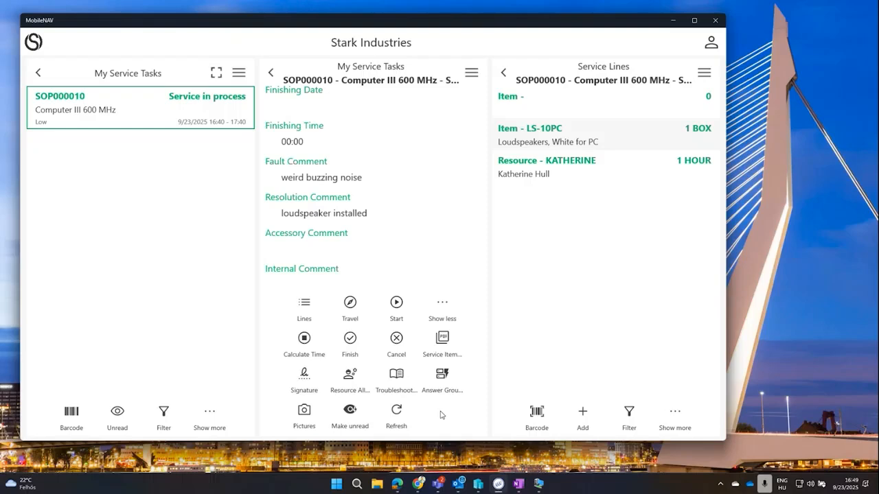
pyautogui.click(350, 339)
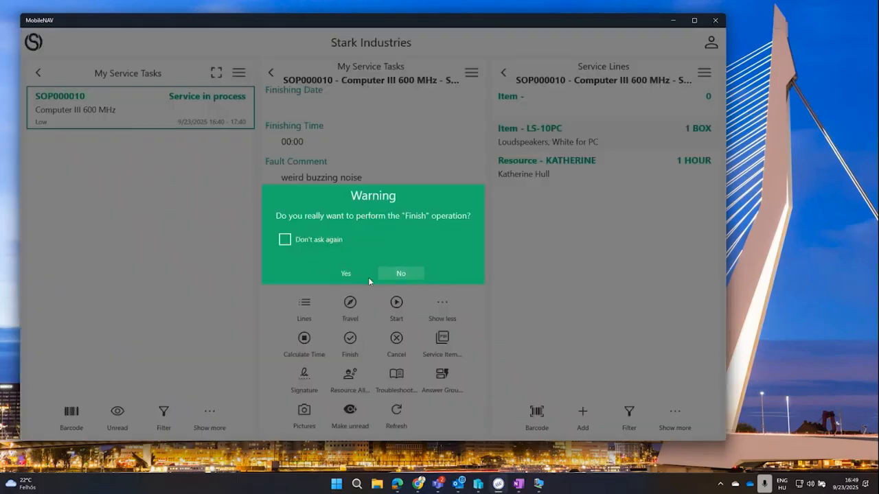
pyautogui.click(395, 273)
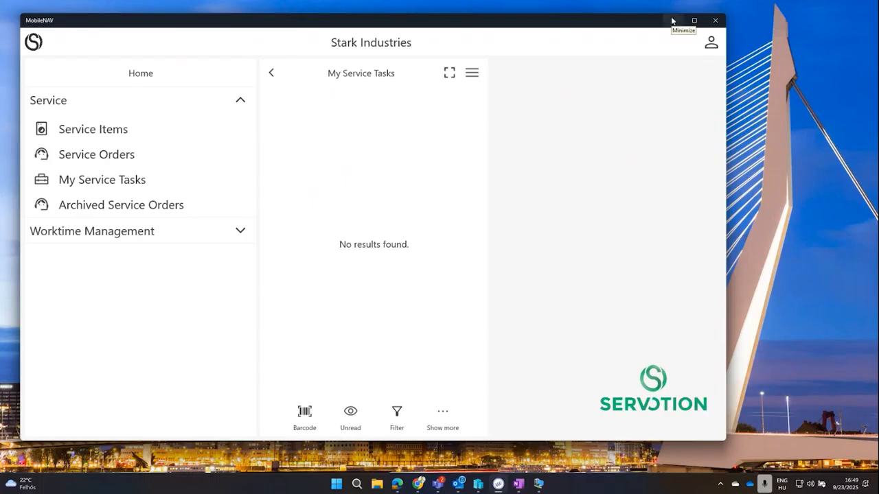
# - Switch to the remote desktop session and refresh the My Service Cases list in the customer portal
pyautogui.click(672, 22)
pyautogui.click(539, 485)
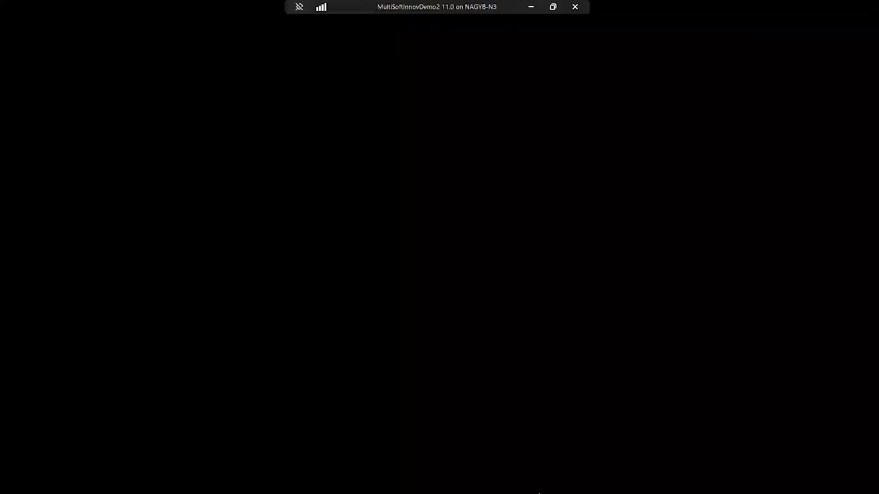
pyautogui.click(31, 94)
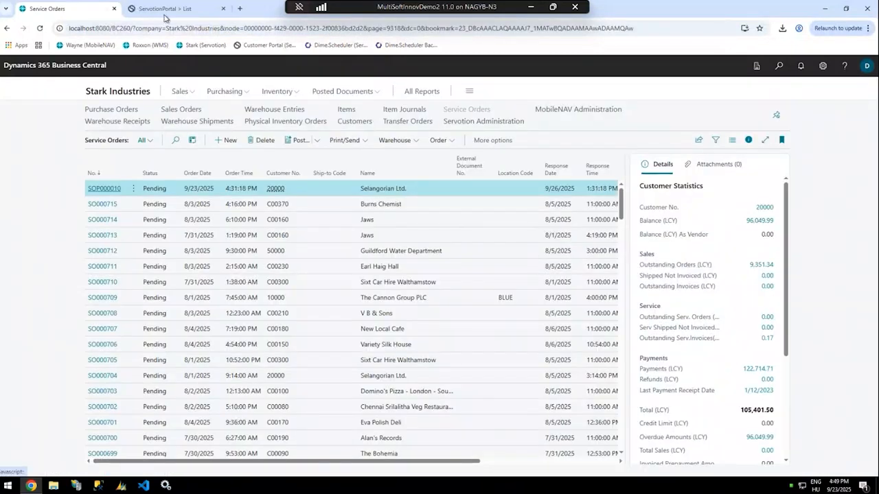
pyautogui.click(165, 10)
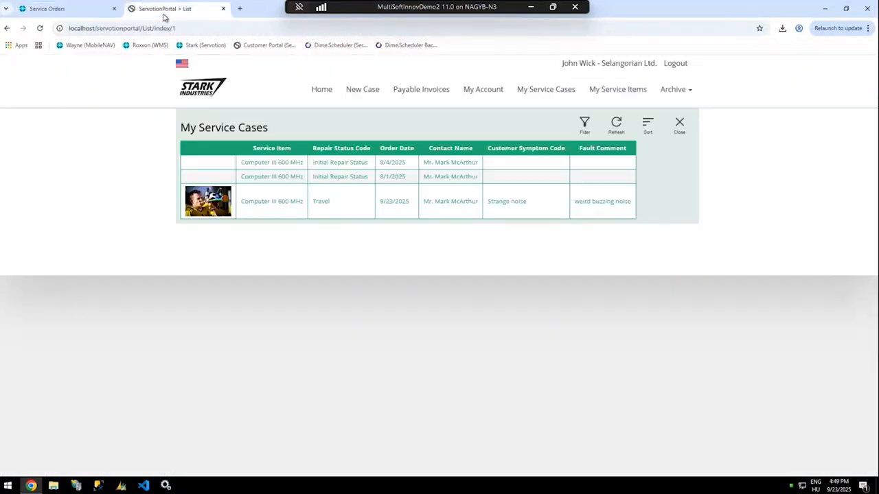
pyautogui.click(40, 28)
# - Open service order SOP000010 in Business Central and check its order status and the line's repair status
pyautogui.click(64, 9)
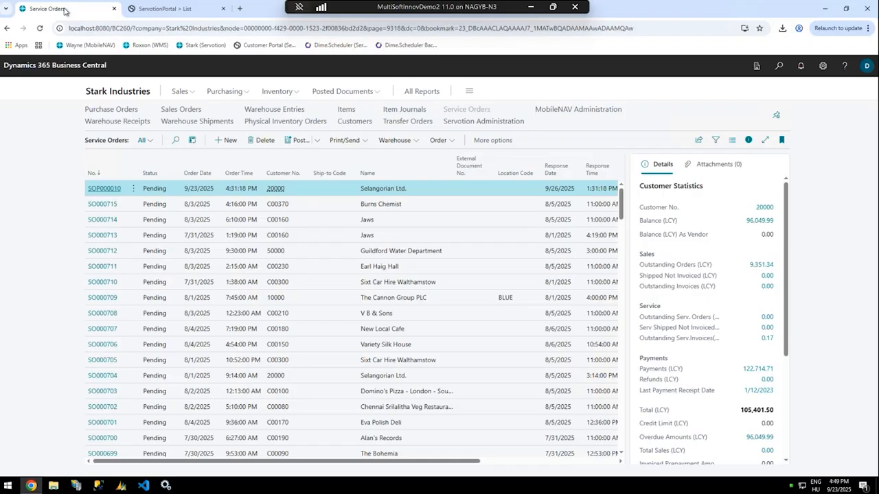
pyautogui.click(97, 190)
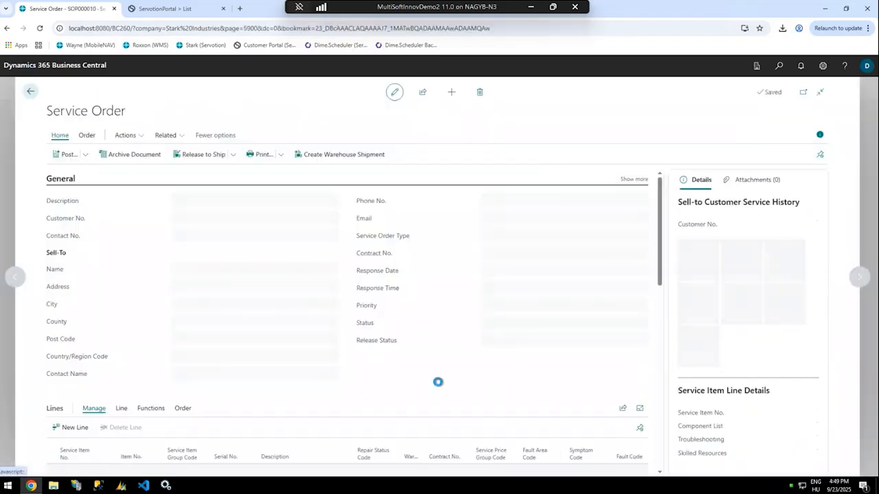
pyautogui.scroll(-1, 433, 390)
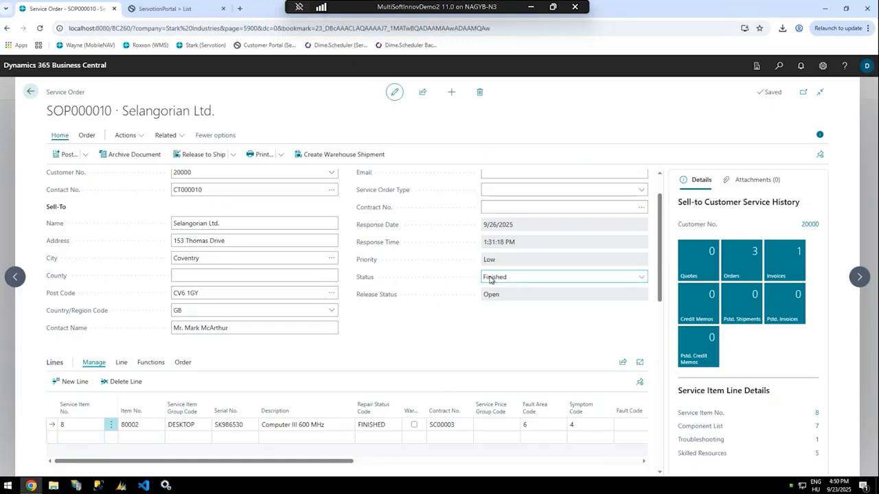
pyautogui.scroll(-2, 255, 368)
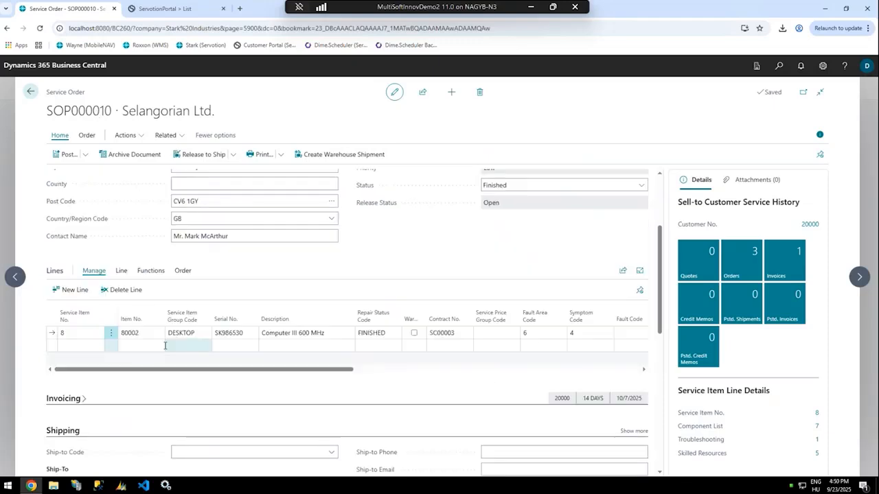
# - Open the Service Item Worksheet for the order line and review its lines, start and finish times, signature and pictures
pyautogui.click(121, 272)
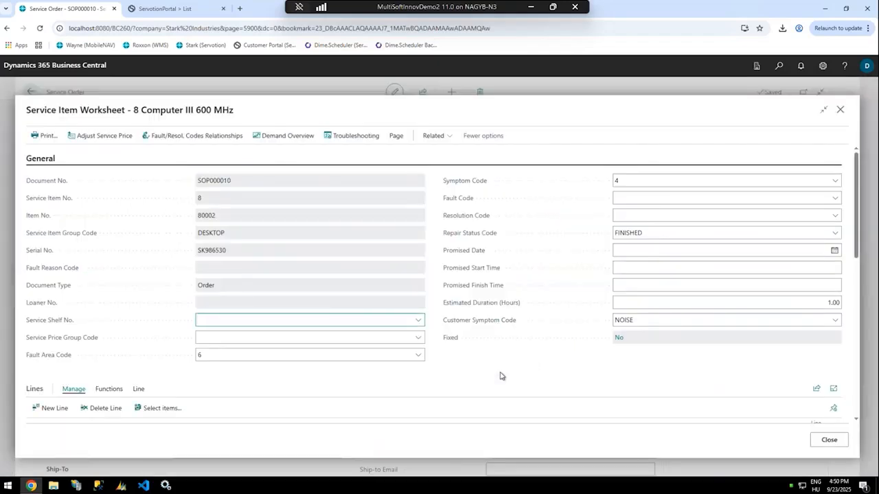
pyautogui.scroll(-3, 500, 372)
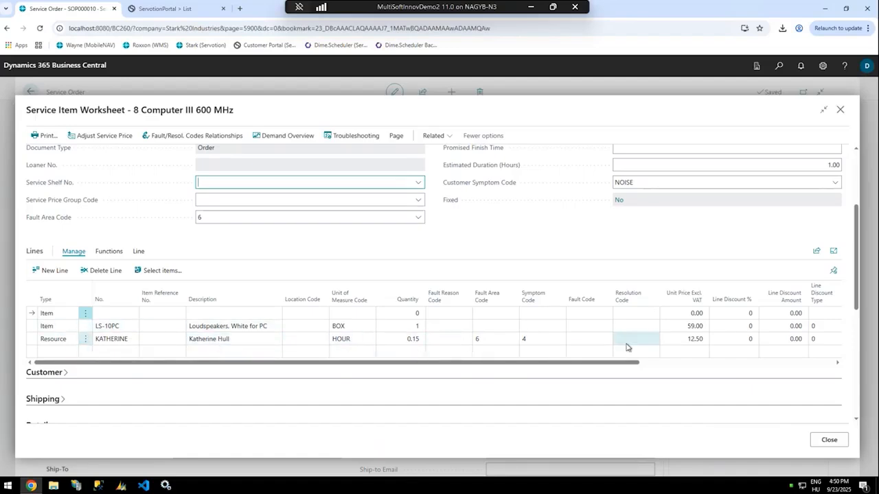
pyautogui.scroll(-10, 159, 392)
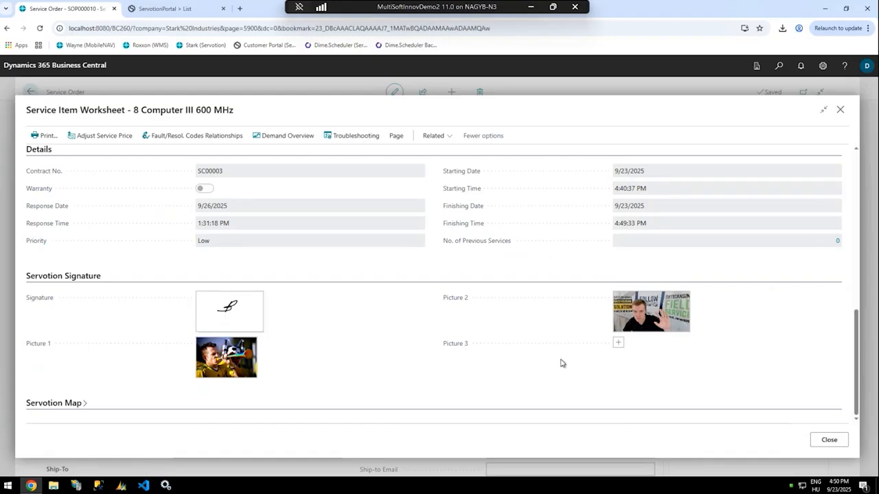
# - View the worksheet's Faults comments and return to the worksheet
pyautogui.click(442, 136)
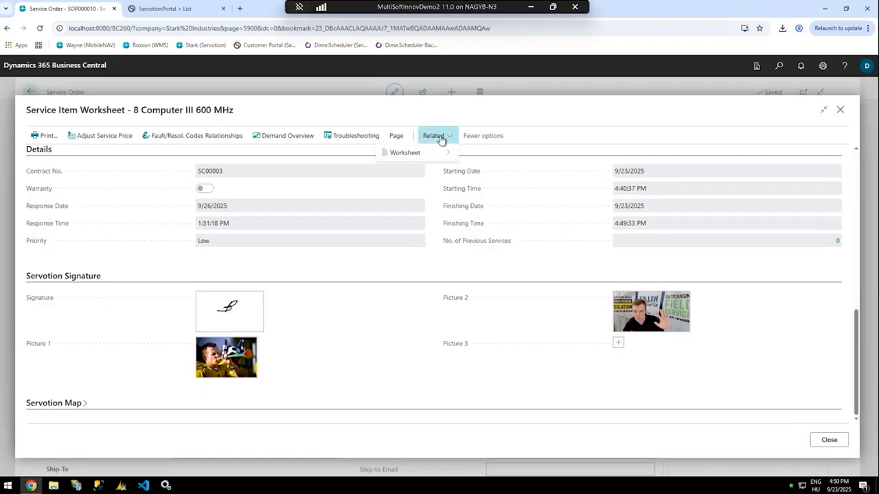
pyautogui.moveTo(432, 153)
pyautogui.moveTo(481, 152)
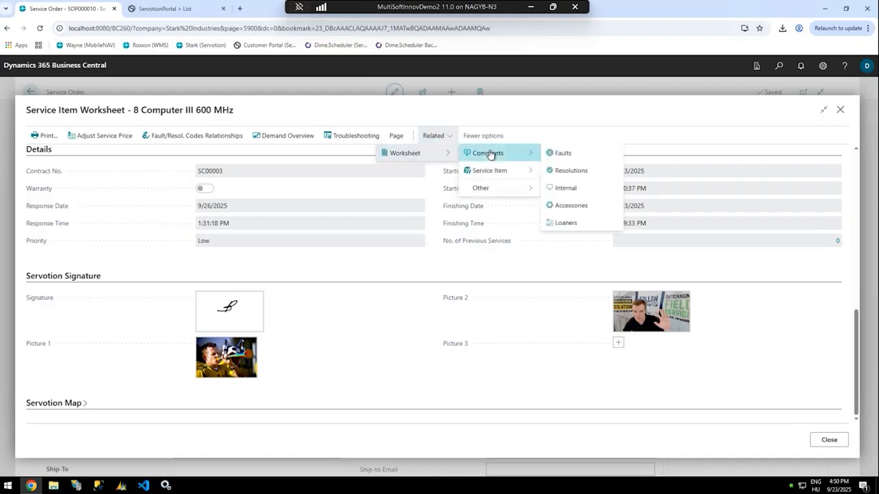
pyautogui.click(573, 158)
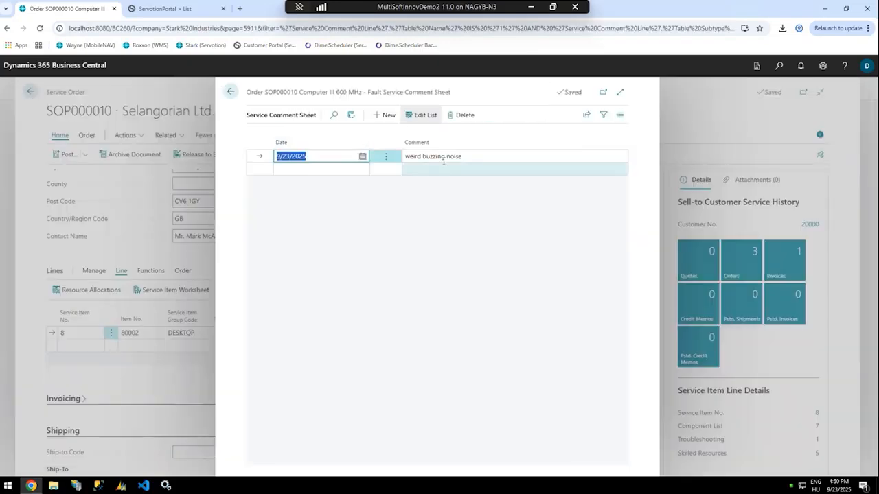
pyautogui.click(230, 91)
# - View the worksheet's Resolutions comments and close the Service Item Worksheet
pyautogui.click(433, 136)
pyautogui.moveTo(438, 152)
pyautogui.moveTo(479, 156)
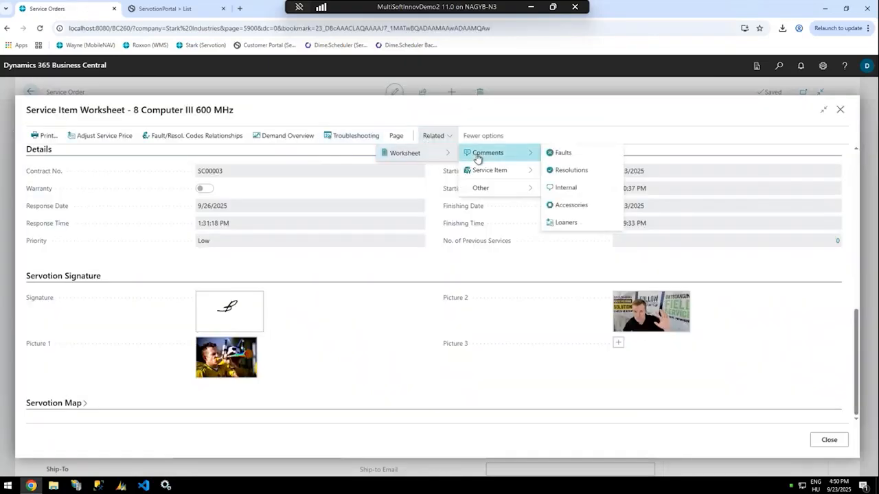
pyautogui.click(568, 171)
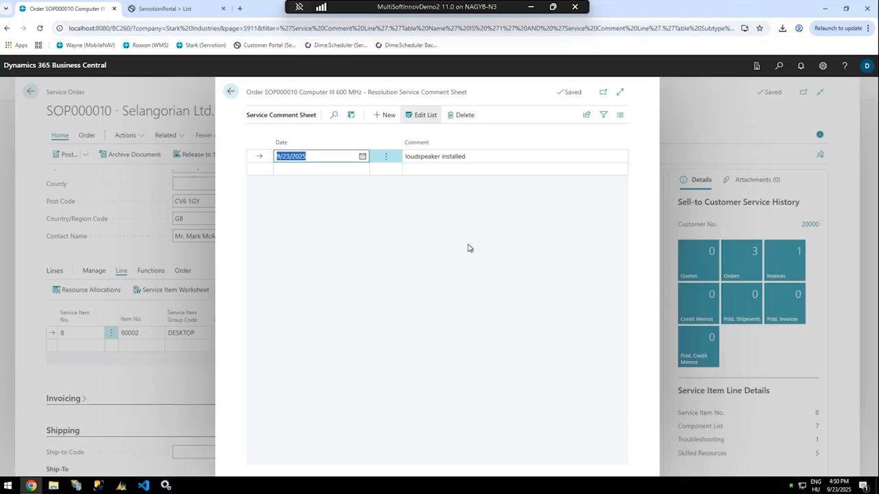
pyautogui.click(231, 92)
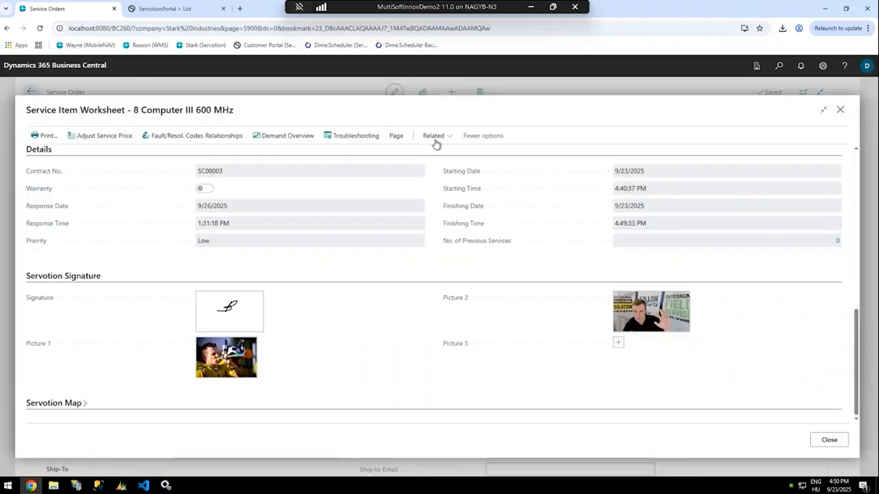
pyautogui.click(842, 111)
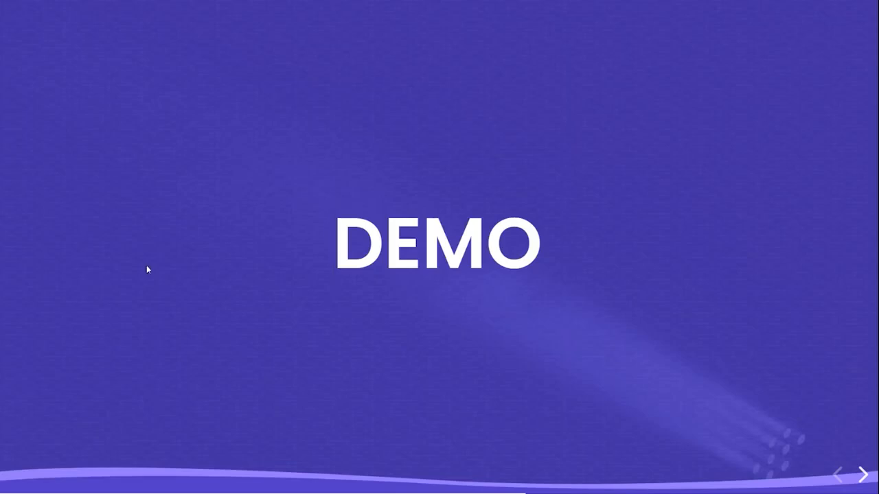
pyautogui.press('Right')
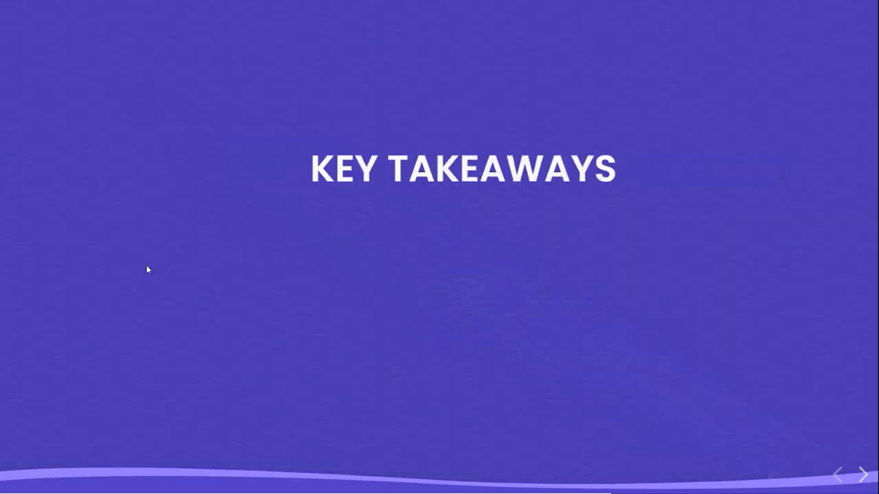